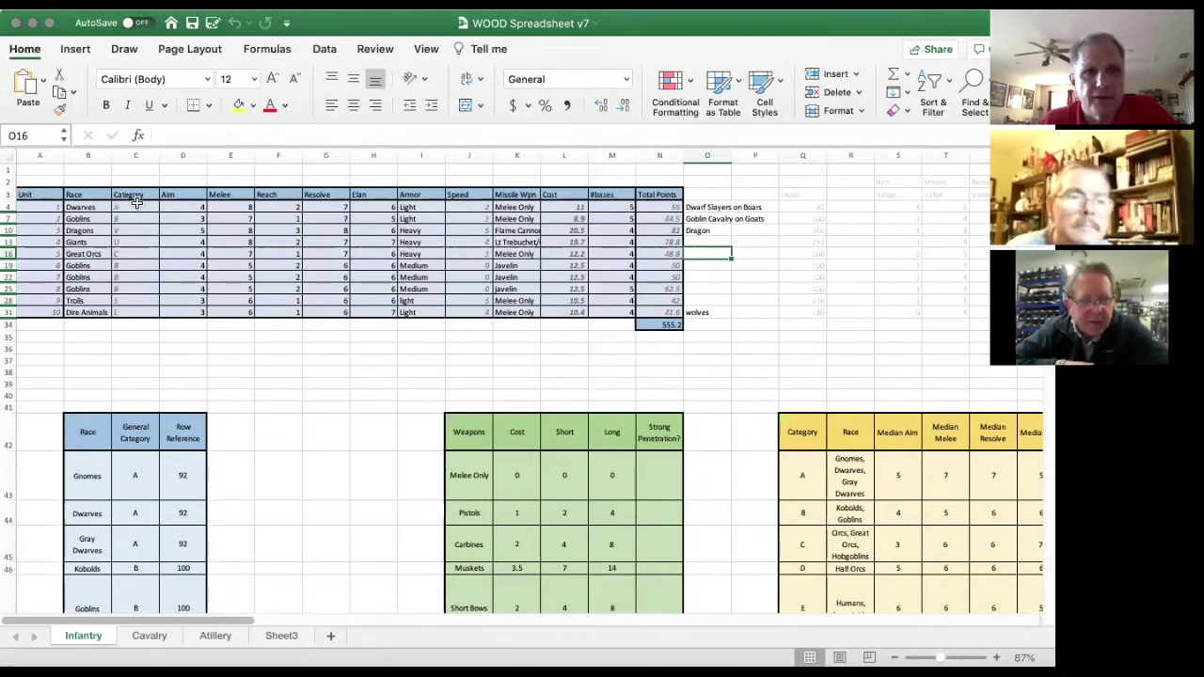
- Inspect the unit category lookup and total points formulas, then look at the race list below
{"action": "left_click", "coordinate": [136, 205]}
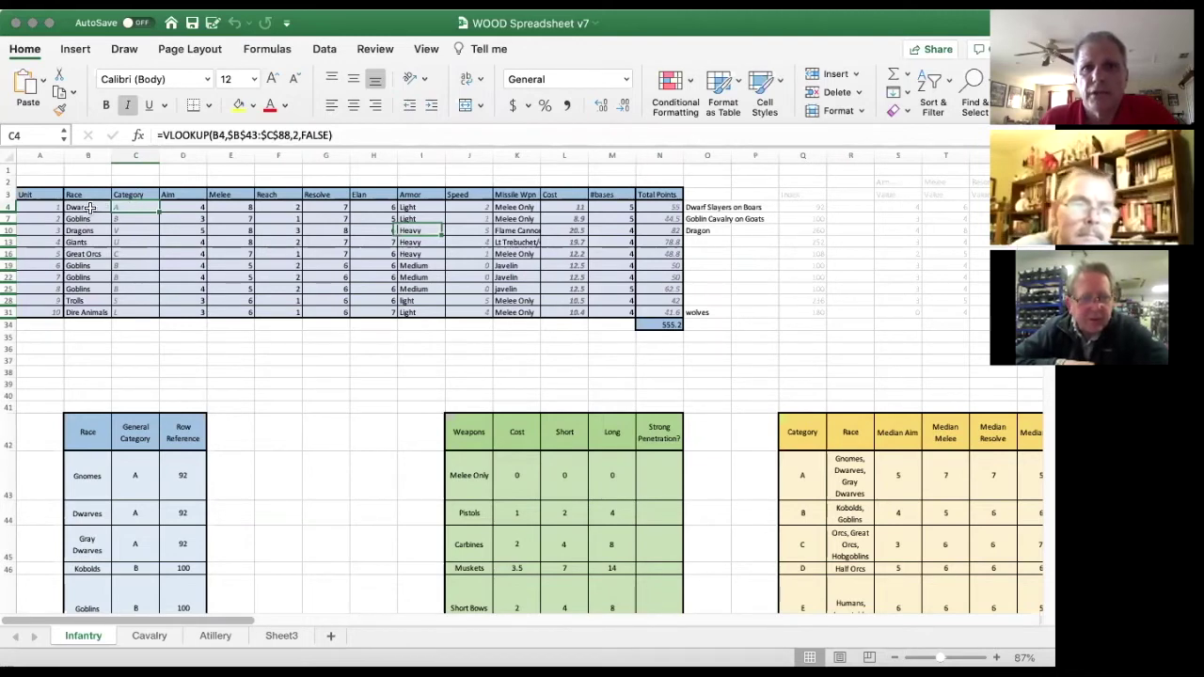
{"action": "left_click", "coordinate": [670, 325]}
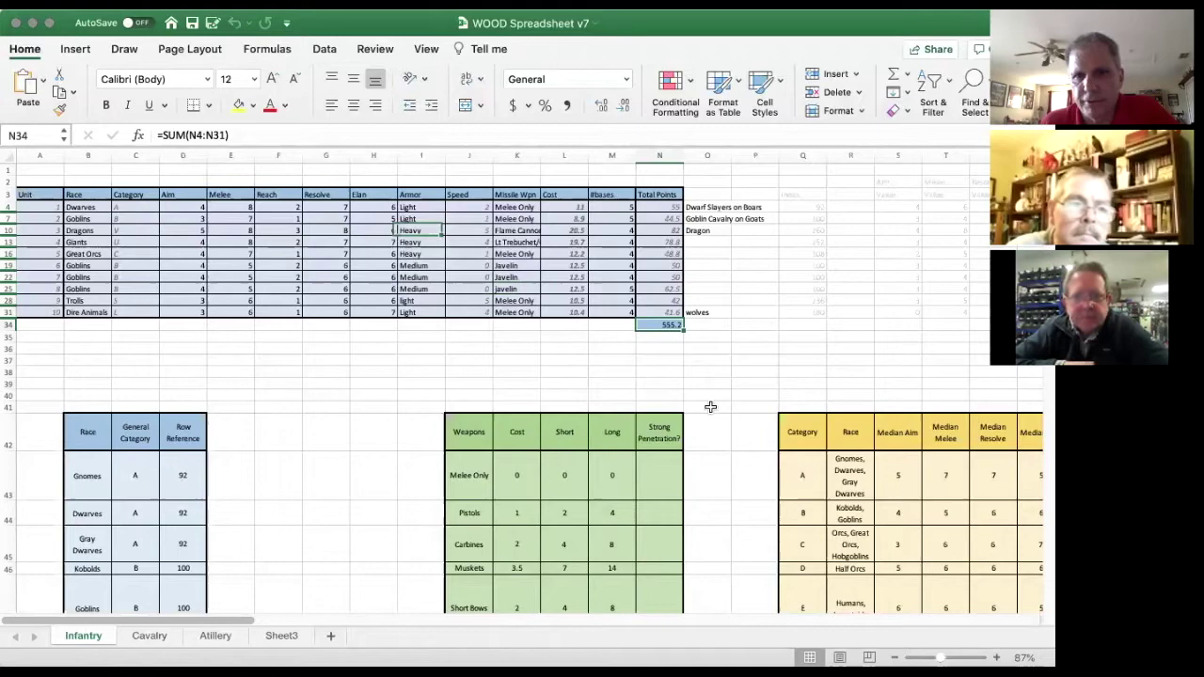
{"action": "scroll", "coordinate": [713, 393], "scroll_direction": "down", "scroll_amount": 3}
{"action": "scroll", "coordinate": [715, 393], "scroll_direction": "down", "scroll_amount": 4}
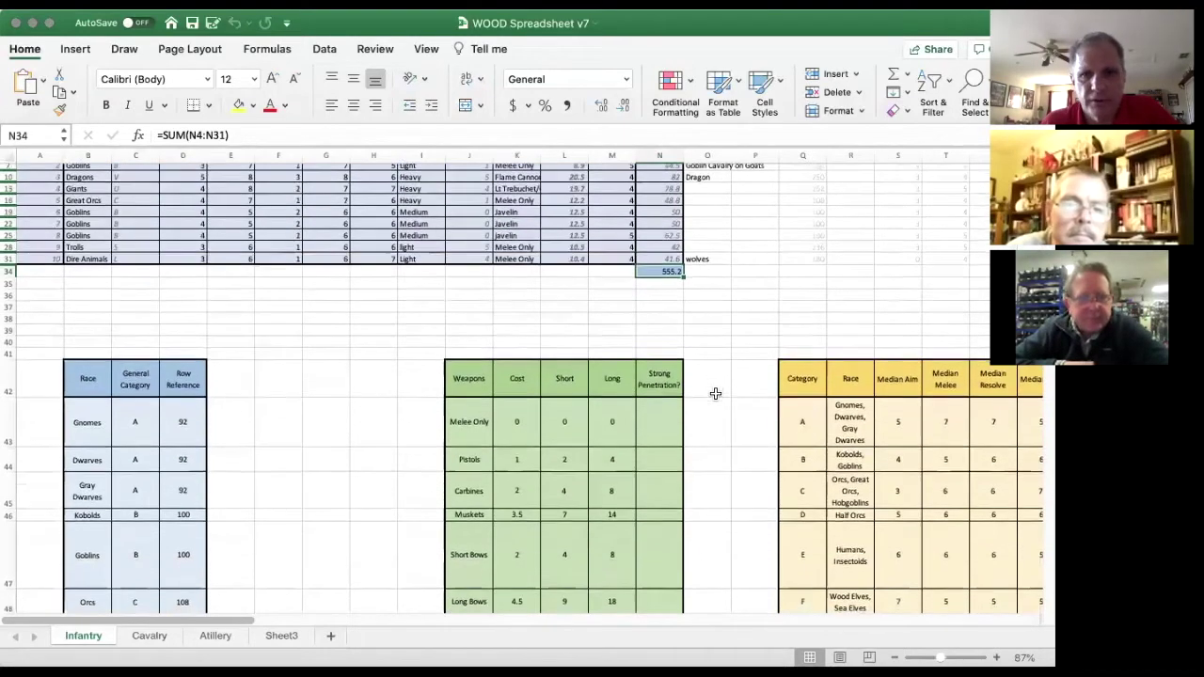
- Scroll past the Race, Weapons and category tables down to the Armor and Mounts tables
{"action": "scroll", "coordinate": [716, 393], "scroll_direction": "up", "scroll_amount": 5}
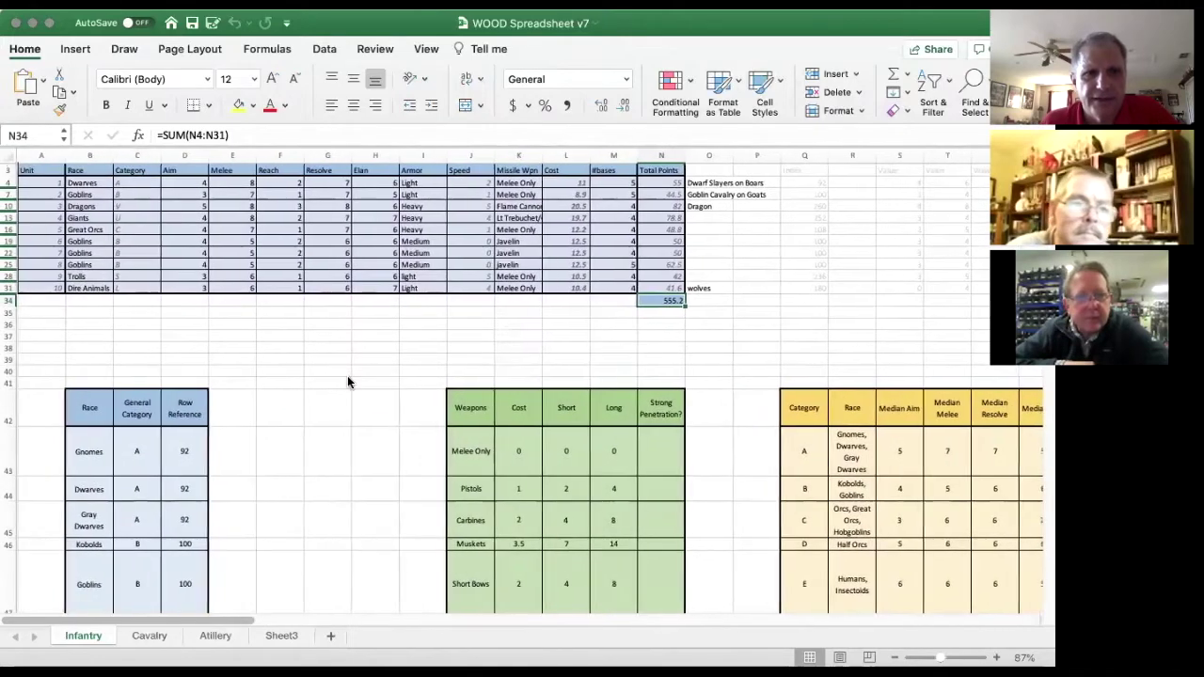
{"action": "scroll", "coordinate": [347, 377], "scroll_direction": "down", "scroll_amount": 10}
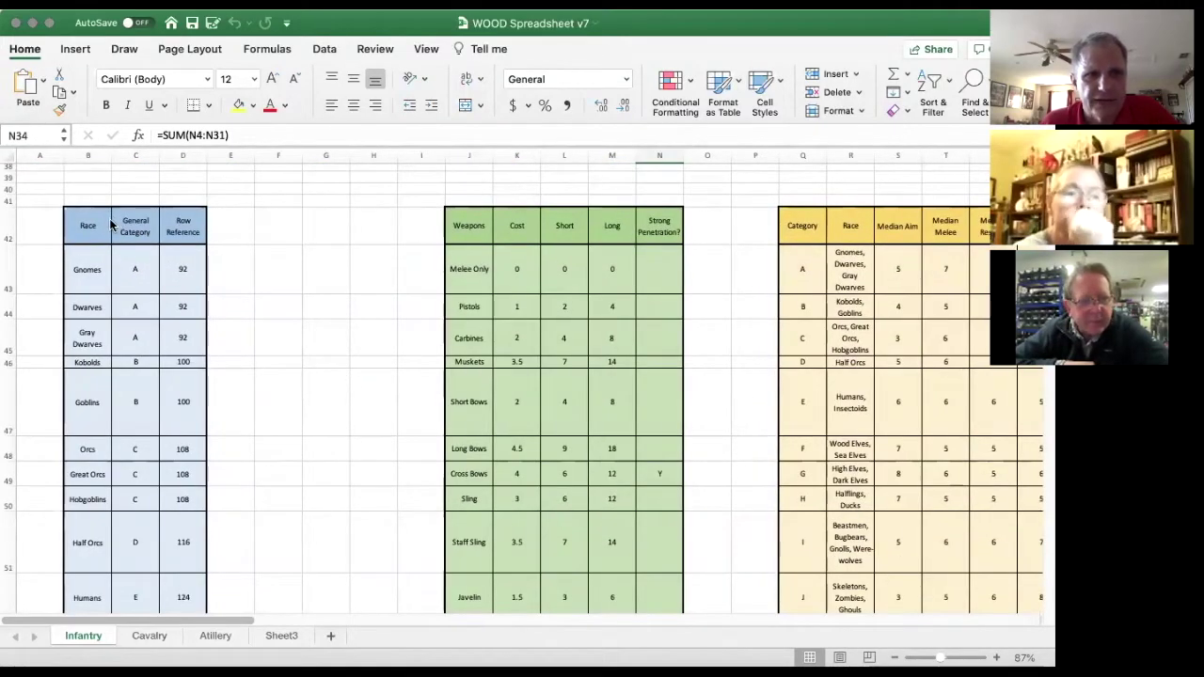
{"action": "scroll", "coordinate": [128, 263], "scroll_direction": "down", "scroll_amount": 7}
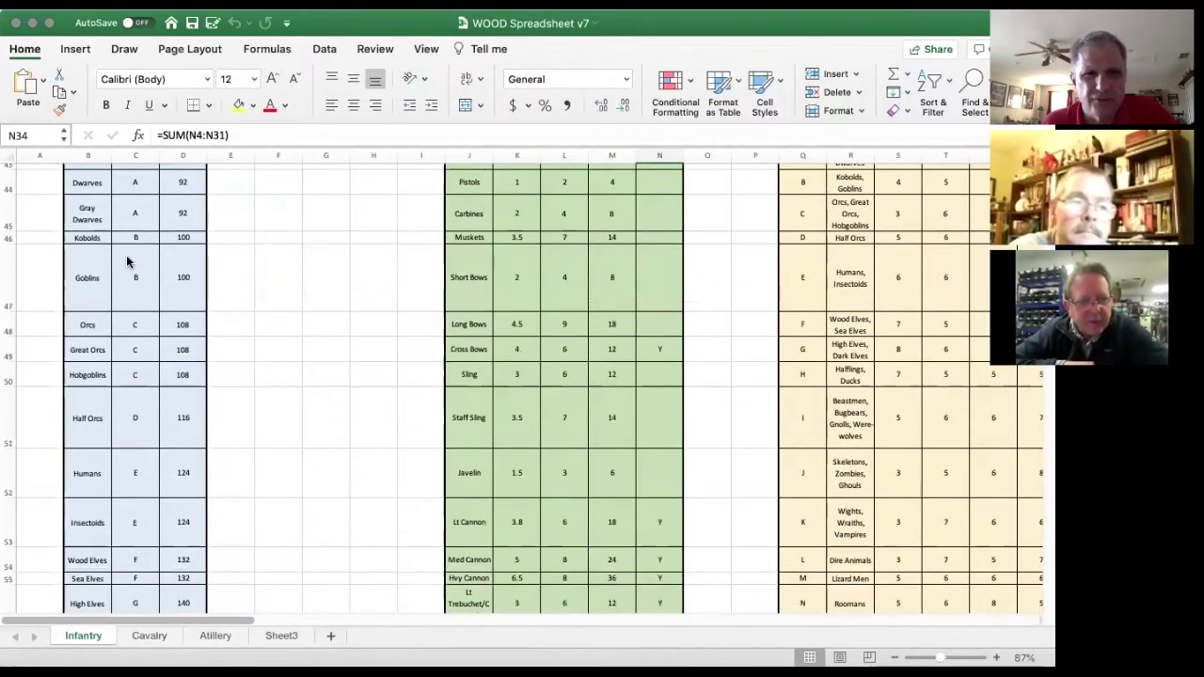
{"action": "scroll", "coordinate": [128, 262], "scroll_direction": "up", "scroll_amount": 10}
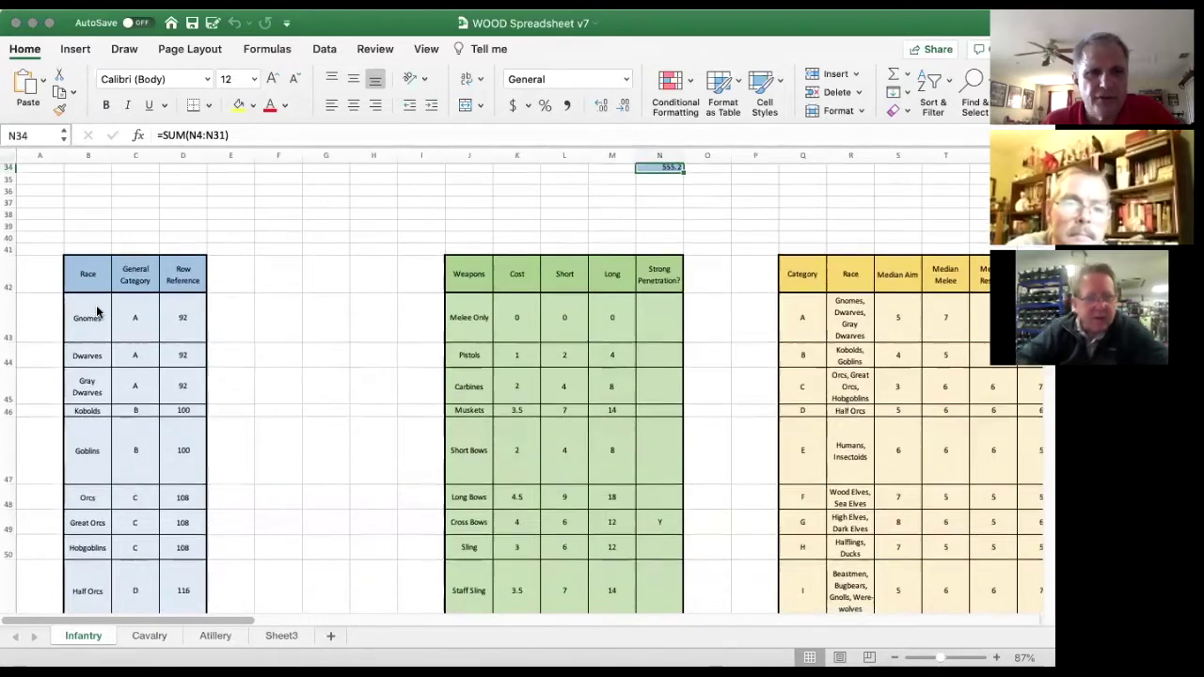
{"action": "scroll", "coordinate": [94, 311], "scroll_direction": "down", "scroll_amount": 3}
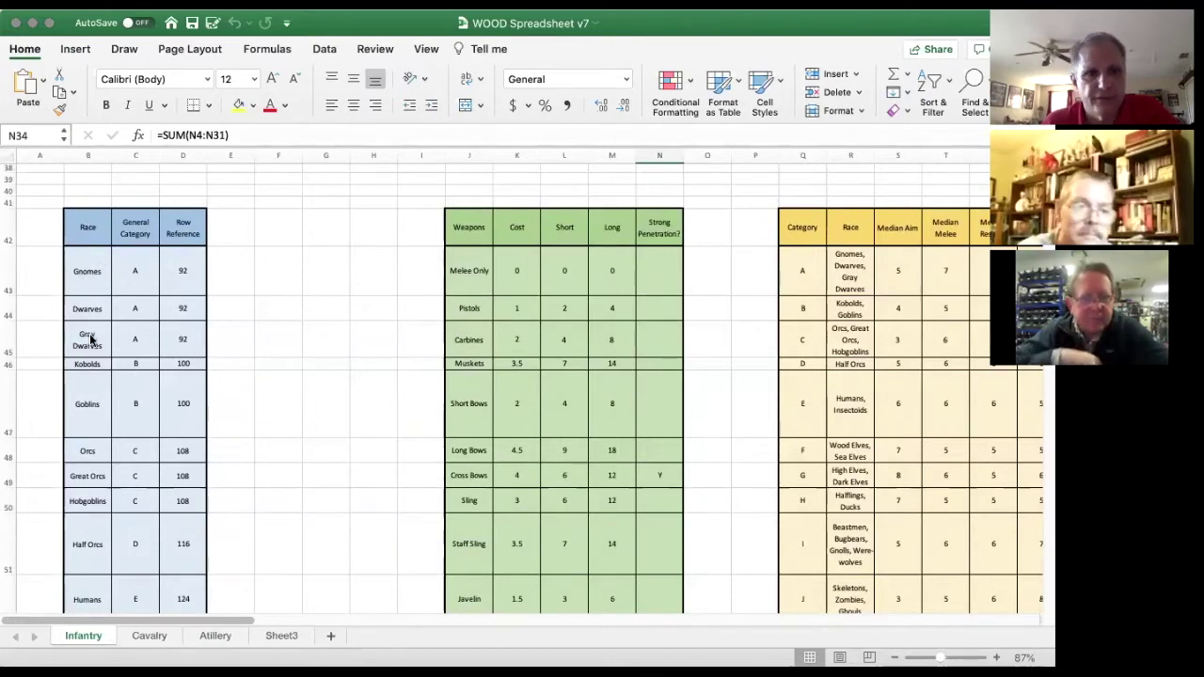
{"action": "scroll", "coordinate": [91, 338], "scroll_direction": "down", "scroll_amount": 2}
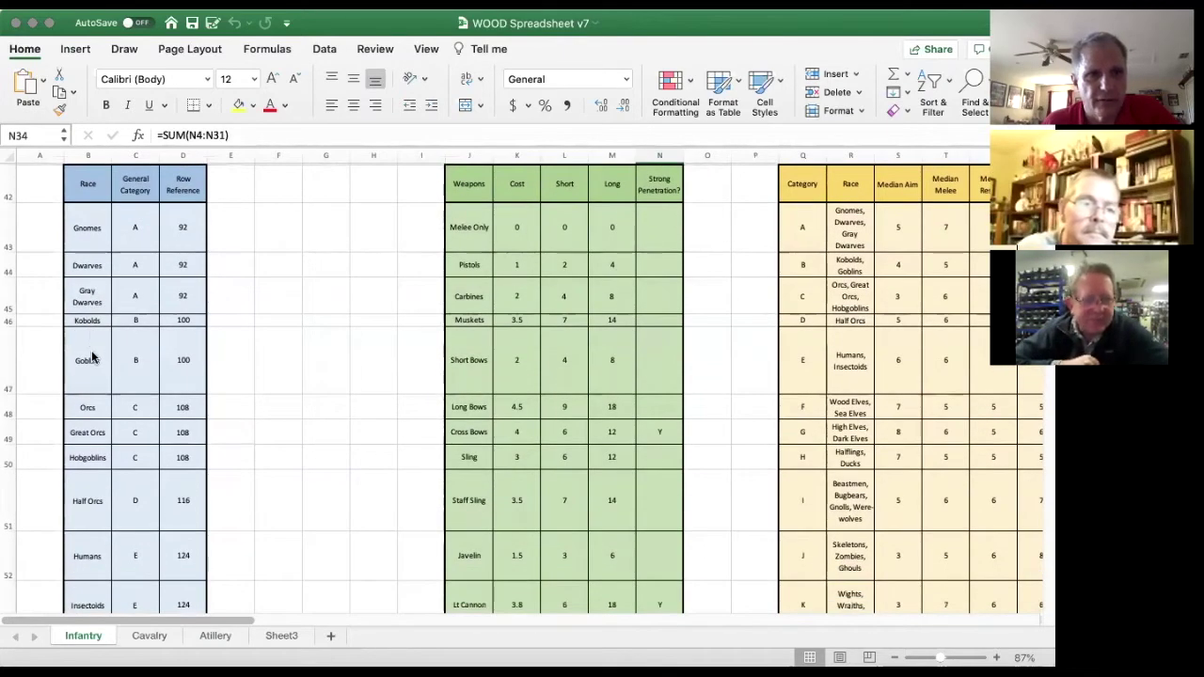
{"action": "scroll", "coordinate": [91, 356], "scroll_direction": "down", "scroll_amount": 20}
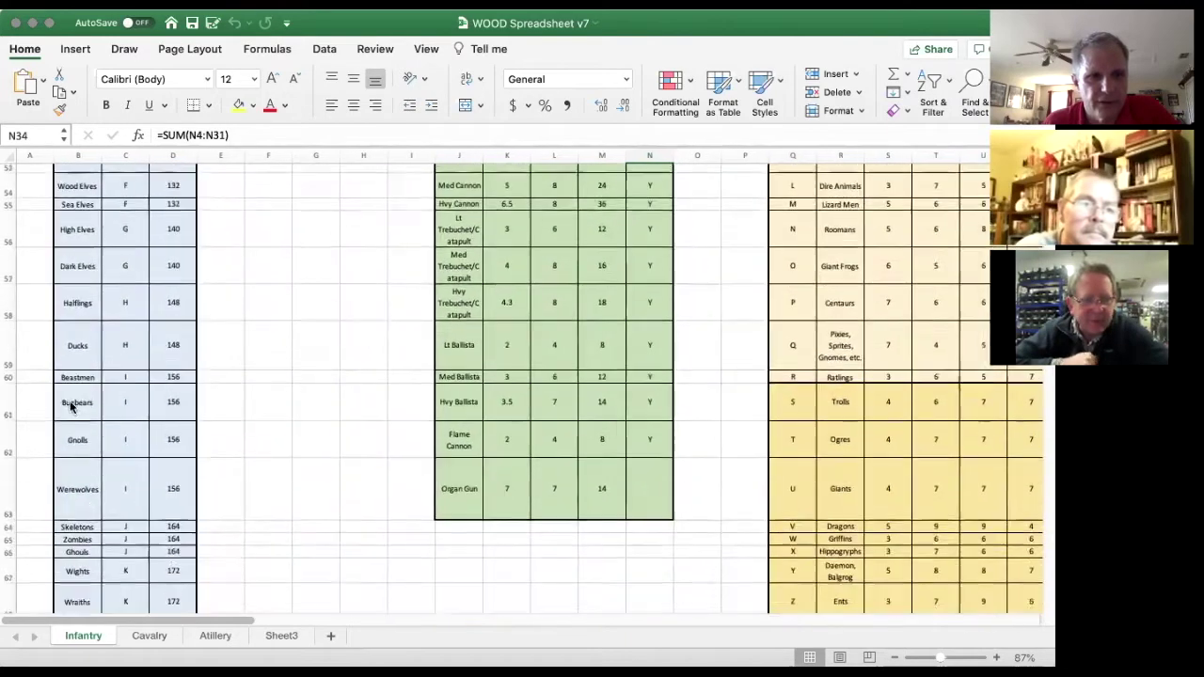
{"action": "scroll", "coordinate": [71, 407], "scroll_direction": "down", "scroll_amount": 20}
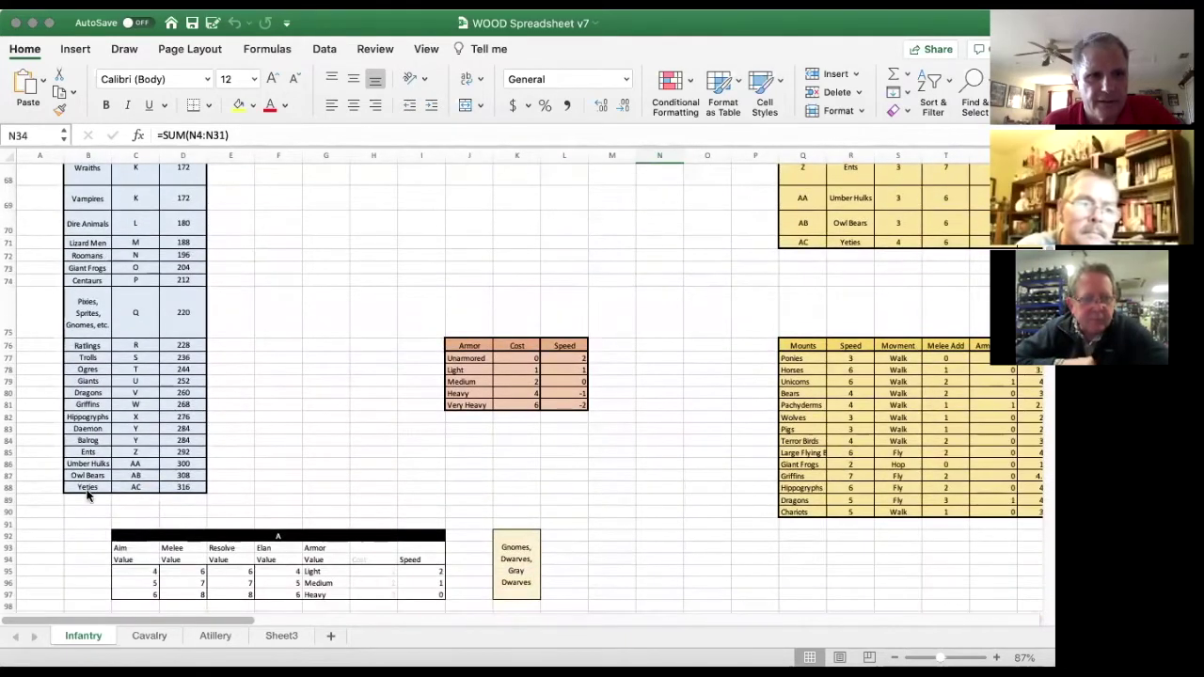
- Point out the Griffins race entry and category Q for Pixies, Sprites and Gnomes
{"action": "left_click", "coordinate": [88, 405]}
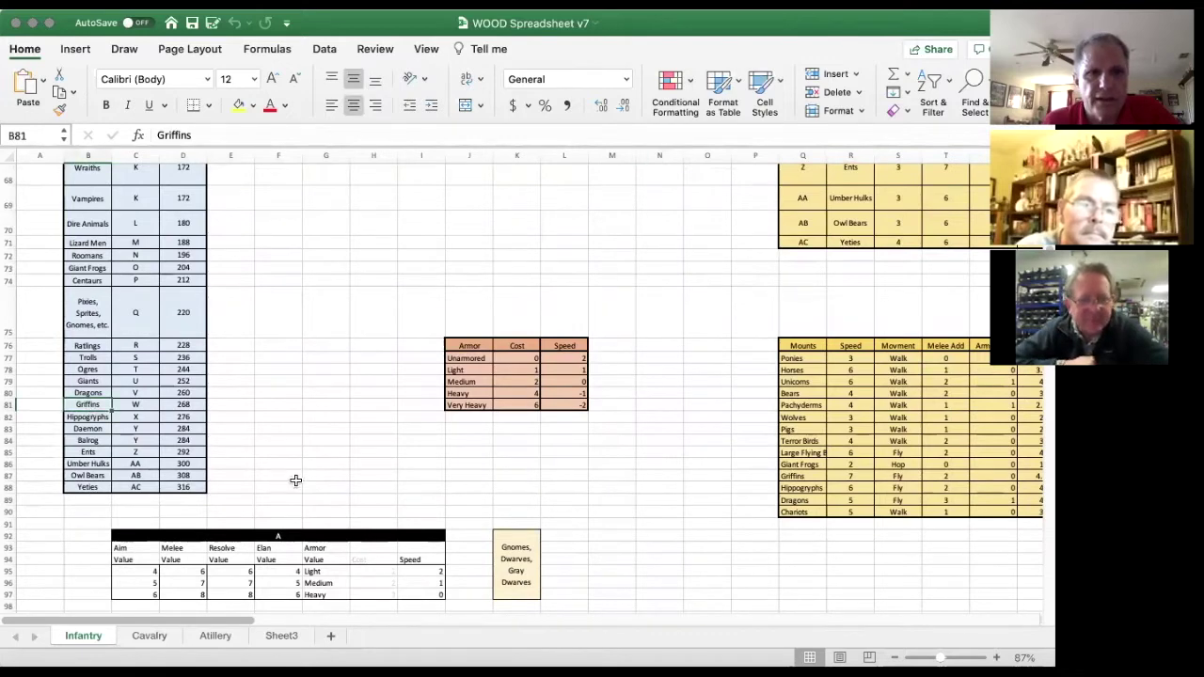
{"action": "left_click", "coordinate": [138, 311]}
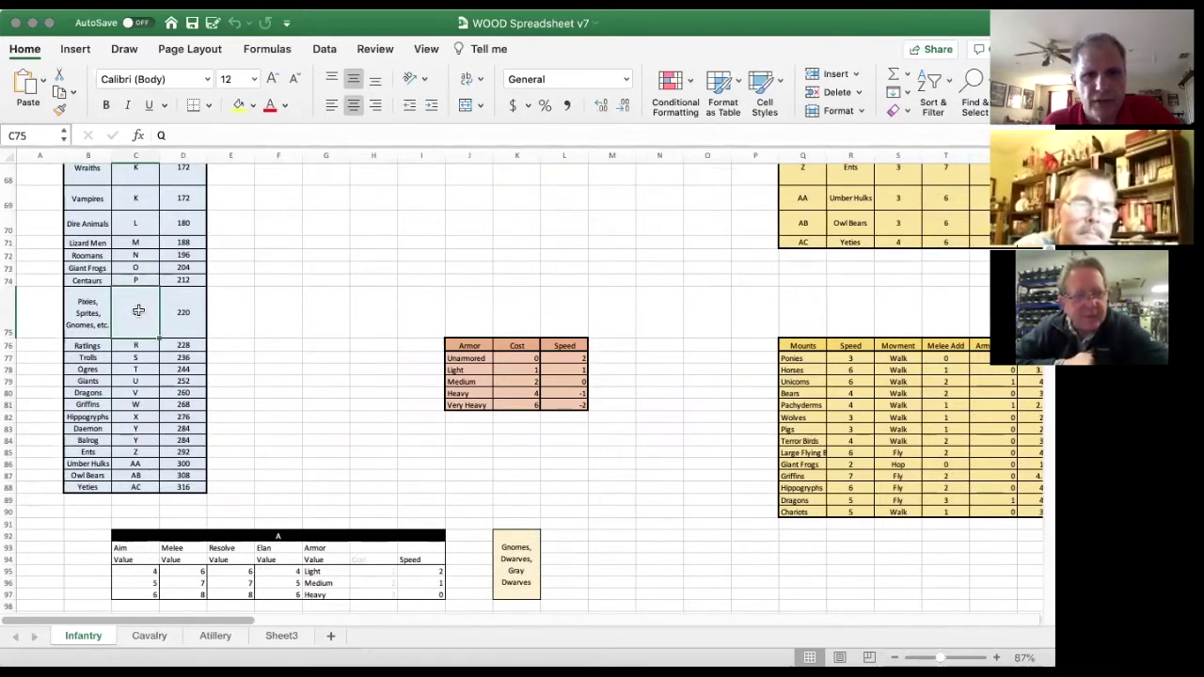
{"action": "scroll", "coordinate": [138, 311], "scroll_direction": "down", "scroll_amount": 2}
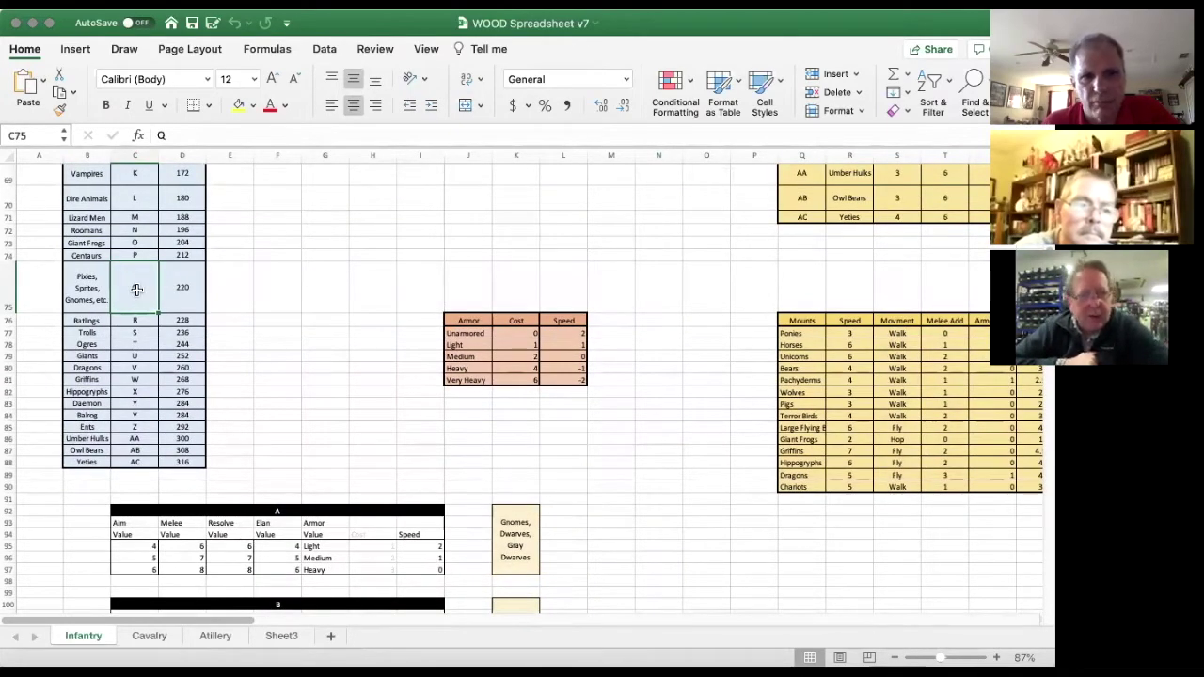
{"action": "scroll", "coordinate": [137, 290], "scroll_direction": "up", "scroll_amount": 10}
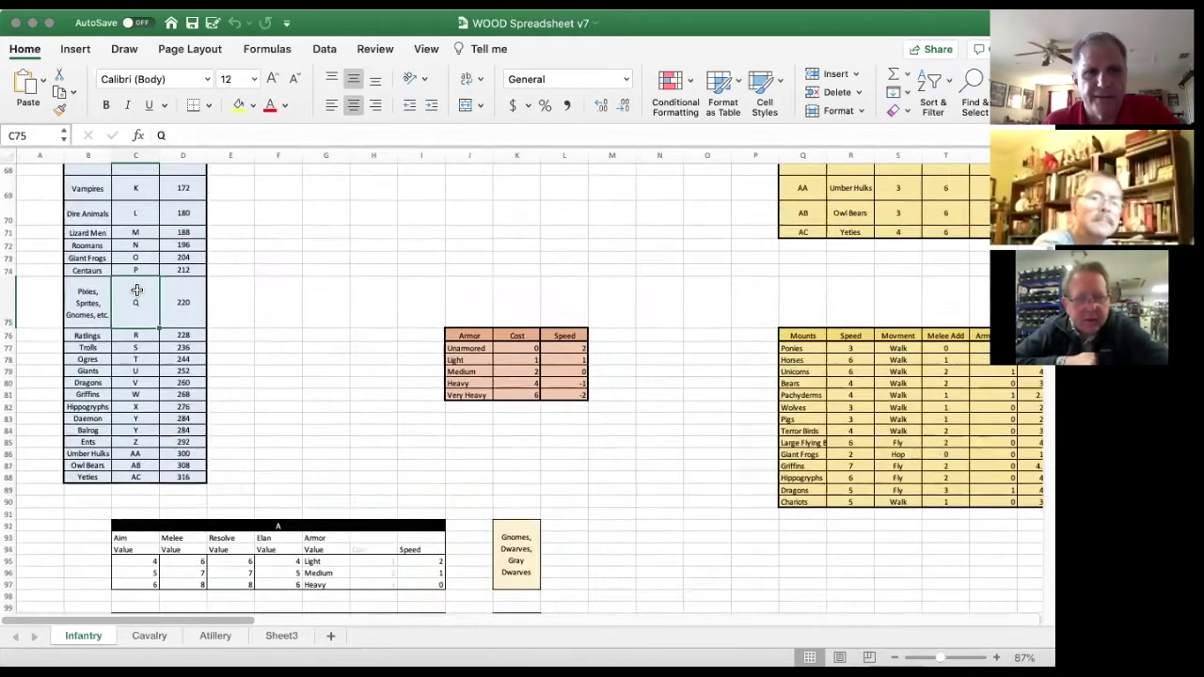
- Return up and shift right to columns X–AN with reaction types and special abilities notes
{"action": "scroll", "coordinate": [137, 290], "scroll_direction": "up", "scroll_amount": 10}
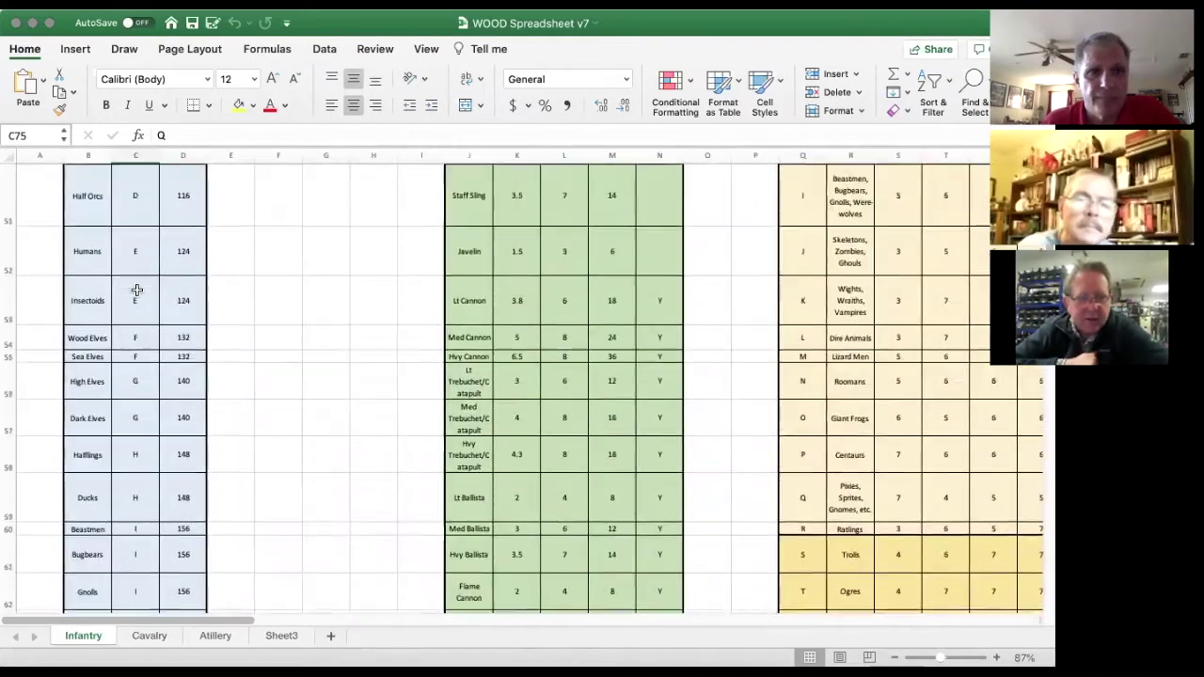
{"action": "scroll", "coordinate": [135, 291], "scroll_direction": "up", "scroll_amount": 8}
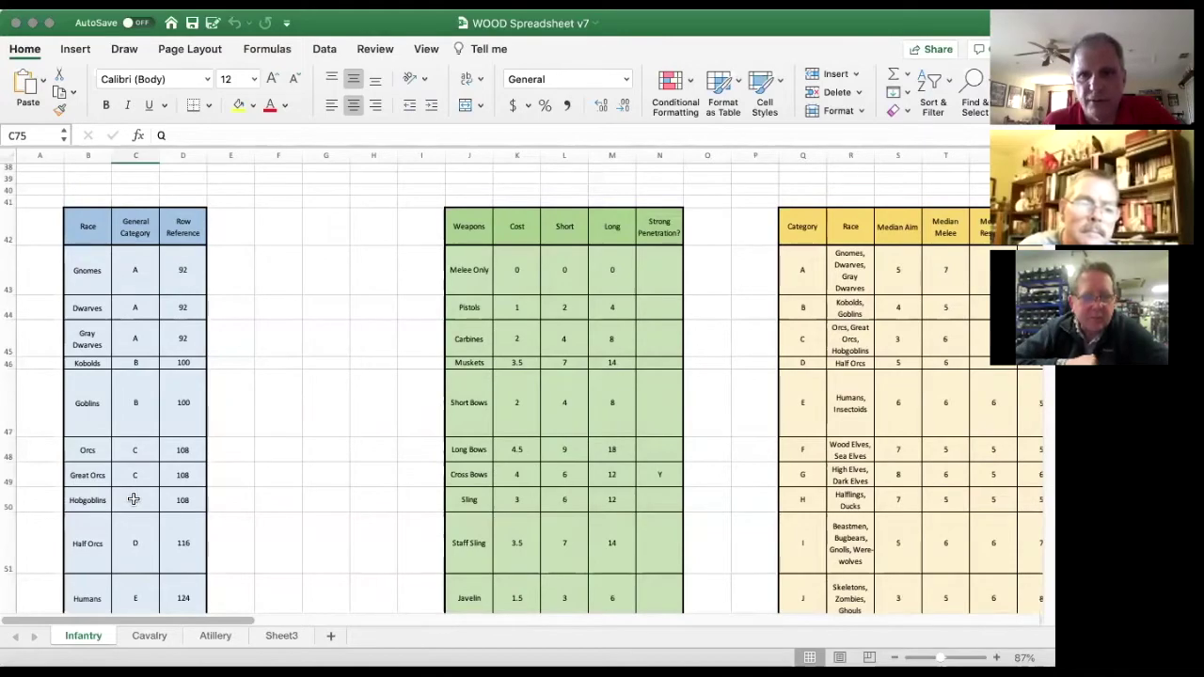
{"action": "scroll", "coordinate": [134, 499], "scroll_direction": "down", "scroll_amount": 10}
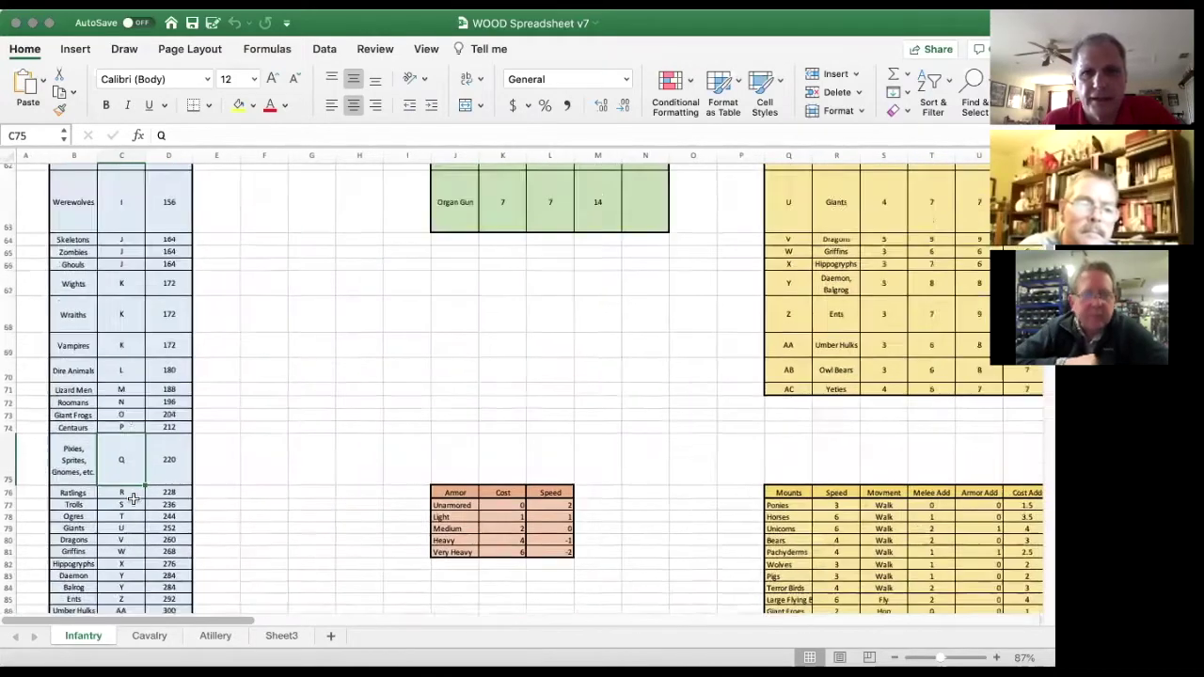
{"action": "scroll", "coordinate": [133, 500], "scroll_direction": "up", "scroll_amount": 15}
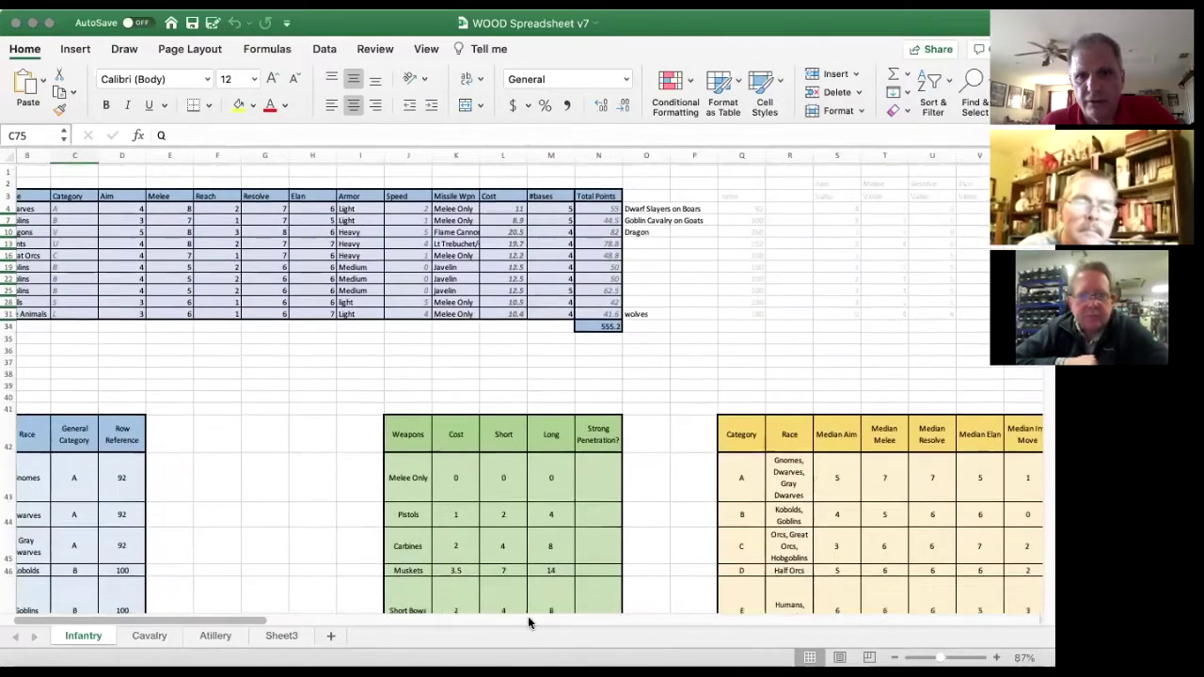
{"action": "scroll", "coordinate": [770, 475], "scroll_direction": "right", "scroll_amount": 15}
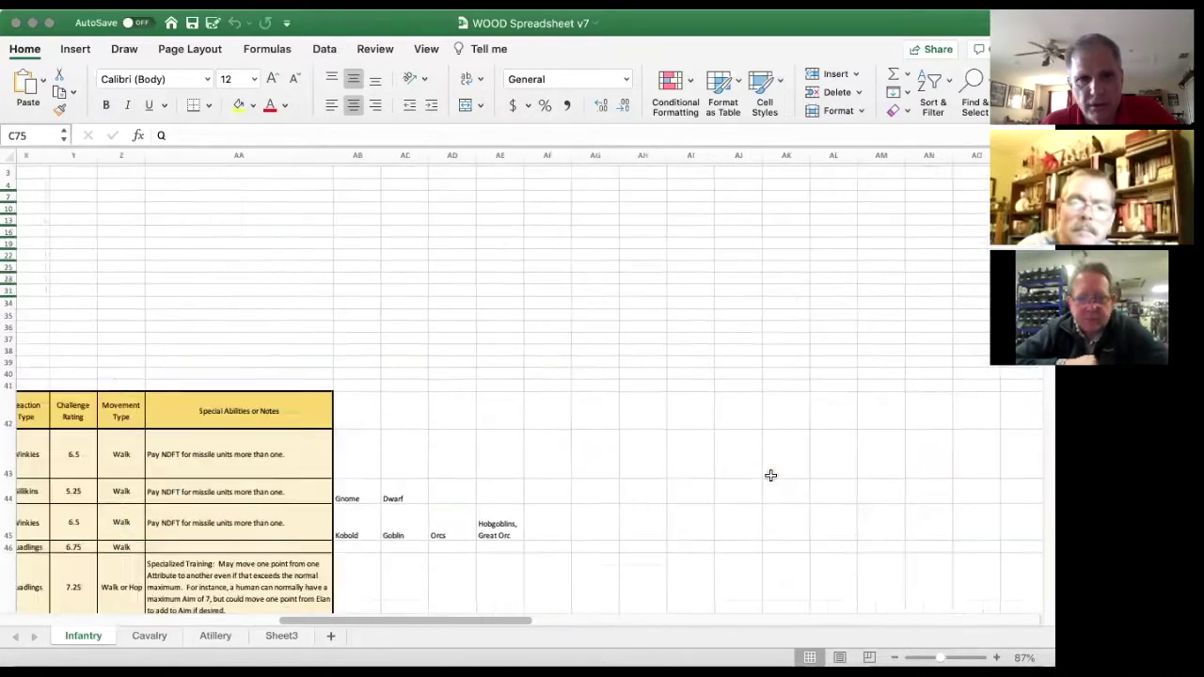
- Align columns N–AE to show the entire yellow category table, median stats through special notes
{"action": "scroll", "coordinate": [771, 475], "scroll_direction": "left", "scroll_amount": 15}
{"action": "scroll", "coordinate": [771, 475], "scroll_direction": "right", "scroll_amount": 6}
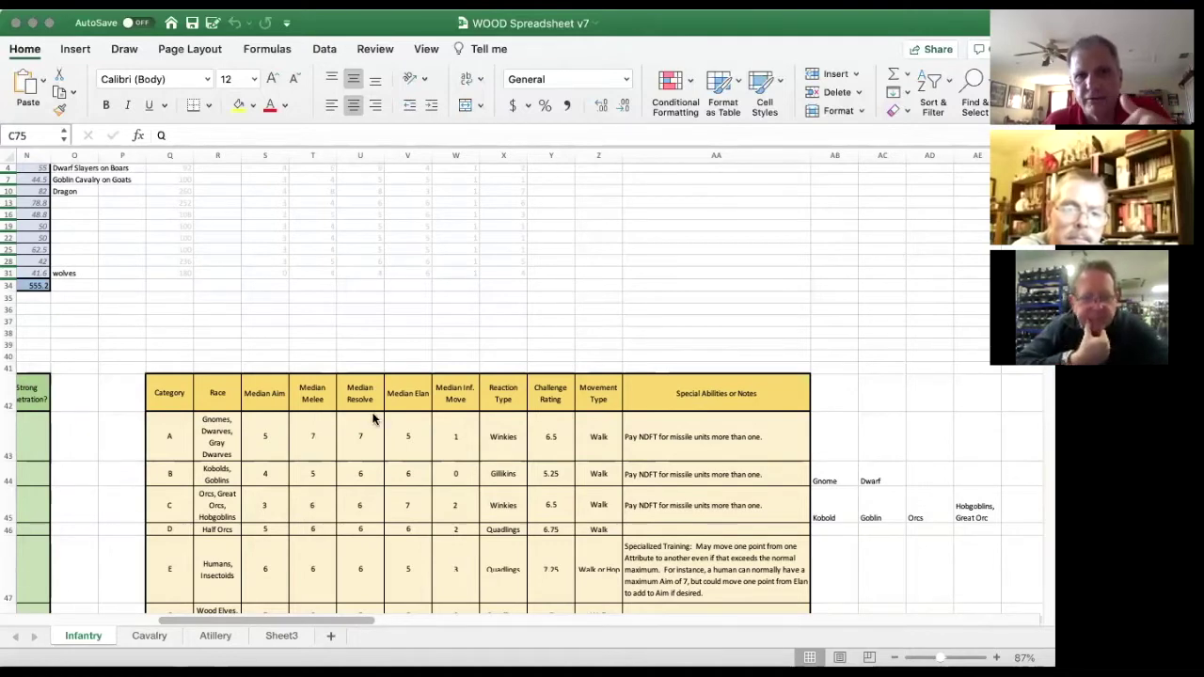
{"action": "left_click", "coordinate": [508, 438]}
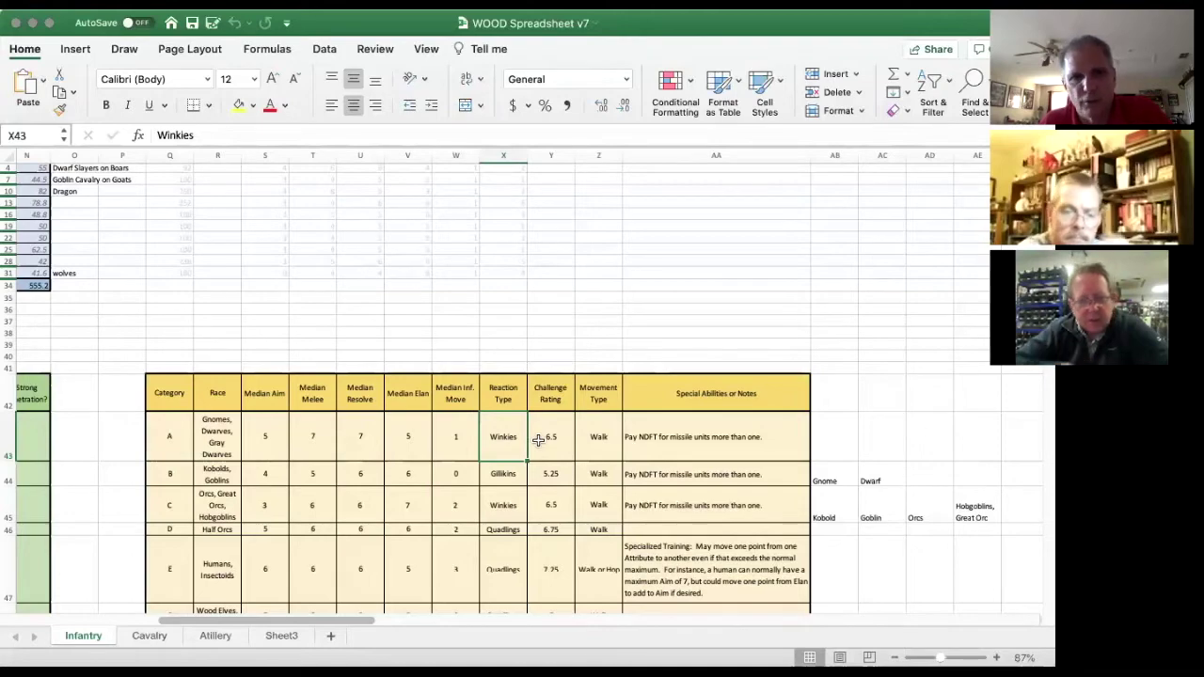
{"action": "scroll", "coordinate": [539, 439], "scroll_direction": "down", "scroll_amount": 5}
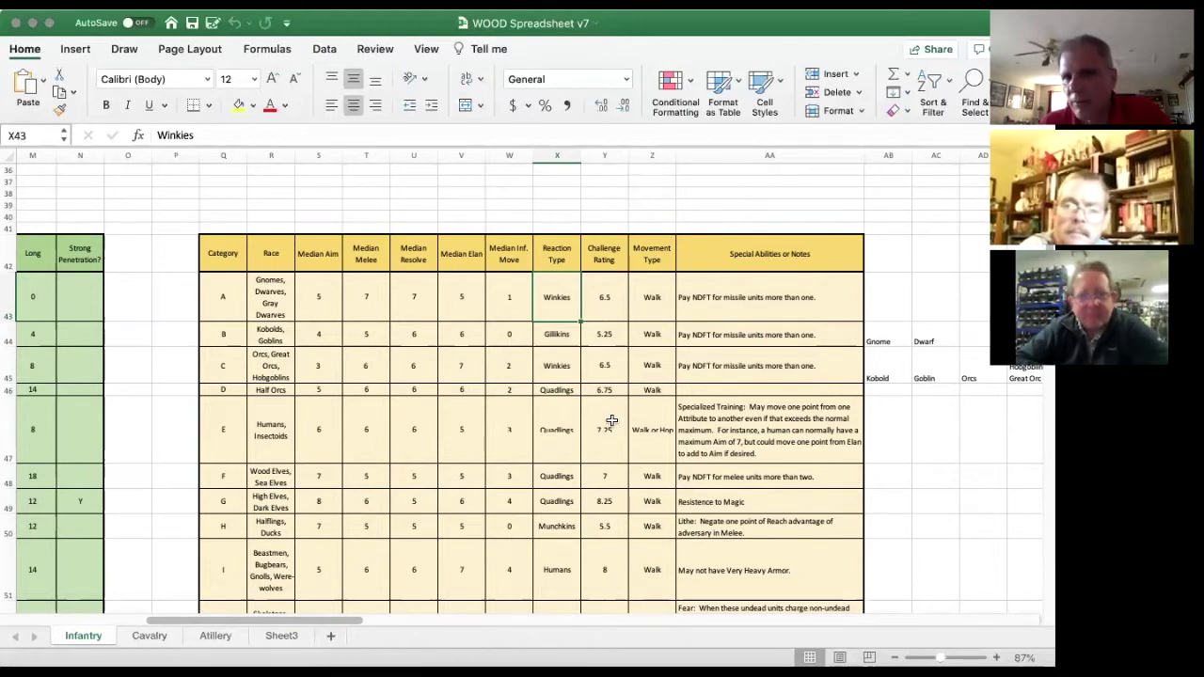
{"action": "left_click", "coordinate": [651, 252]}
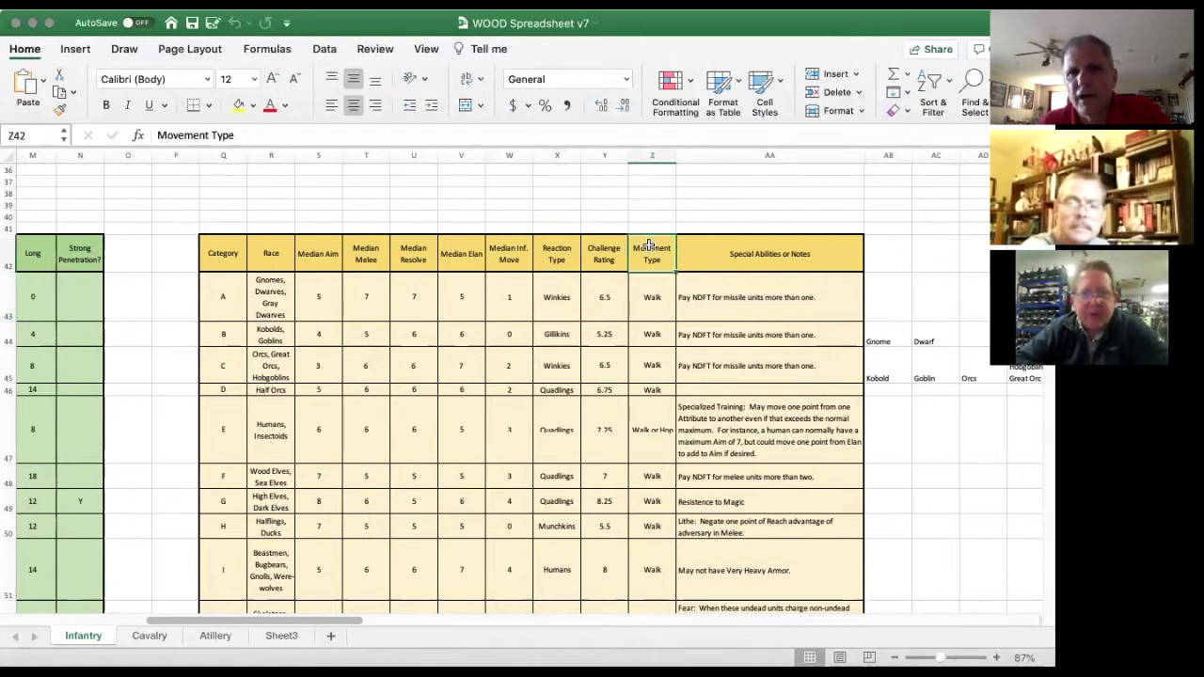
- Examine category A's Walk movement type in Z43, then view categories J through U in rows 51–62
{"action": "left_click", "coordinate": [648, 297]}
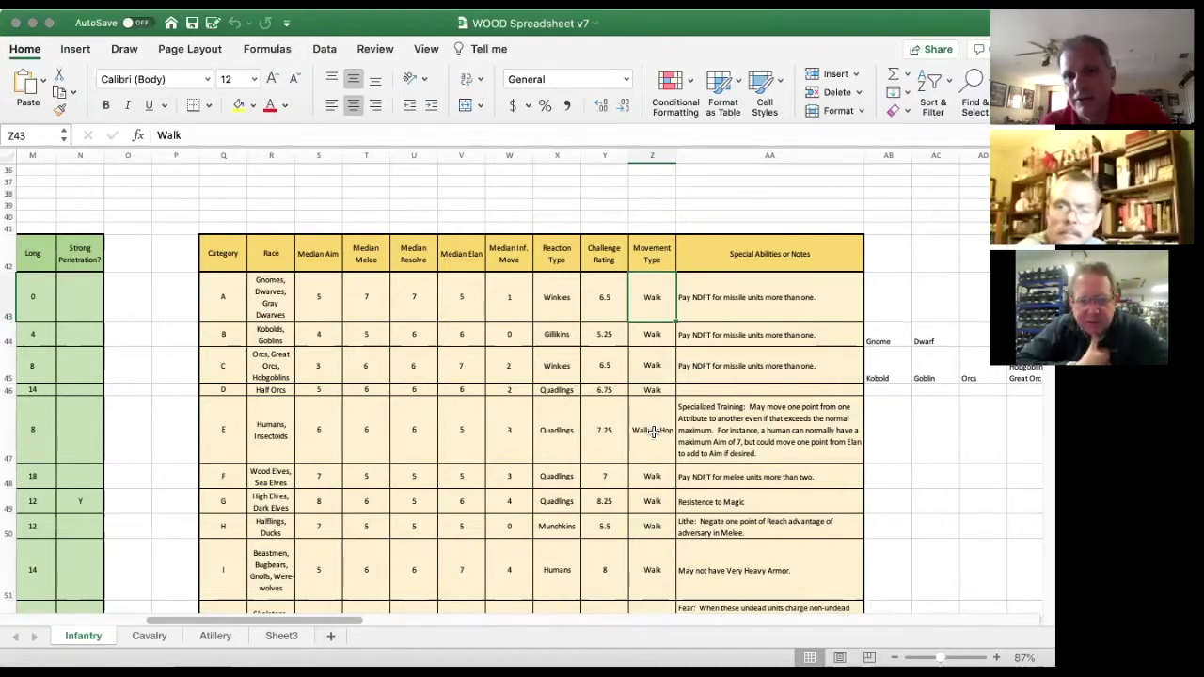
{"action": "scroll", "coordinate": [653, 431], "scroll_direction": "down", "scroll_amount": 10}
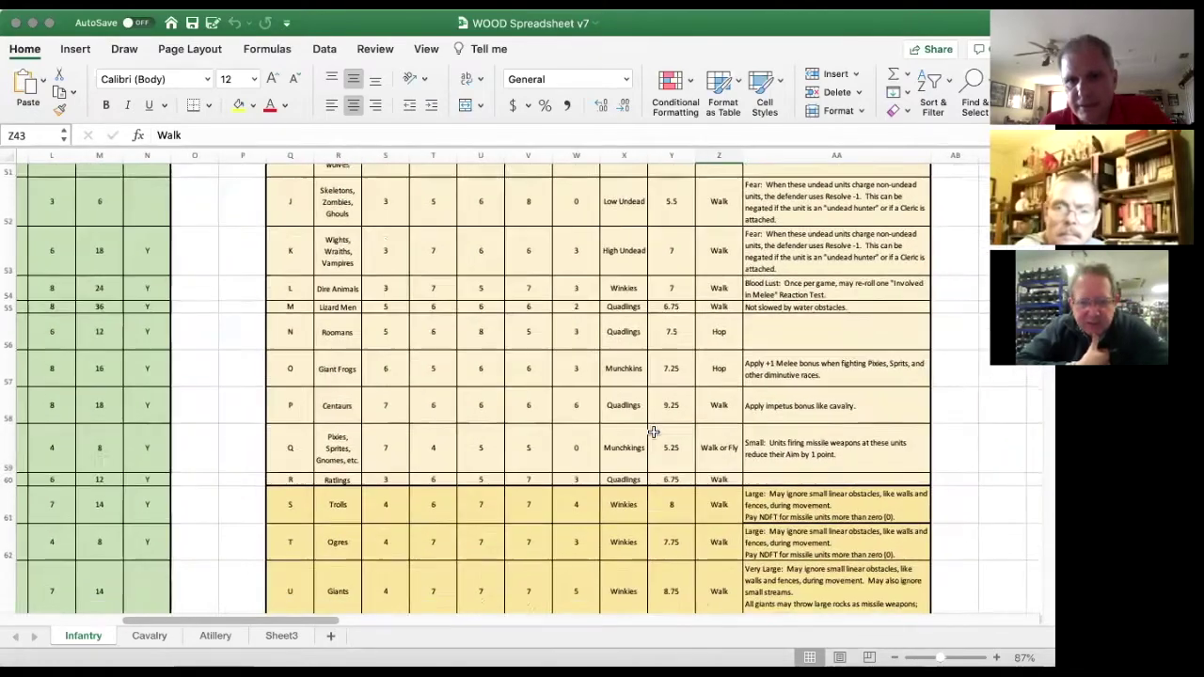
- View the remaining categories down to row 71, then return to header row 42 with categories A–J
{"action": "scroll", "coordinate": [653, 431], "scroll_direction": "down", "scroll_amount": 6}
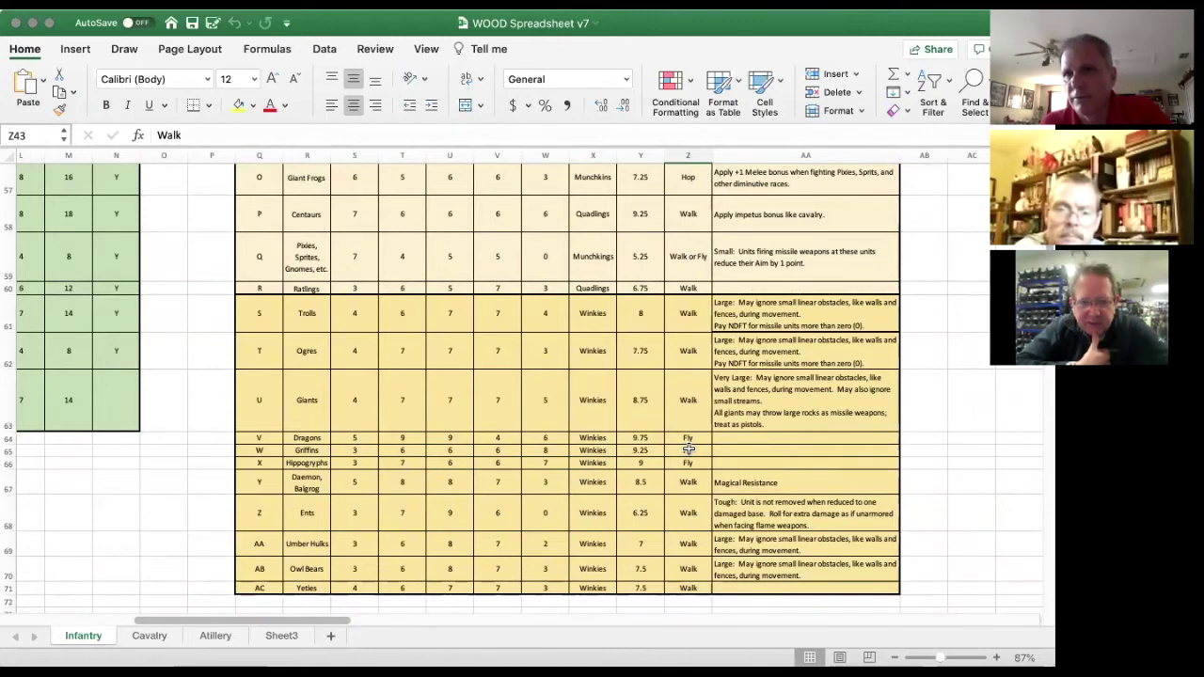
{"action": "scroll", "coordinate": [689, 449], "scroll_direction": "up", "scroll_amount": 10}
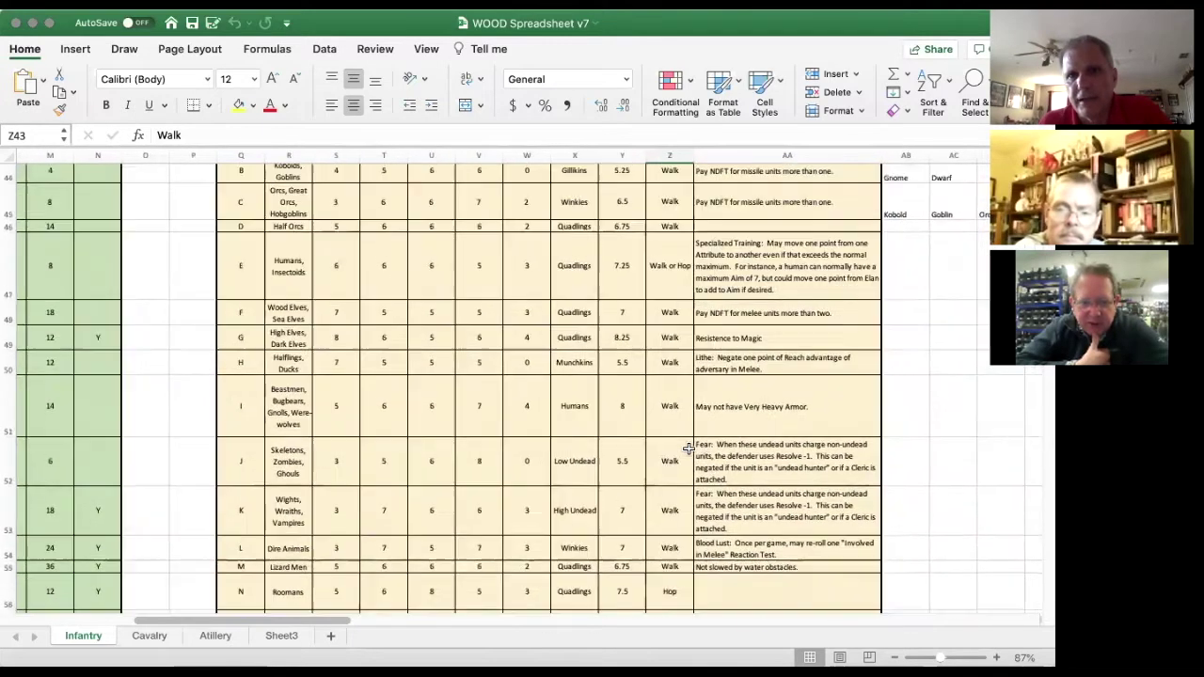
{"action": "scroll", "coordinate": [688, 449], "scroll_direction": "up", "scroll_amount": 1}
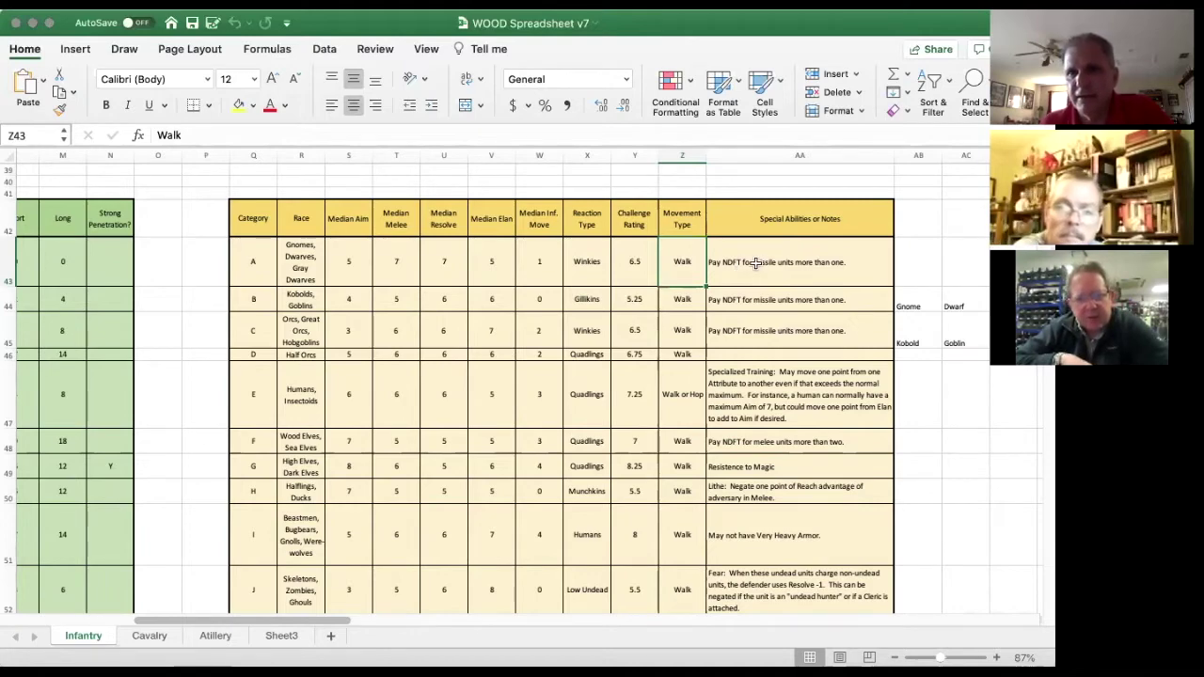
{"action": "scroll", "coordinate": [756, 264], "scroll_direction": "down", "scroll_amount": 1}
{"action": "scroll", "coordinate": [755, 264], "scroll_direction": "left", "scroll_amount": 1}
{"action": "scroll", "coordinate": [755, 263], "scroll_direction": "down", "scroll_amount": 2}
{"action": "scroll", "coordinate": [755, 263], "scroll_direction": "right", "scroll_amount": 1}
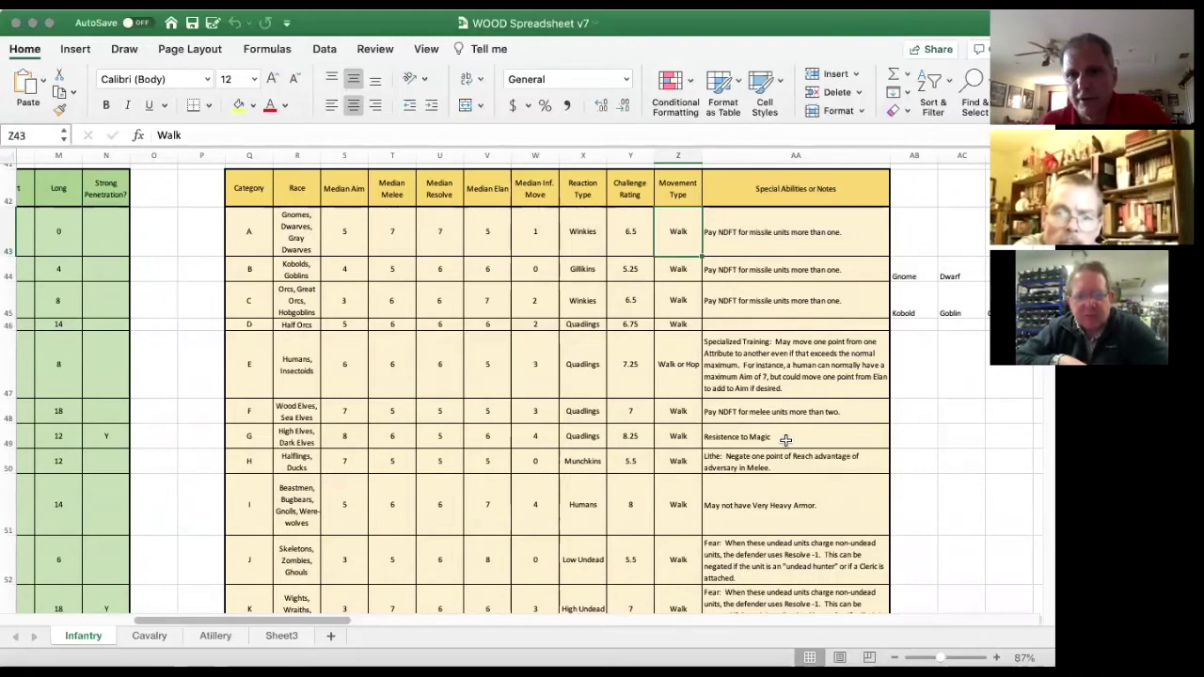
{"action": "scroll", "coordinate": [786, 439], "scroll_direction": "down", "scroll_amount": 2}
{"action": "scroll", "coordinate": [785, 440], "scroll_direction": "left", "scroll_amount": 1}
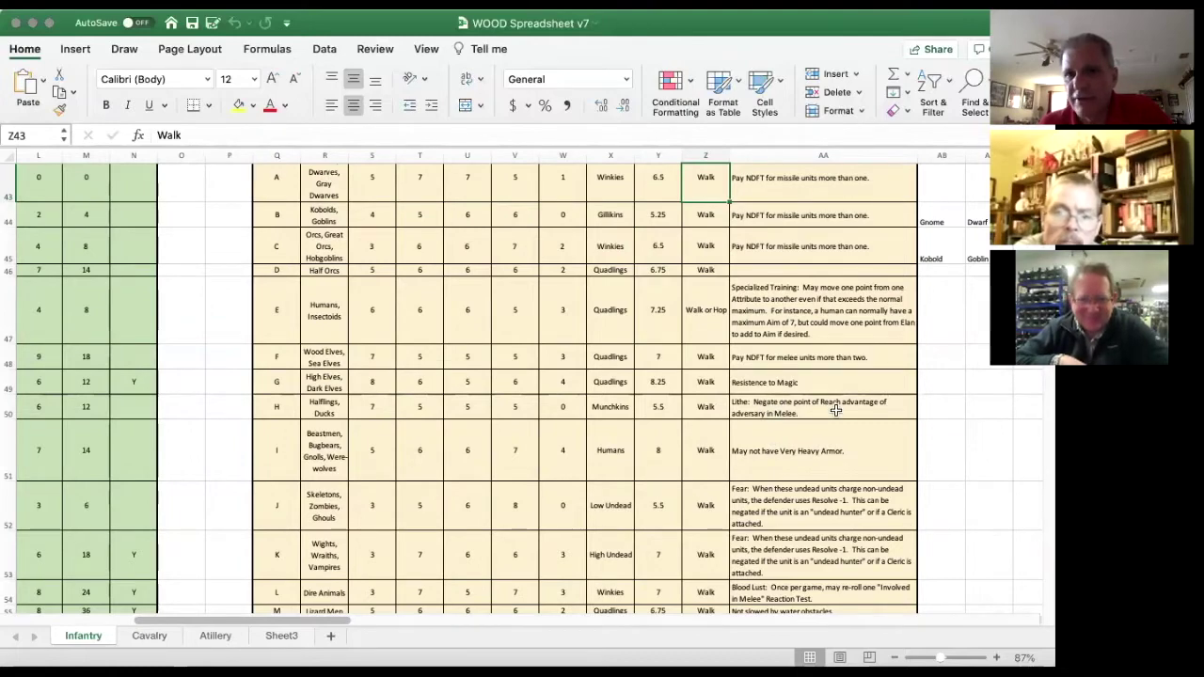
{"action": "scroll", "coordinate": [837, 414], "scroll_direction": "down", "scroll_amount": 3}
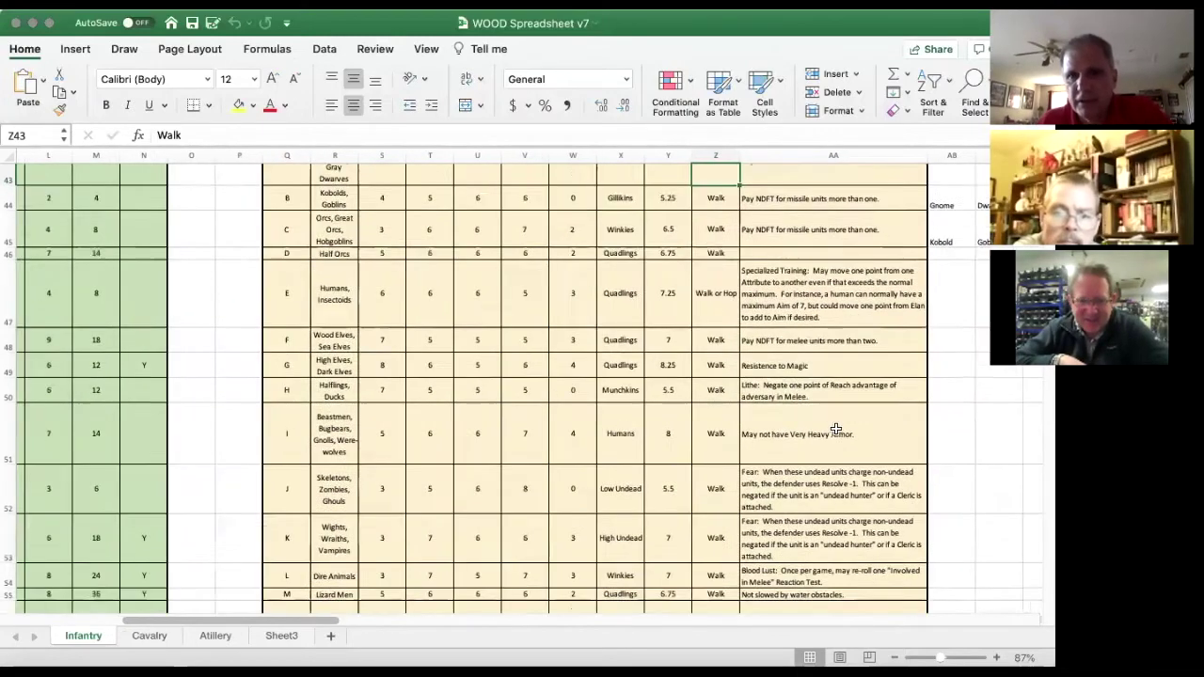
- Review the race notes and Weapons lookup tables
{"action": "scroll", "coordinate": [835, 429], "scroll_direction": "down", "scroll_amount": 1}
{"action": "scroll", "coordinate": [836, 429], "scroll_direction": "right", "scroll_amount": 1}
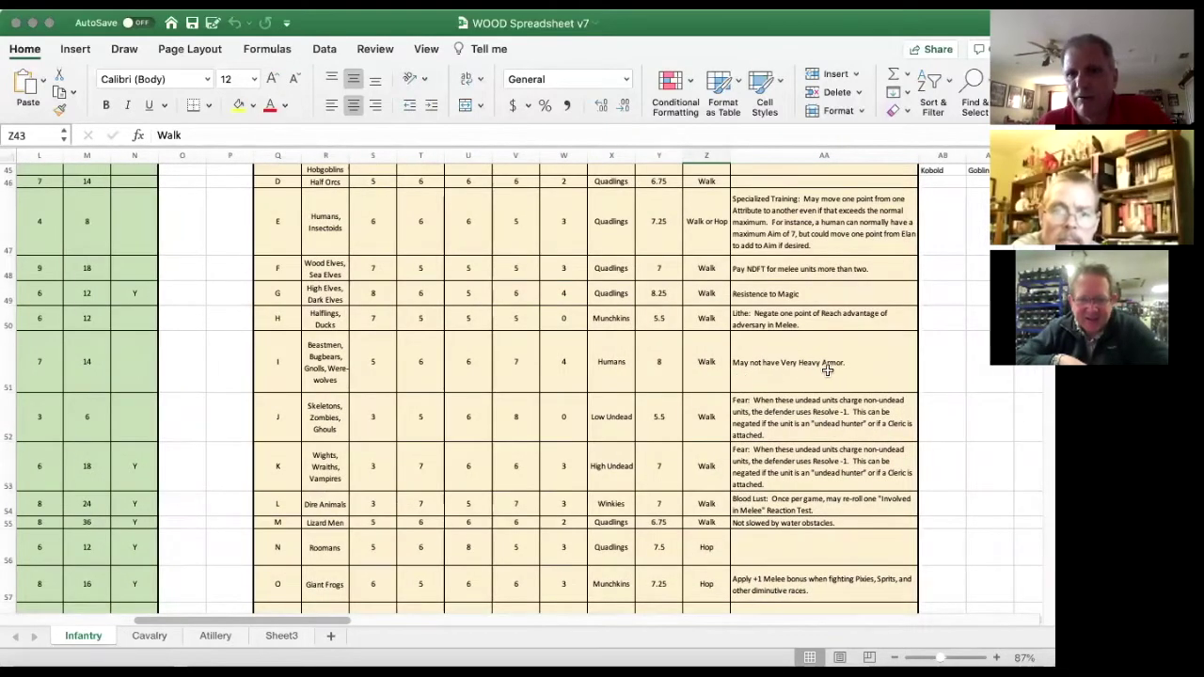
{"action": "scroll", "coordinate": [833, 370], "scroll_direction": "down", "scroll_amount": 3}
{"action": "scroll", "coordinate": [834, 369], "scroll_direction": "left", "scroll_amount": 10}
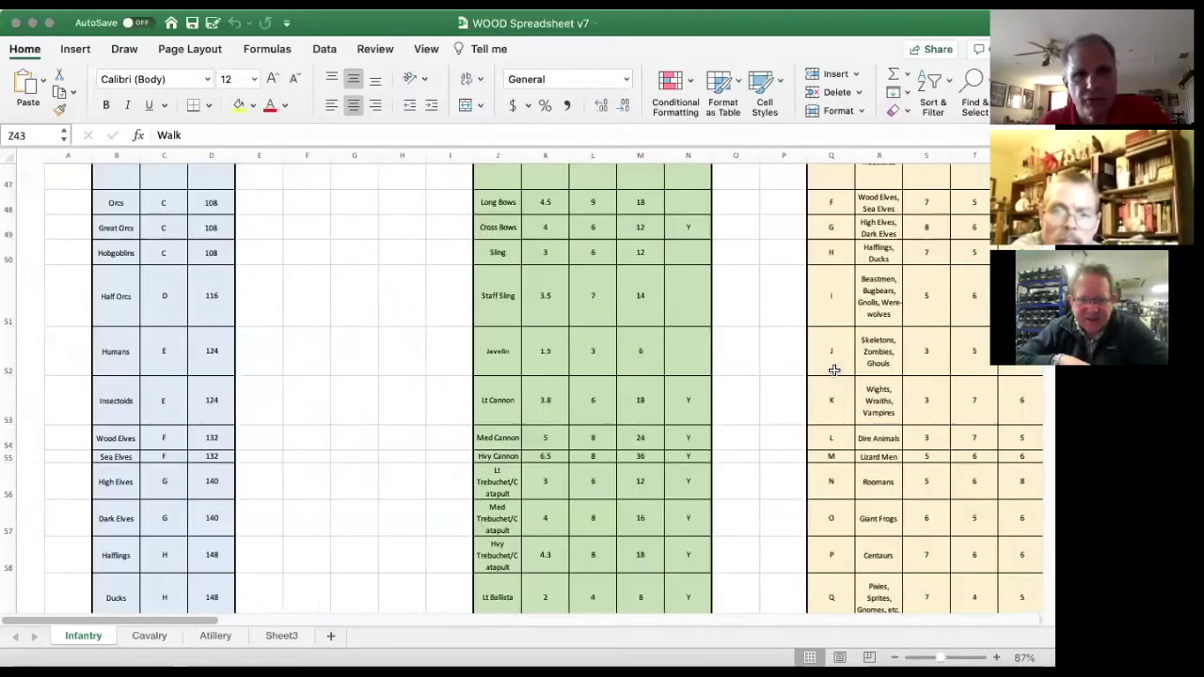
{"action": "scroll", "coordinate": [834, 370], "scroll_direction": "right", "scroll_amount": 10}
{"action": "scroll", "coordinate": [833, 369], "scroll_direction": "down", "scroll_amount": 4}
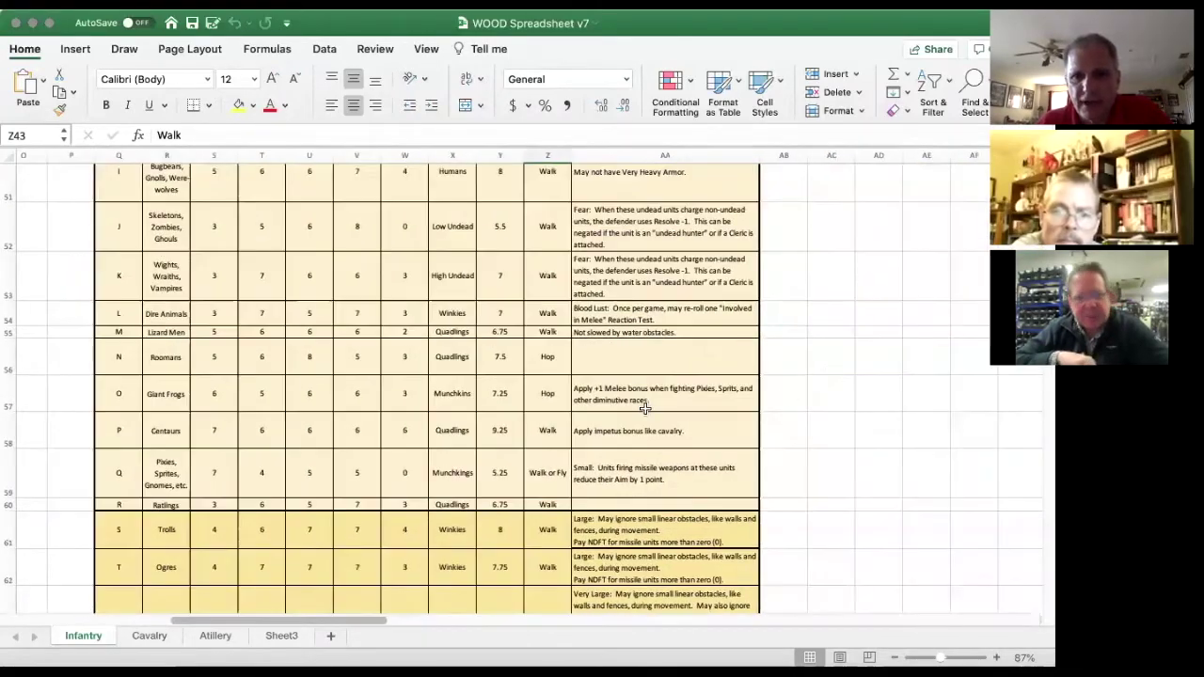
{"action": "scroll", "coordinate": [646, 407], "scroll_direction": "down", "scroll_amount": 5}
{"action": "scroll", "coordinate": [646, 407], "scroll_direction": "left", "scroll_amount": 1}
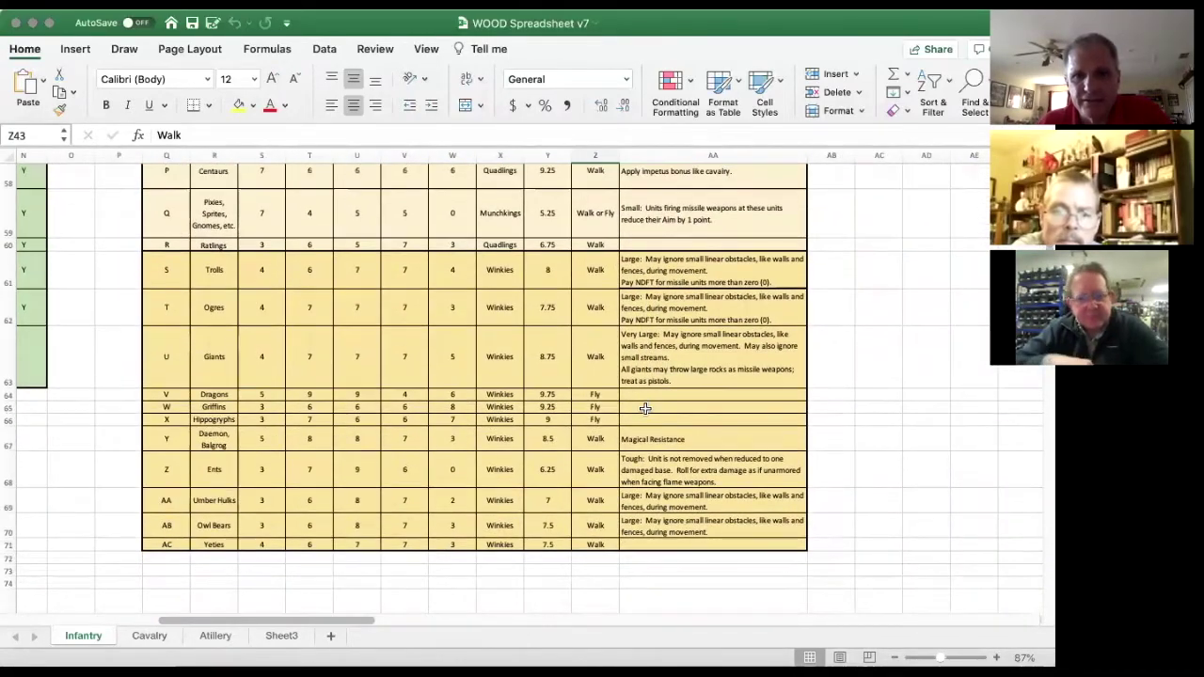
{"action": "scroll", "coordinate": [646, 407], "scroll_direction": "up", "scroll_amount": 15}
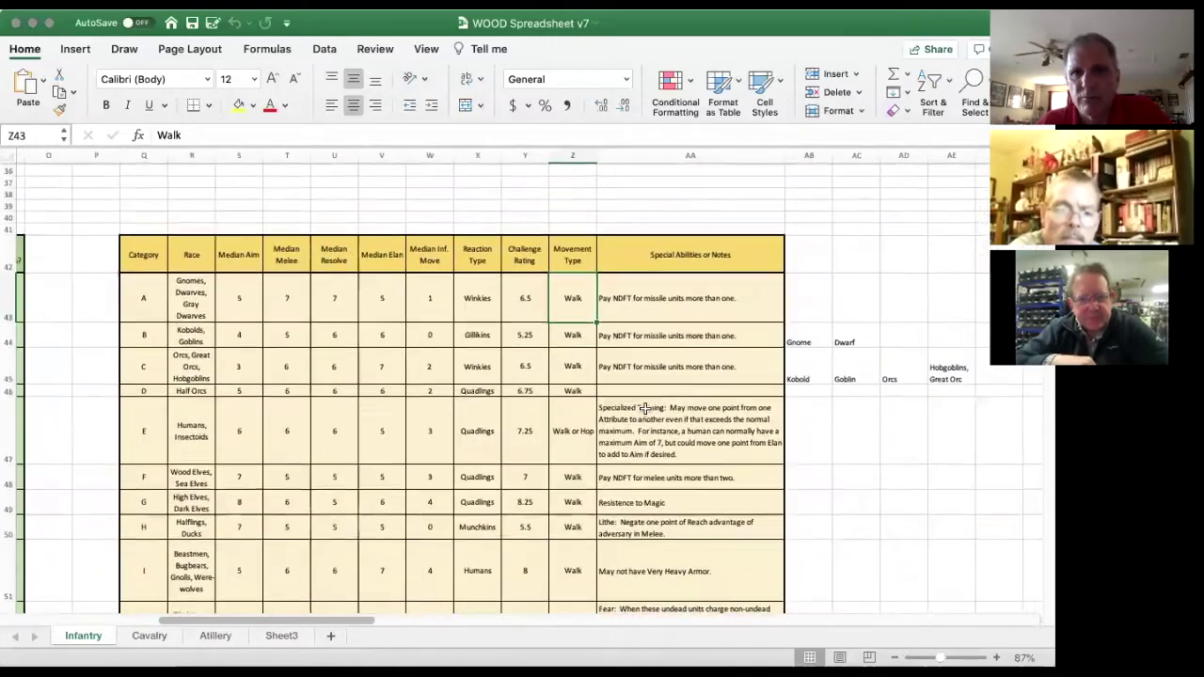
{"action": "scroll", "coordinate": [645, 407], "scroll_direction": "down", "scroll_amount": 1}
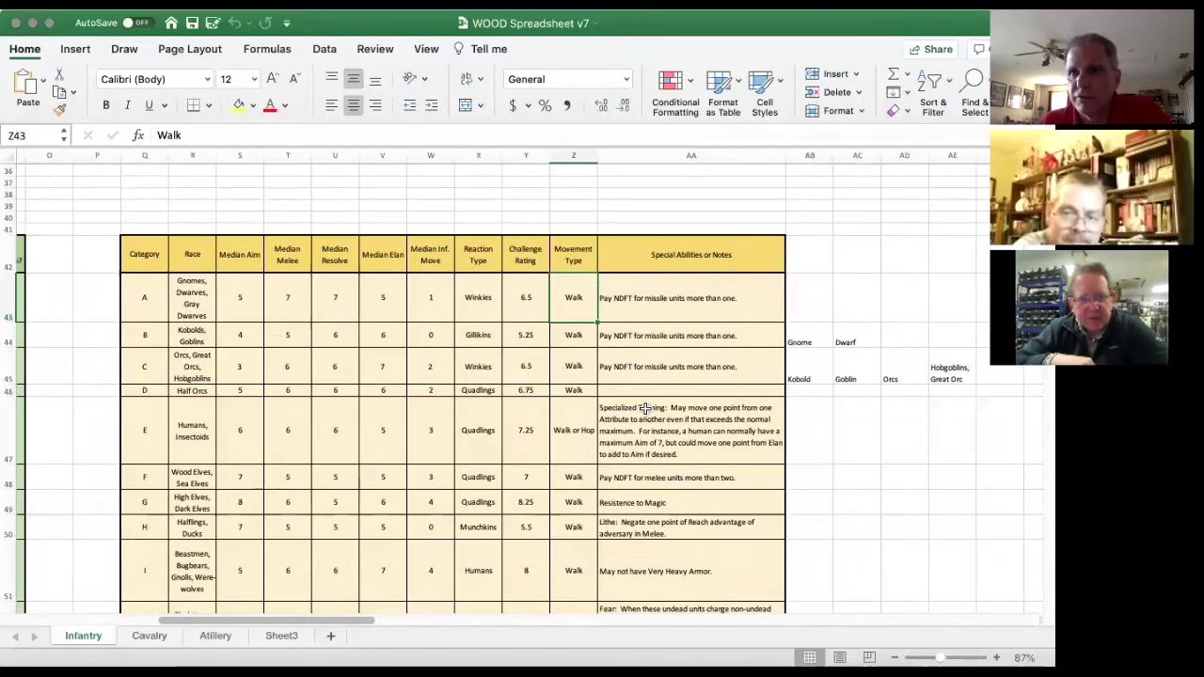
{"action": "scroll", "coordinate": [645, 407], "scroll_direction": "left", "scroll_amount": 10}
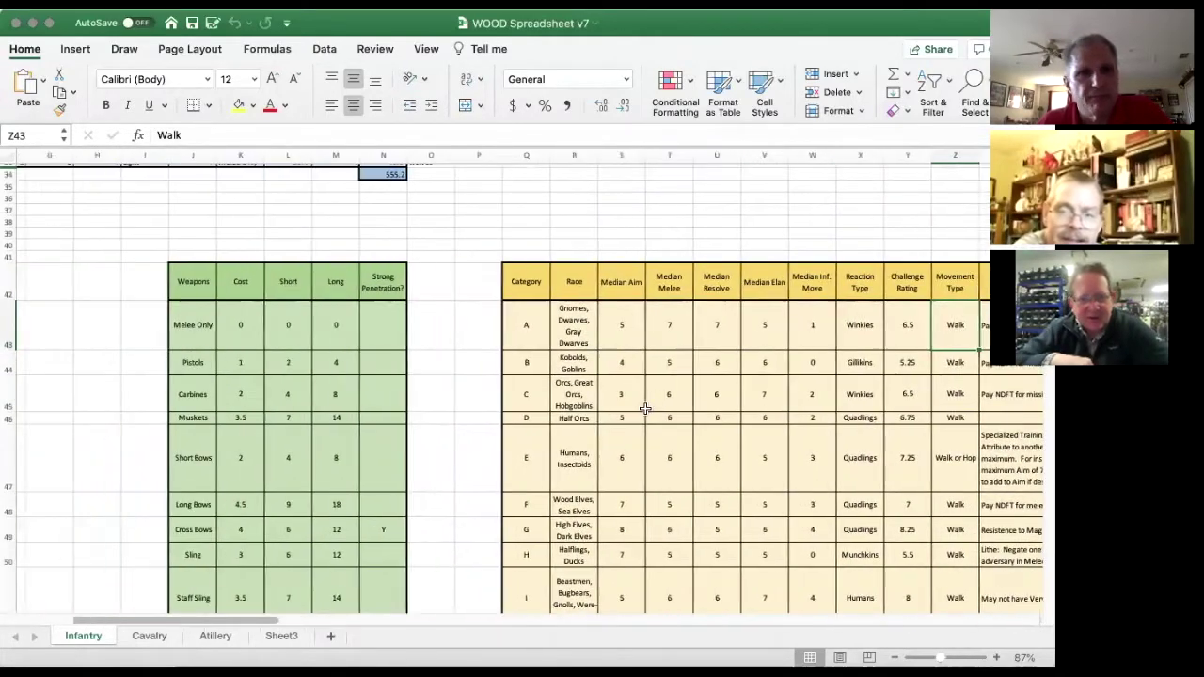
{"action": "scroll", "coordinate": [645, 407], "scroll_direction": "down", "scroll_amount": 2}
{"action": "scroll", "coordinate": [646, 408], "scroll_direction": "left", "scroll_amount": 1}
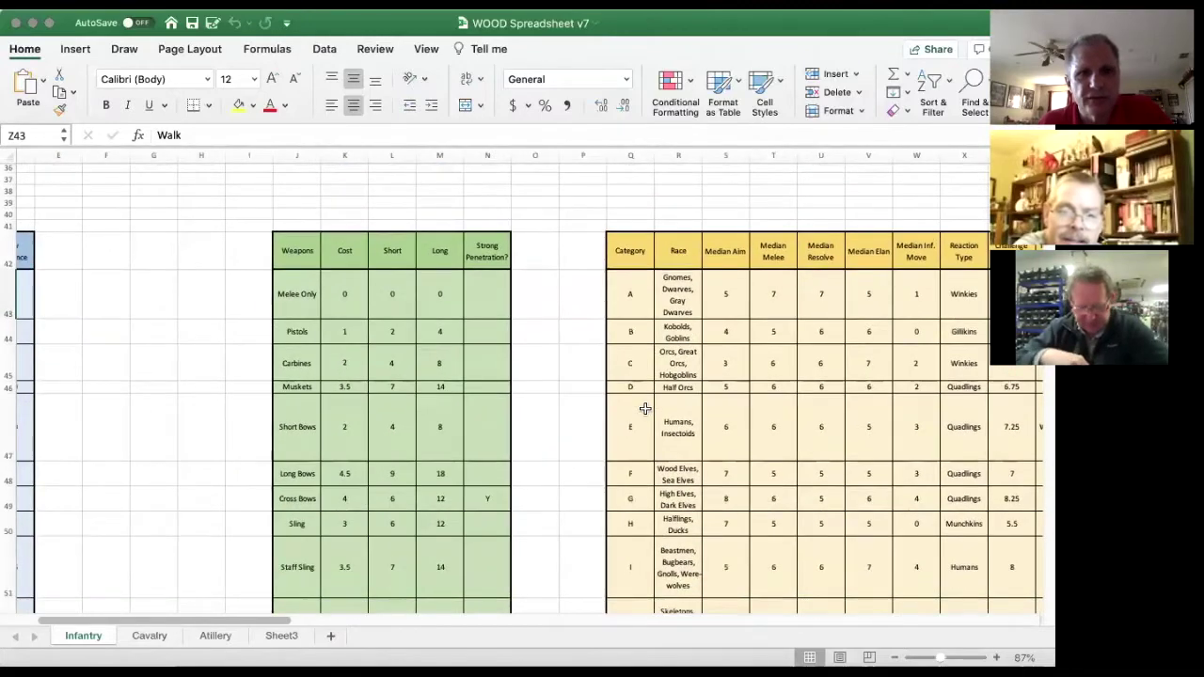
{"action": "scroll", "coordinate": [646, 407], "scroll_direction": "down", "scroll_amount": 4}
{"action": "scroll", "coordinate": [646, 408], "scroll_direction": "left", "scroll_amount": 1}
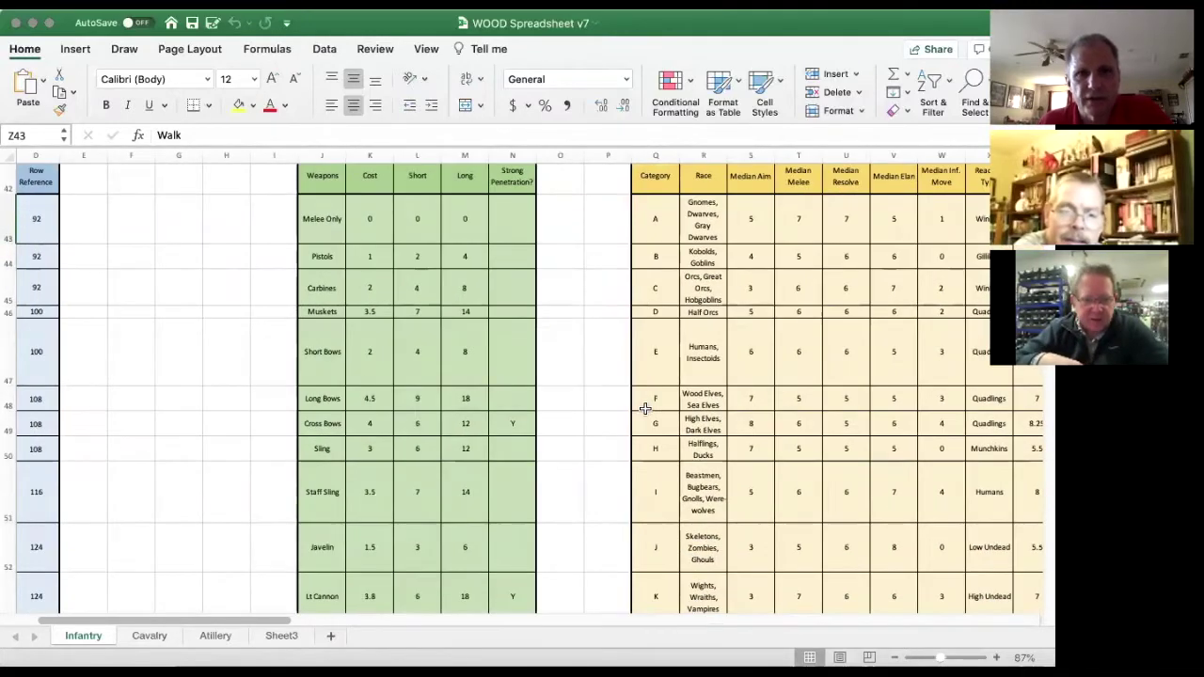
- Point out the category F race row in Q48, then bring the Armor and Mounts tables into view
{"action": "left_click", "coordinate": [645, 407]}
{"action": "scroll", "coordinate": [645, 408], "scroll_direction": "up", "scroll_amount": 1}
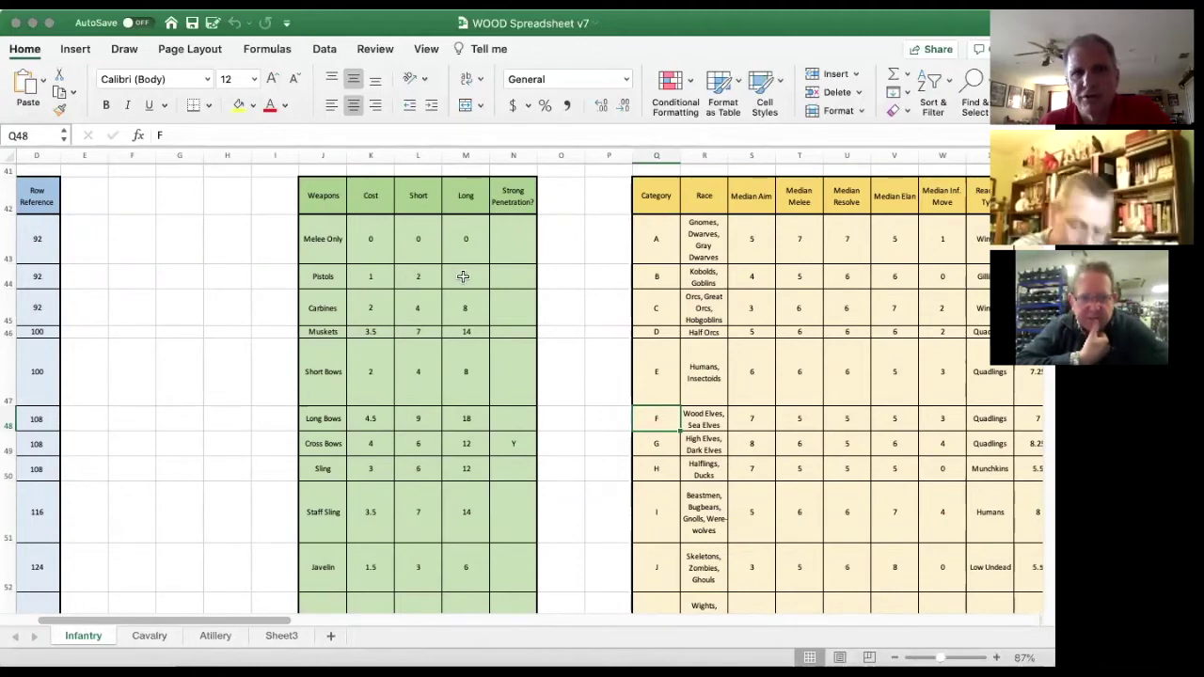
{"action": "scroll", "coordinate": [523, 325], "scroll_direction": "down", "scroll_amount": 2}
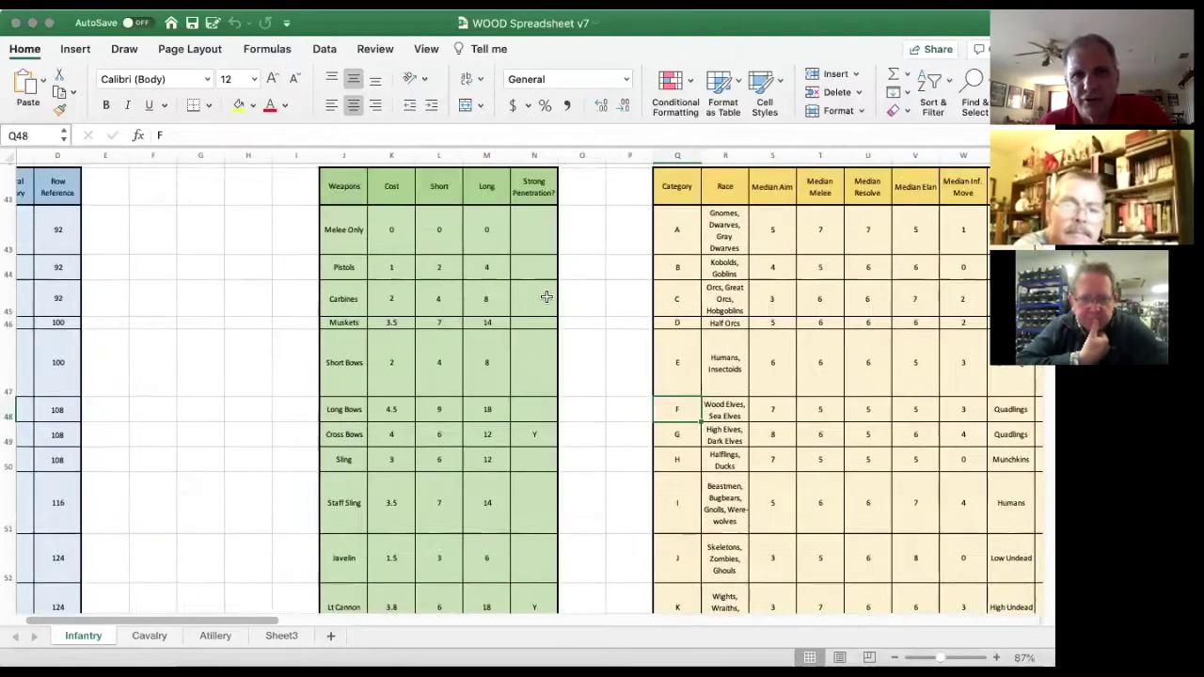
{"action": "scroll", "coordinate": [546, 298], "scroll_direction": "up", "scroll_amount": 1}
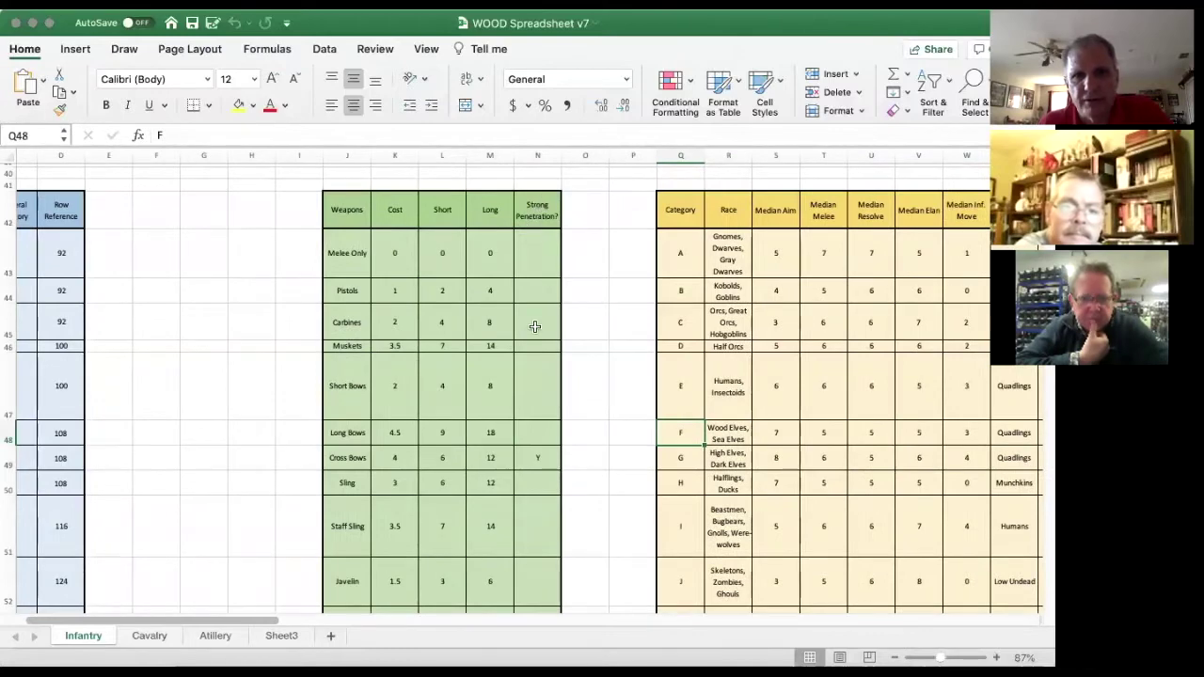
{"action": "scroll", "coordinate": [537, 339], "scroll_direction": "down", "scroll_amount": 3}
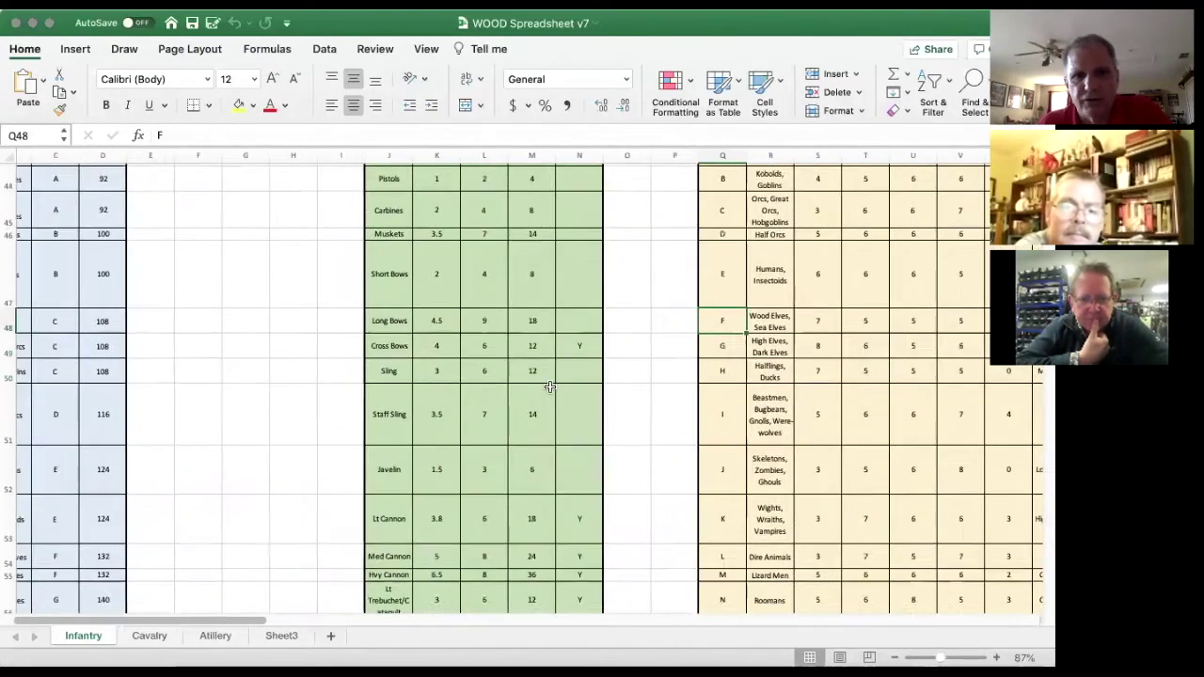
{"action": "scroll", "coordinate": [550, 387], "scroll_direction": "down", "scroll_amount": 3}
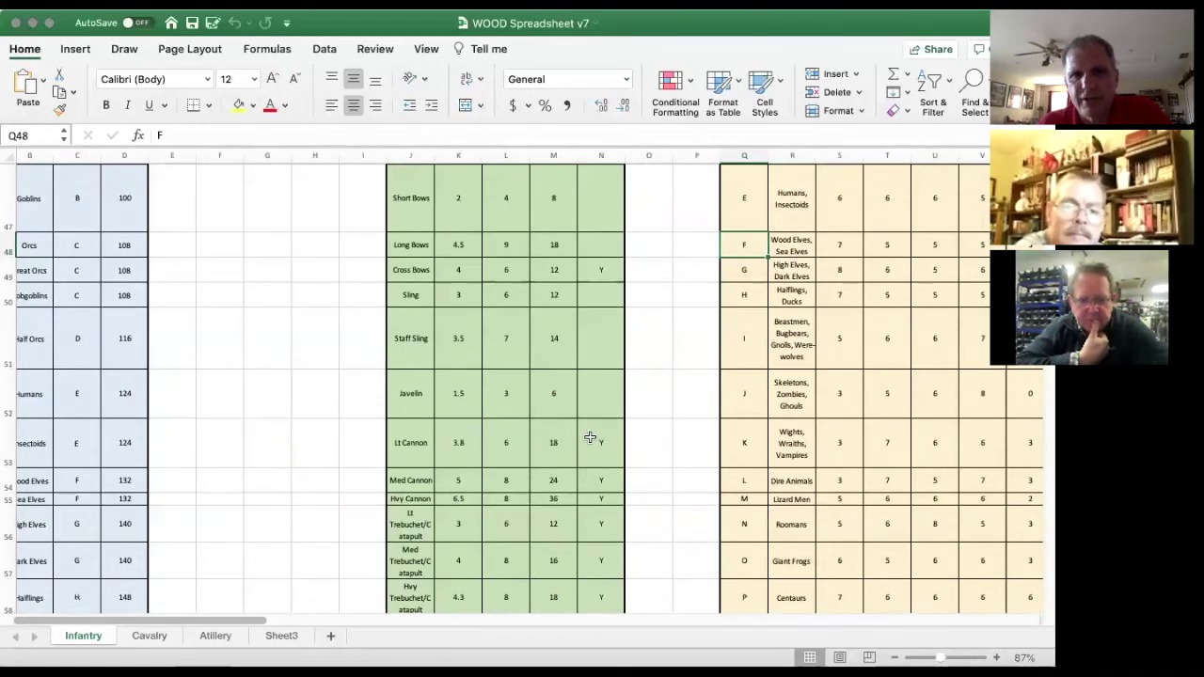
{"action": "scroll", "coordinate": [592, 445], "scroll_direction": "up", "scroll_amount": 4}
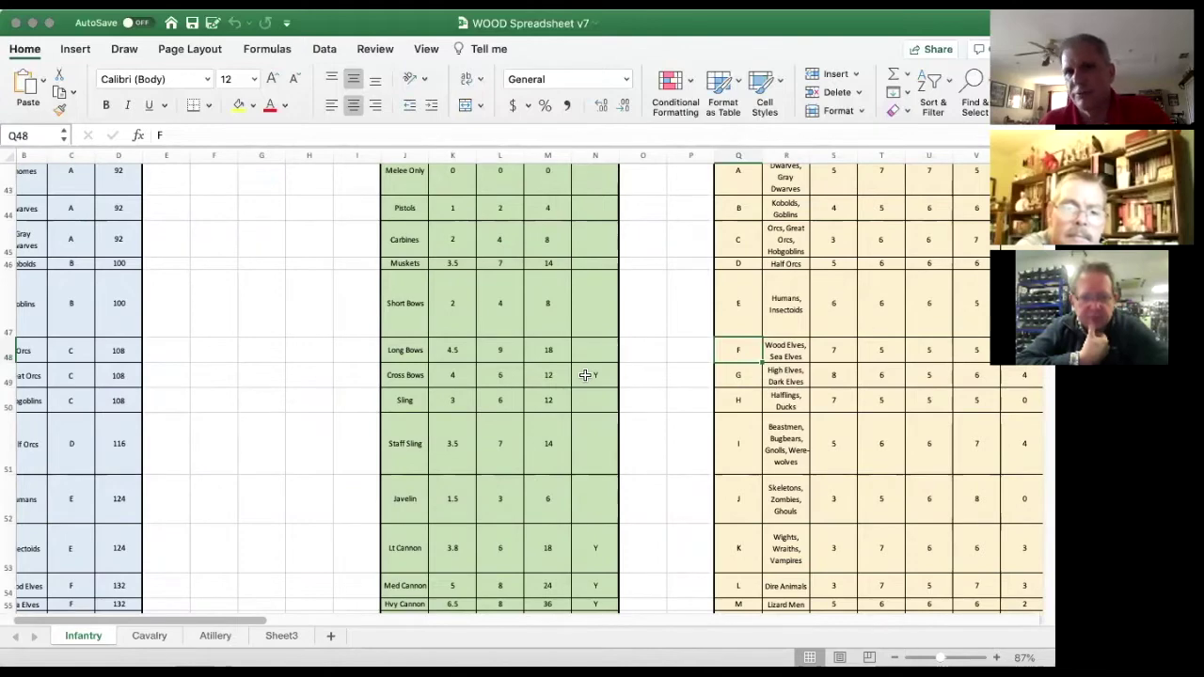
{"action": "scroll", "coordinate": [585, 375], "scroll_direction": "down", "scroll_amount": 5}
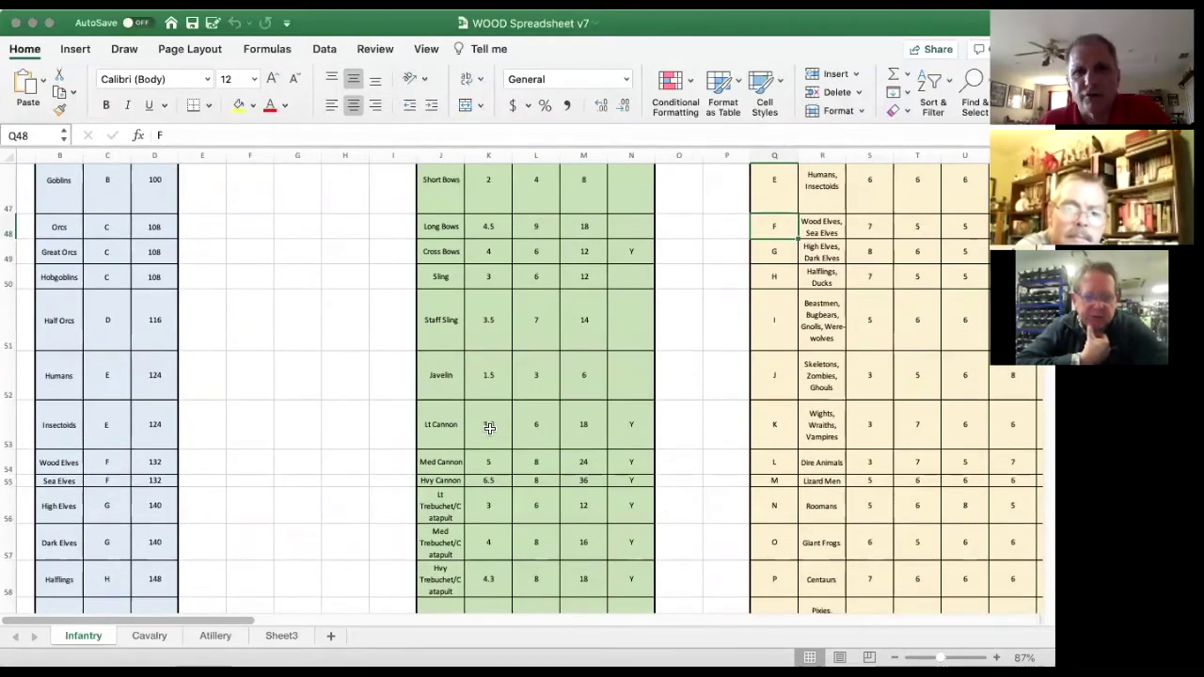
{"action": "scroll", "coordinate": [494, 442], "scroll_direction": "down", "scroll_amount": 4}
{"action": "scroll", "coordinate": [490, 429], "scroll_direction": "down", "scroll_amount": 10}
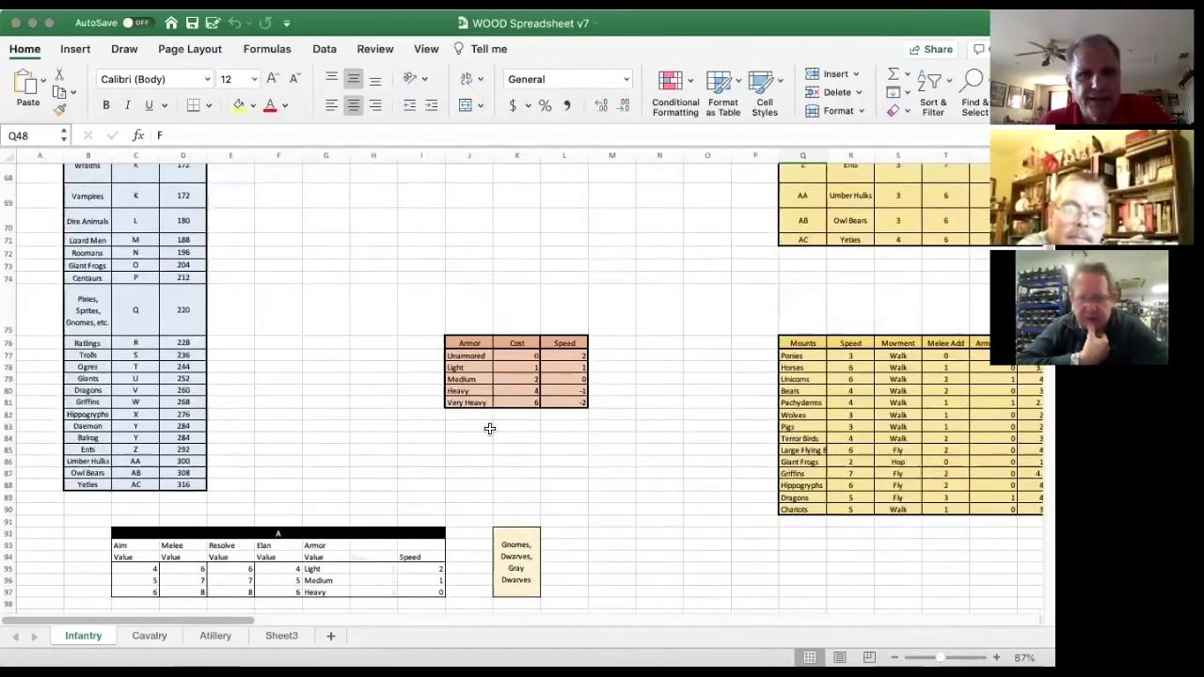
- Select B96:E96 in the category A stat grid to read its Sum, then return to row 1
{"action": "scroll", "coordinate": [398, 349], "scroll_direction": "down", "scroll_amount": 3}
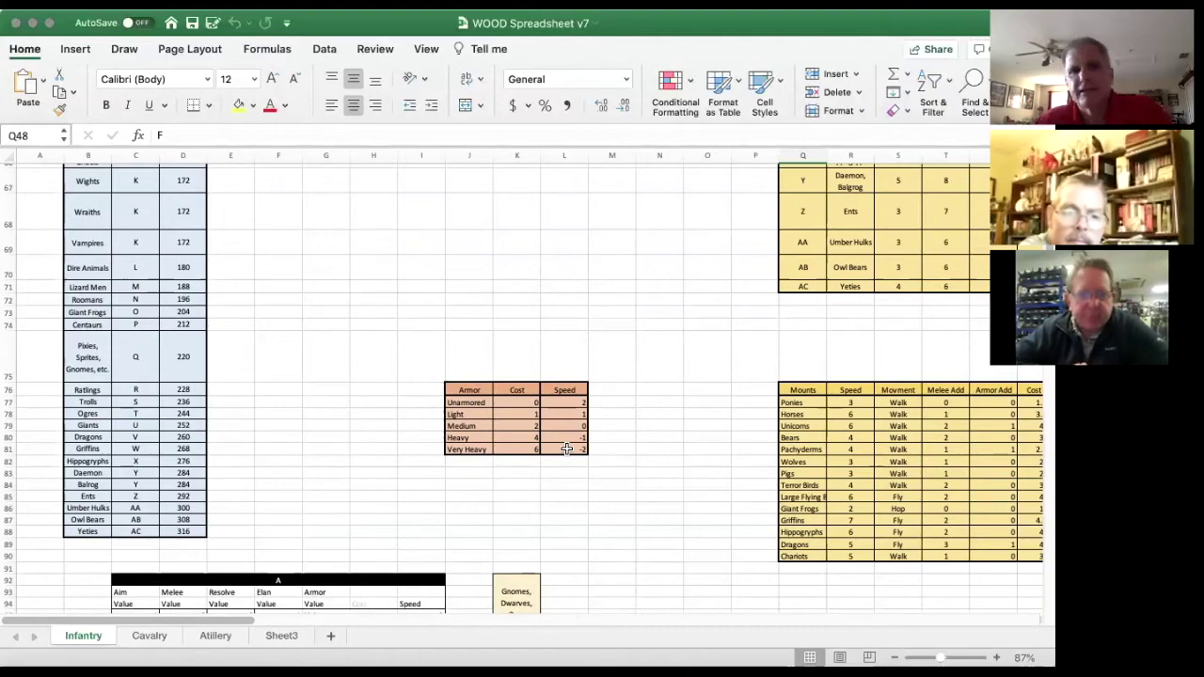
{"action": "scroll", "coordinate": [566, 450], "scroll_direction": "down", "scroll_amount": 5}
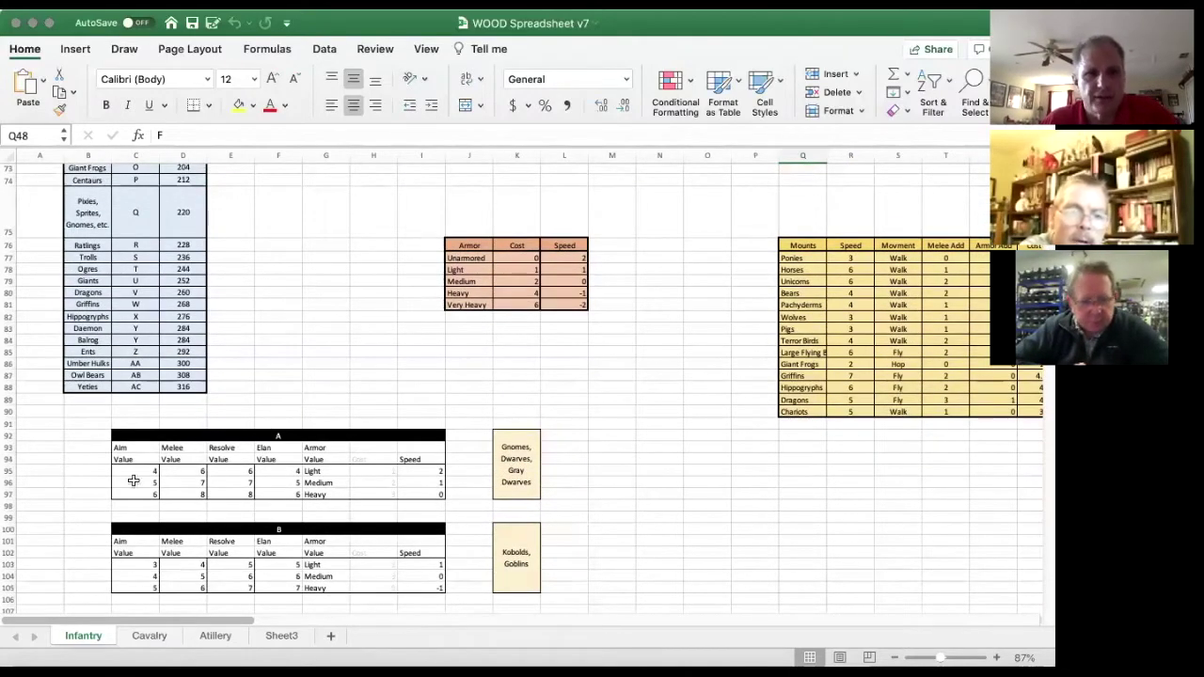
{"action": "left_click_drag", "start_coordinate": [143, 481], "coordinate": [289, 478]}
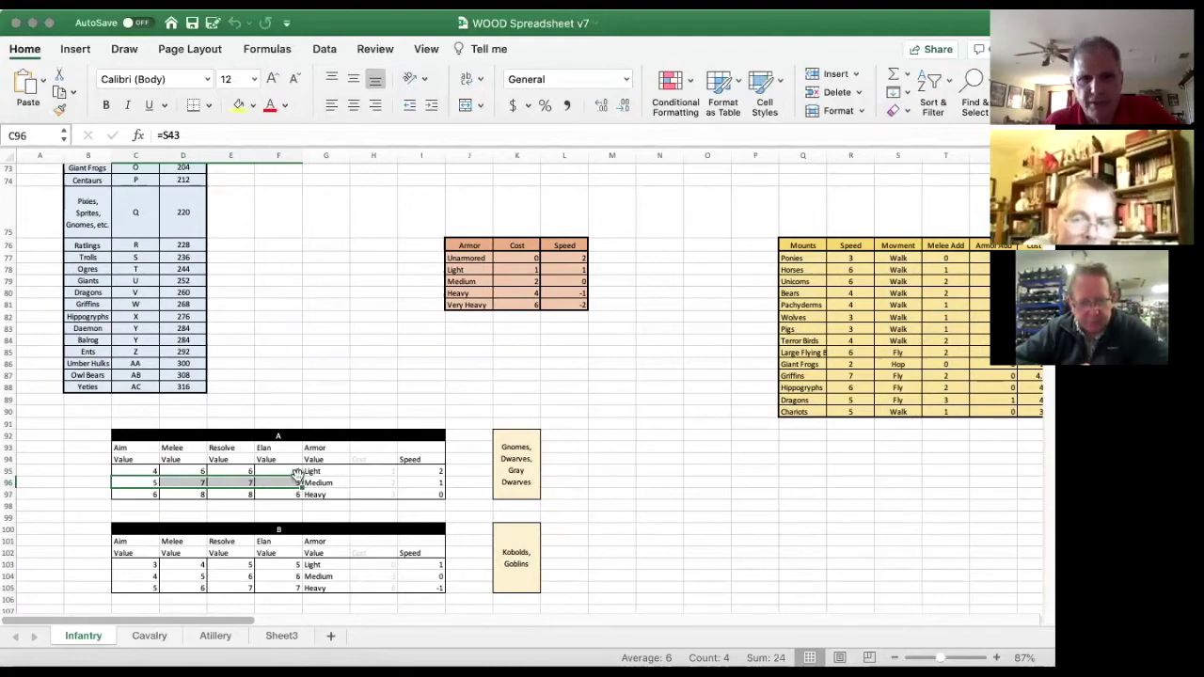
{"action": "scroll", "coordinate": [297, 474], "scroll_direction": "up", "scroll_amount": 15}
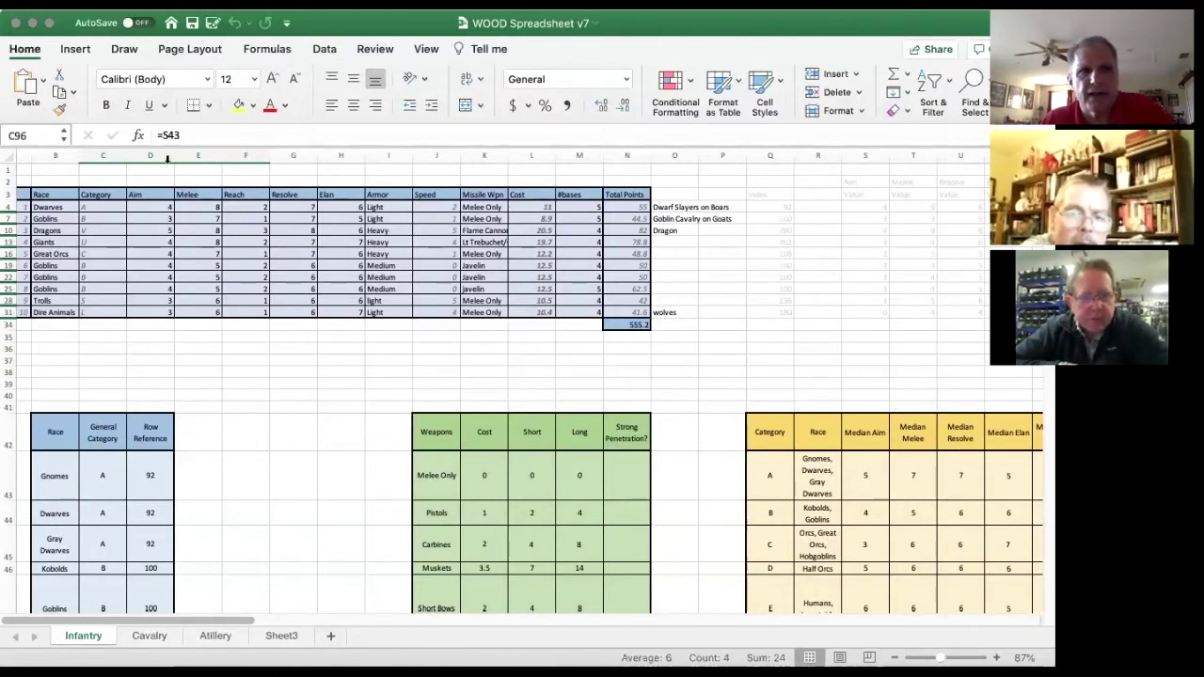
- Set the first unit's race in B4 to Great Orcs
{"action": "left_click", "coordinate": [60, 205]}
{"action": "left_click", "coordinate": [84, 207]}
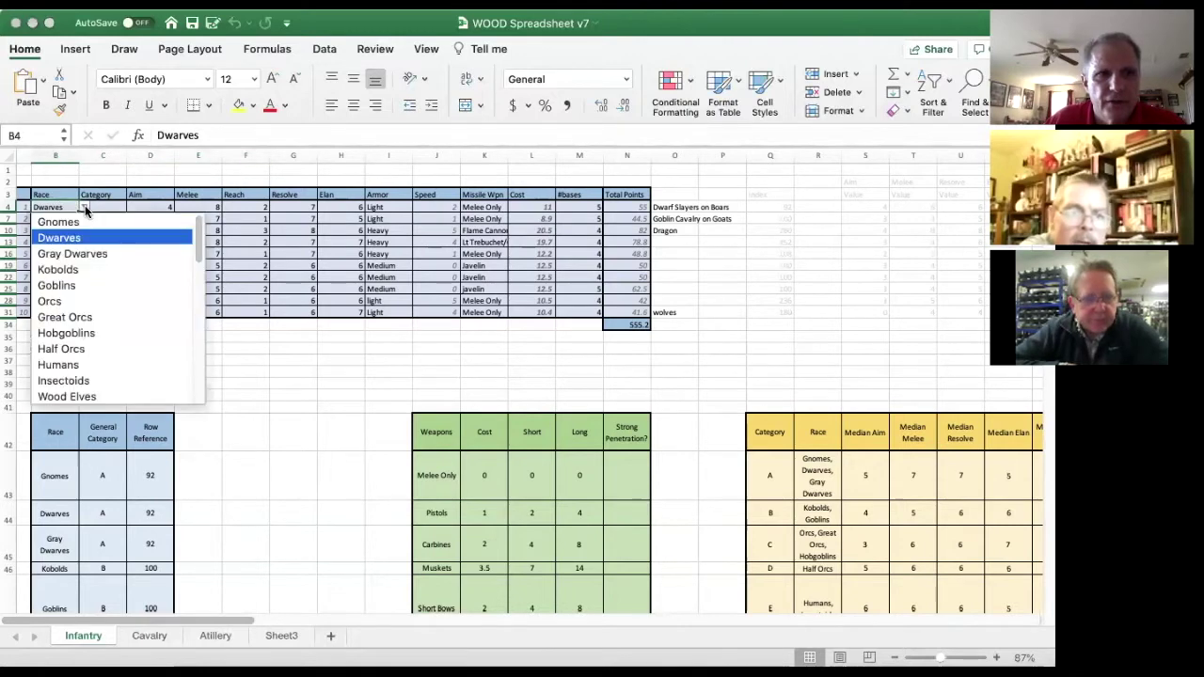
{"action": "left_click", "coordinate": [70, 319]}
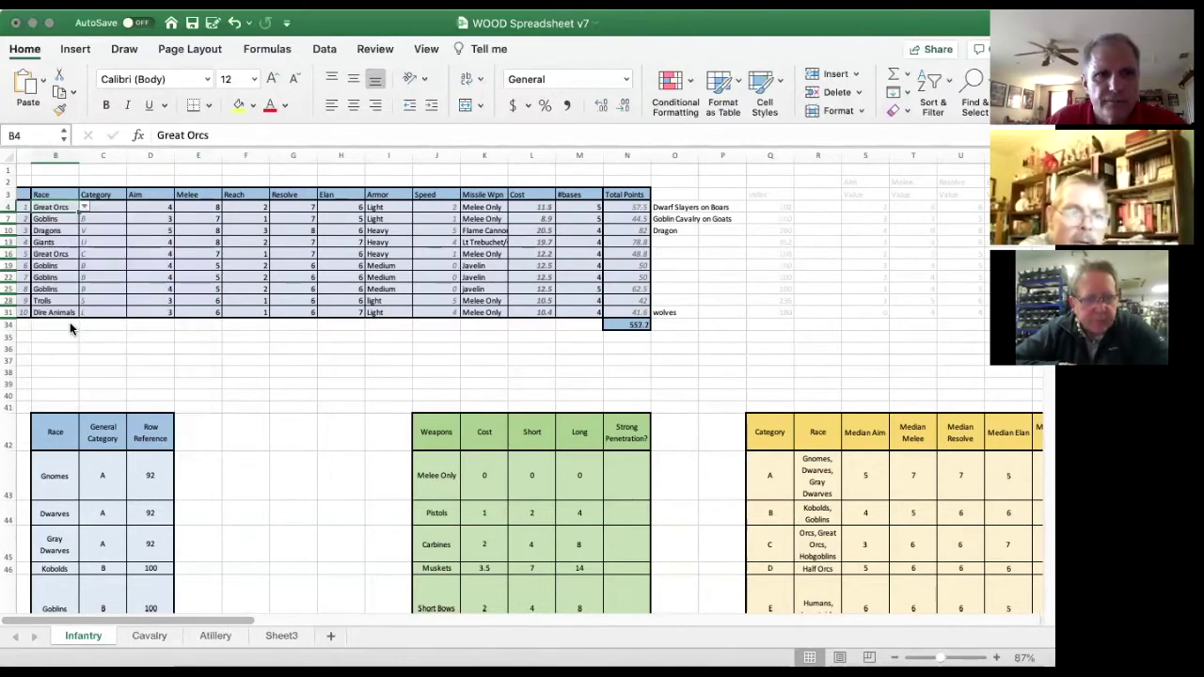
{"action": "scroll", "coordinate": [89, 495], "scroll_direction": "down", "scroll_amount": 8}
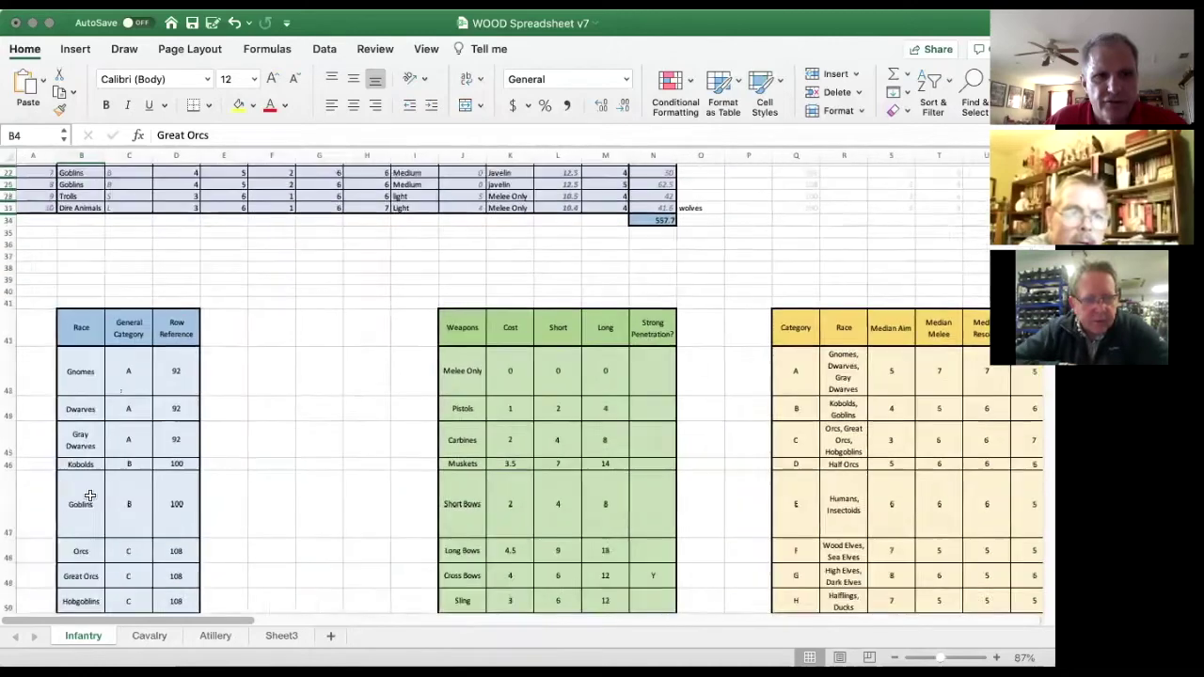
{"action": "scroll", "coordinate": [89, 496], "scroll_direction": "up", "scroll_amount": 8}
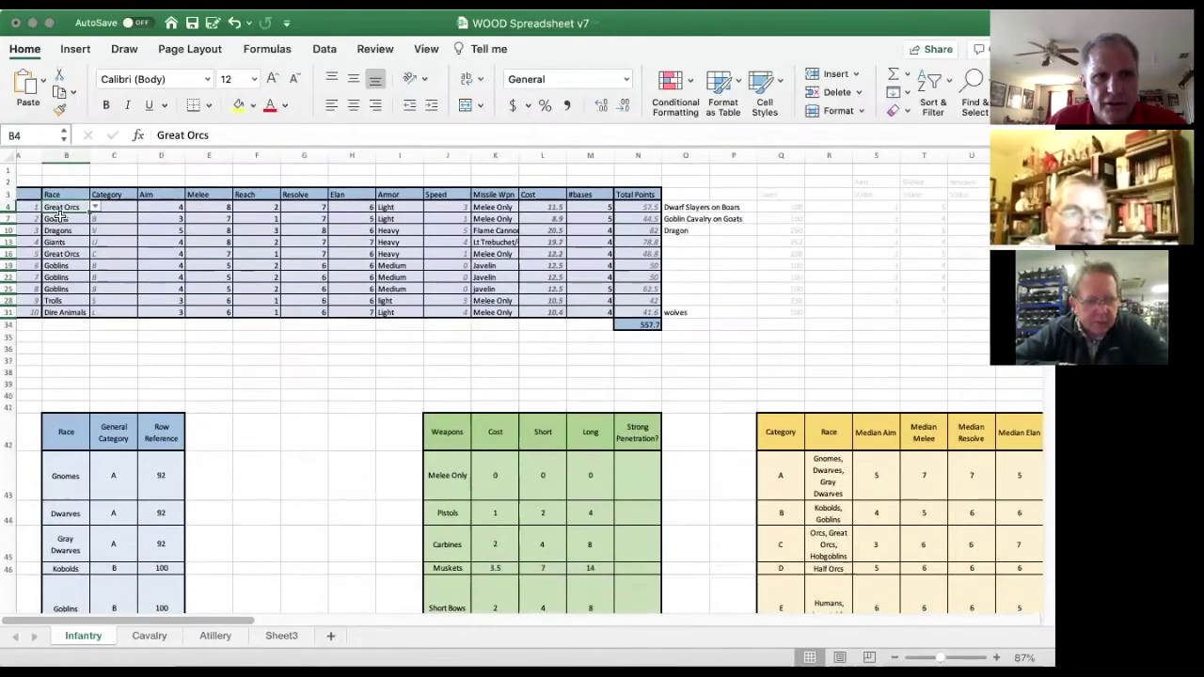
- Change the second unit's race in B7 from Goblins to Humans and view C4's VLOOKUP formula
{"action": "left_click", "coordinate": [79, 217]}
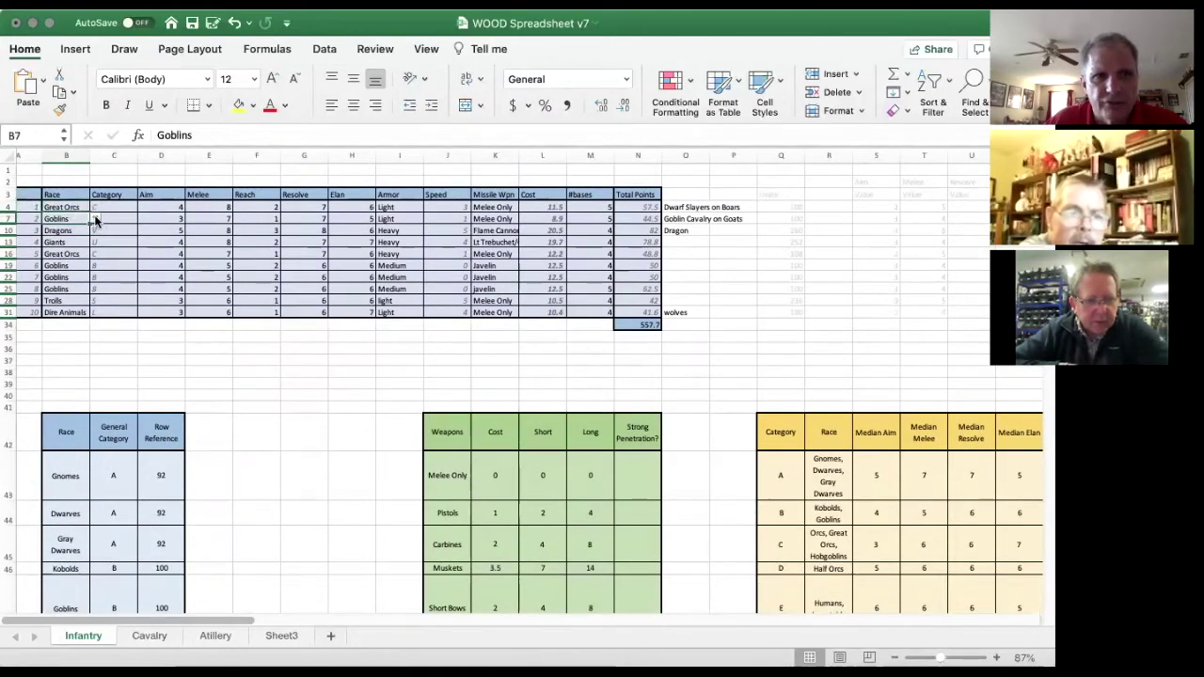
{"action": "left_click", "coordinate": [95, 218]}
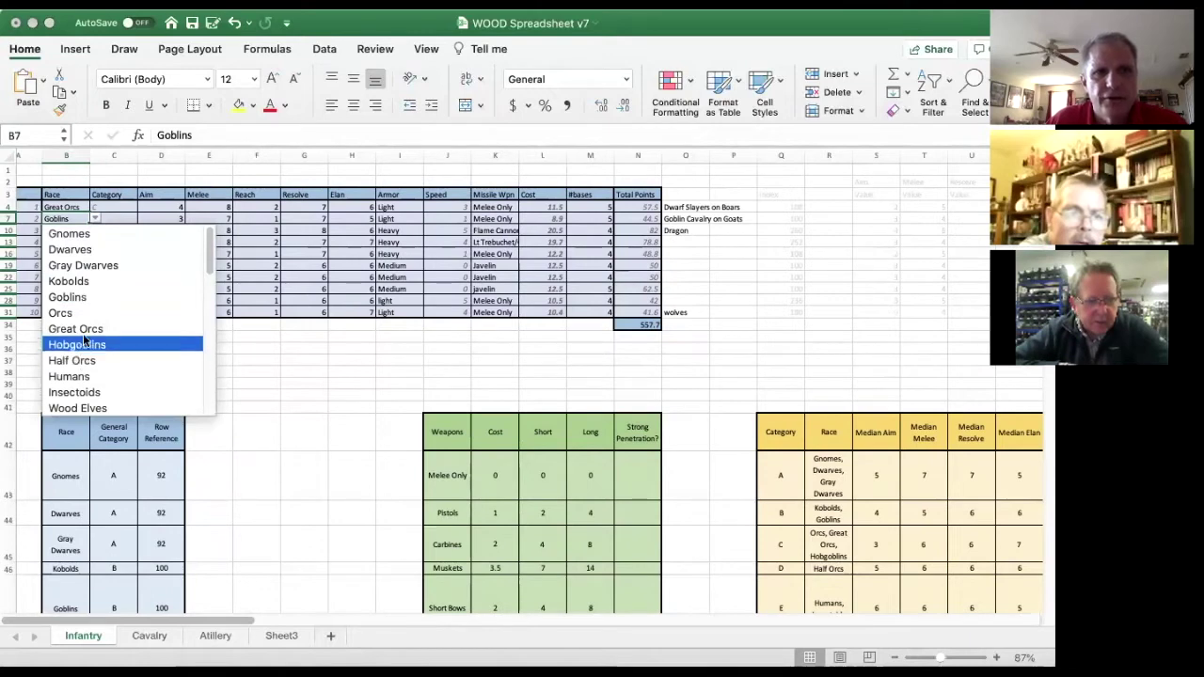
{"action": "left_click", "coordinate": [81, 376]}
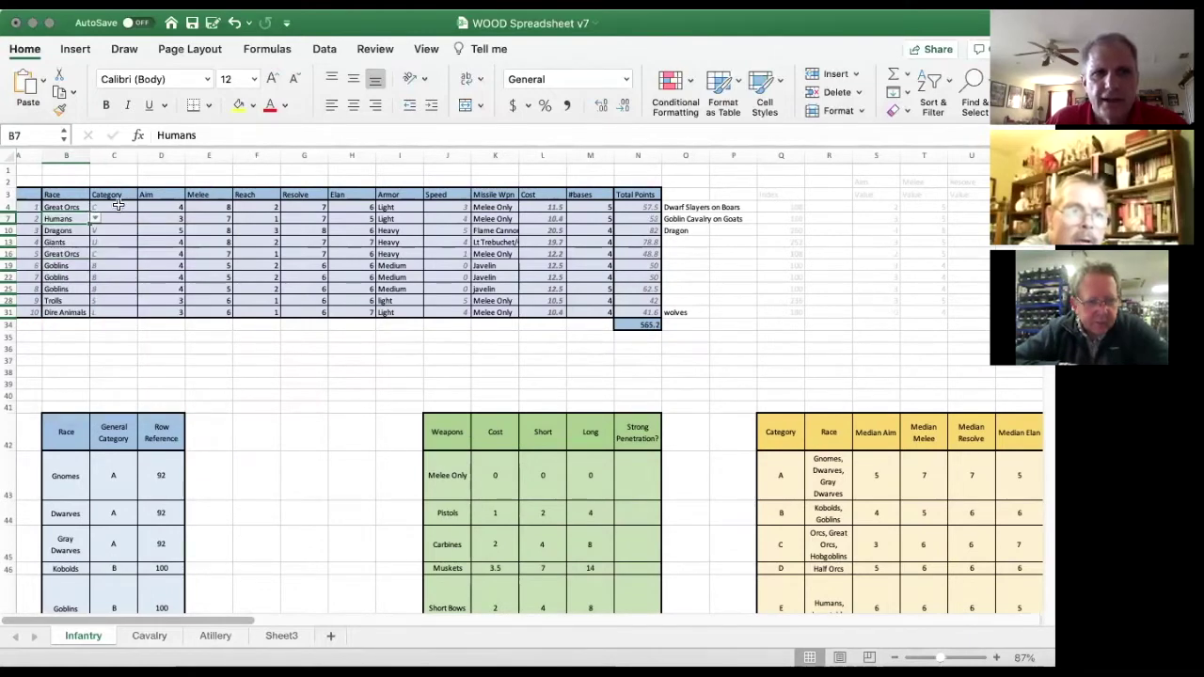
{"action": "left_click", "coordinate": [122, 208]}
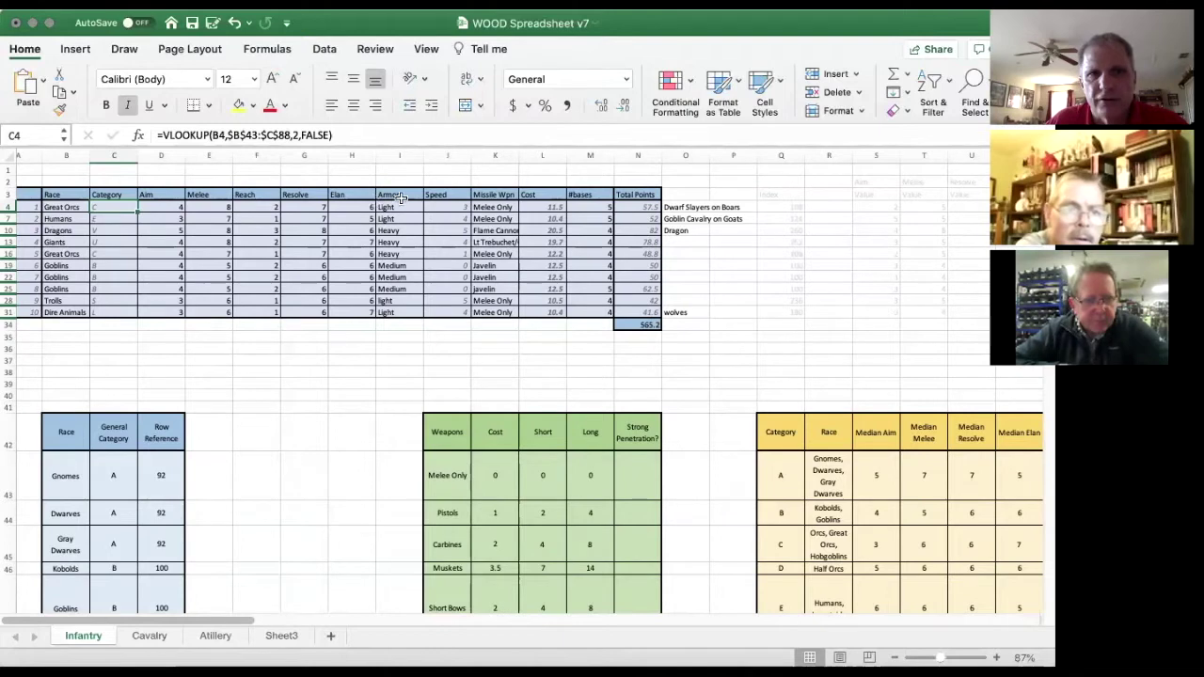
{"action": "left_click", "coordinate": [170, 206]}
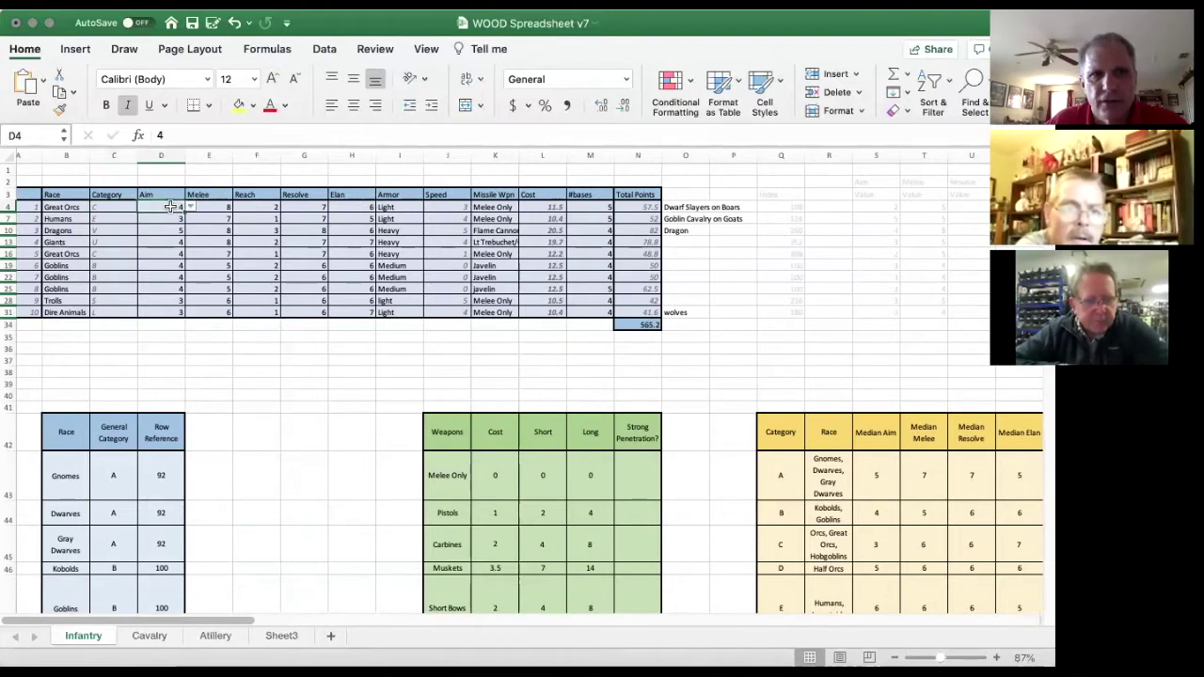
- Set the Great Orcs unit's Aim to 3 and Melee to 7
{"action": "left_click", "coordinate": [191, 207]}
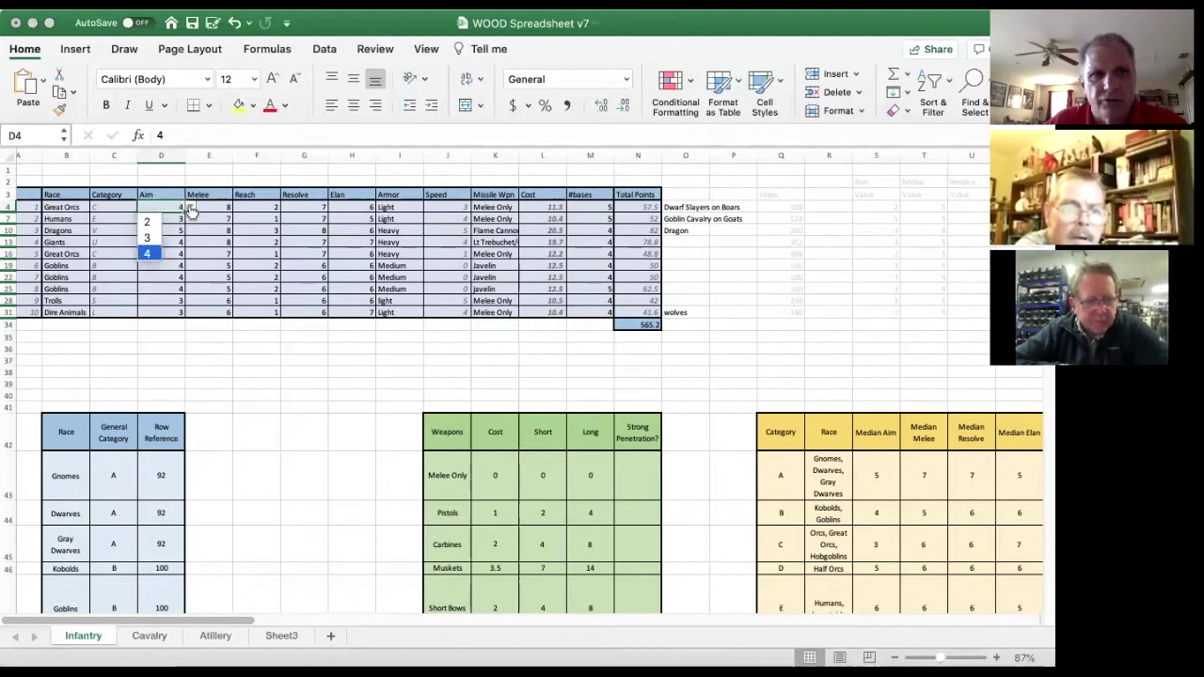
{"action": "left_click", "coordinate": [155, 240]}
{"action": "left_click", "coordinate": [221, 207]}
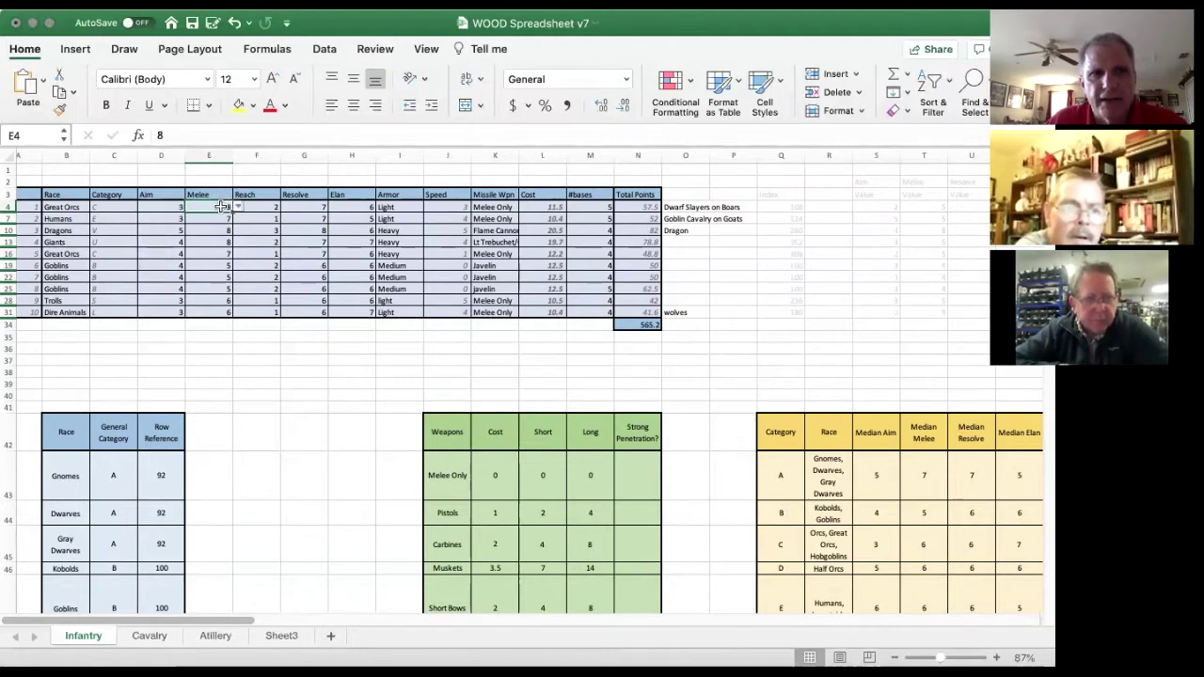
{"action": "left_click", "coordinate": [239, 207]}
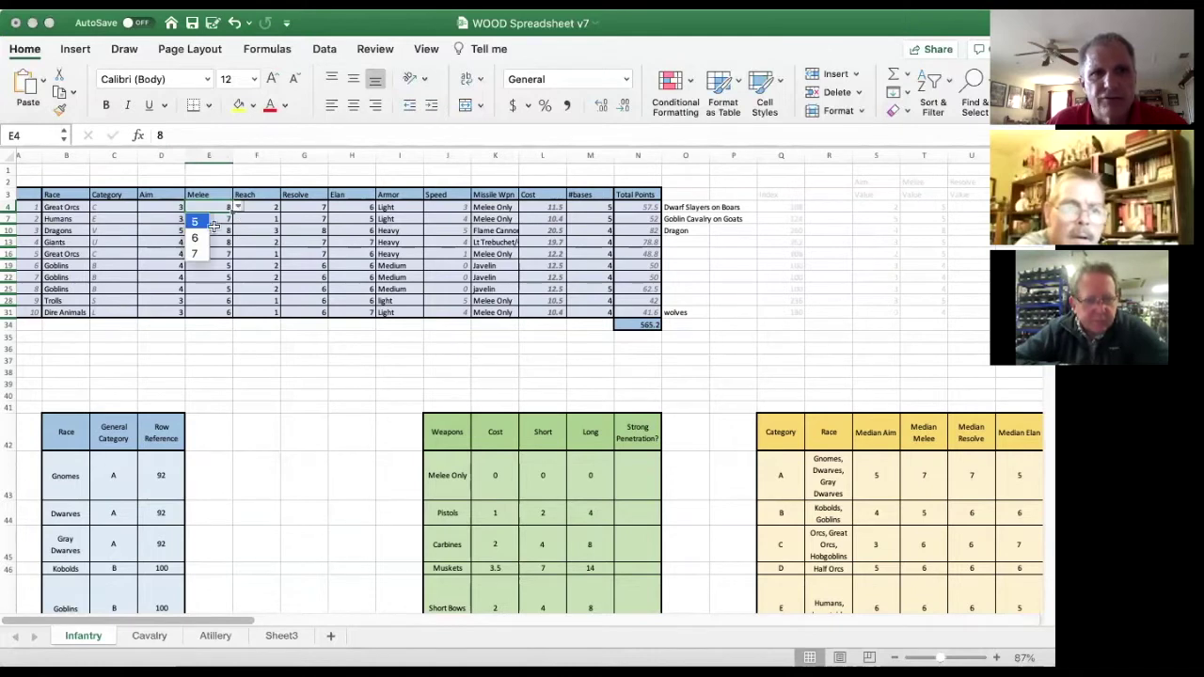
{"action": "key", "text": "Down"}
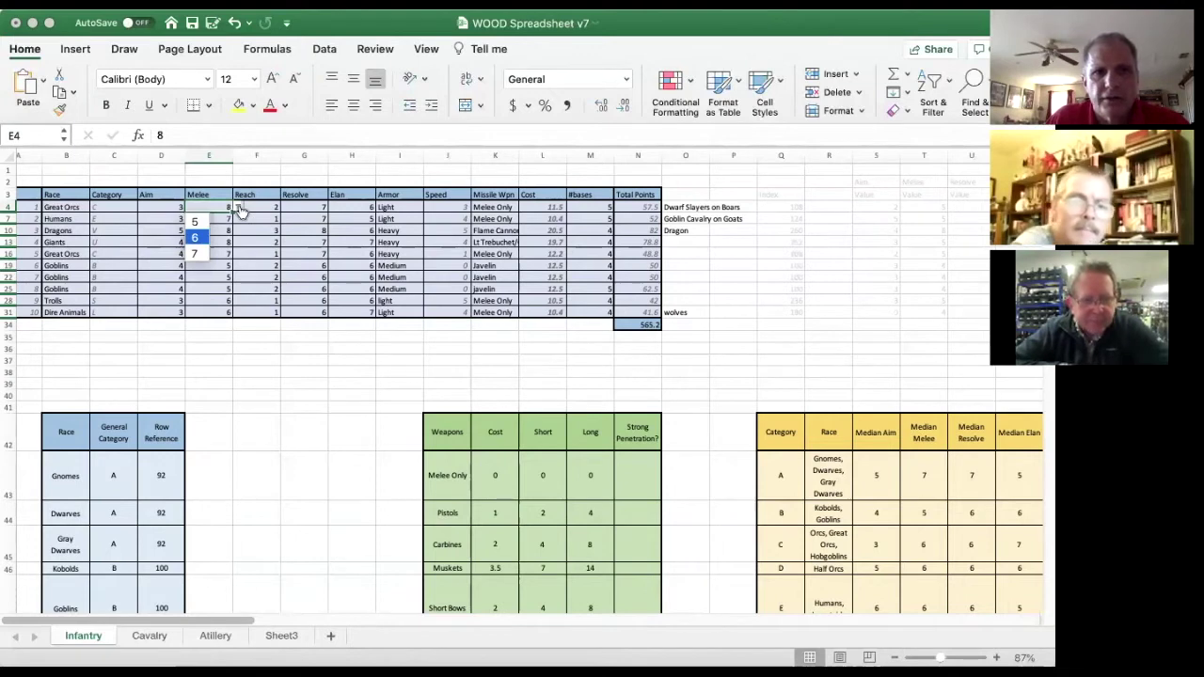
{"action": "left_click", "coordinate": [194, 255]}
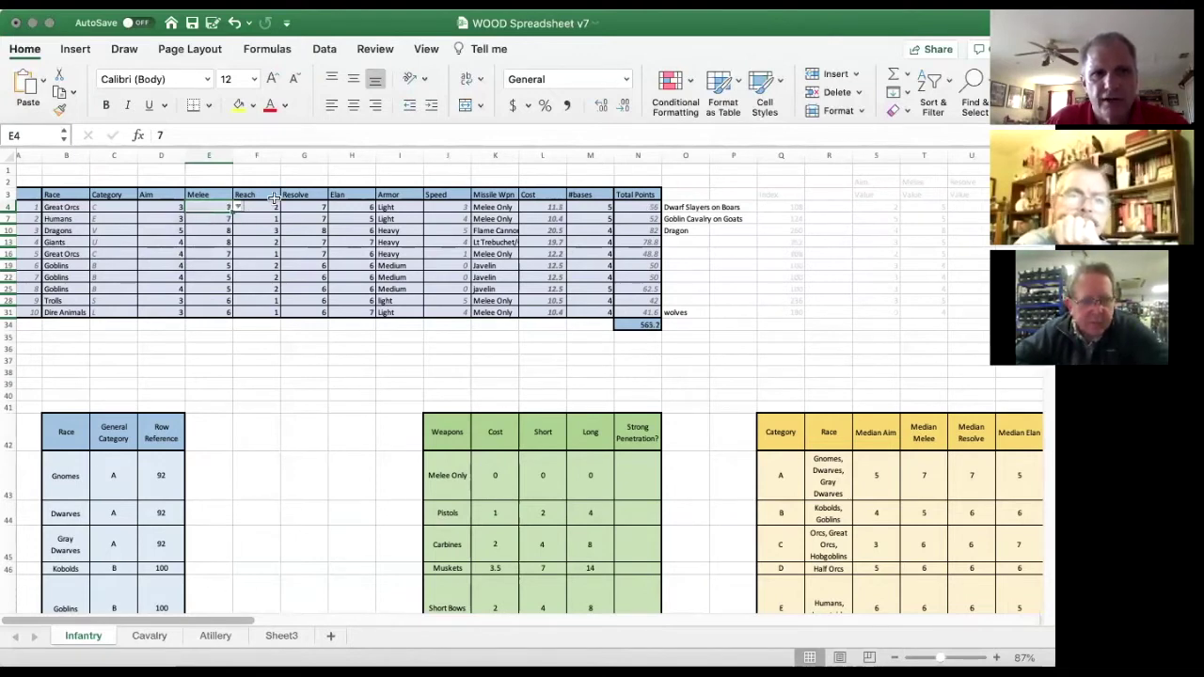
- Leave Reach at 2 and set the Great Orcs' Resolve to 6 and Elan to 7
{"action": "left_click", "coordinate": [269, 206]}
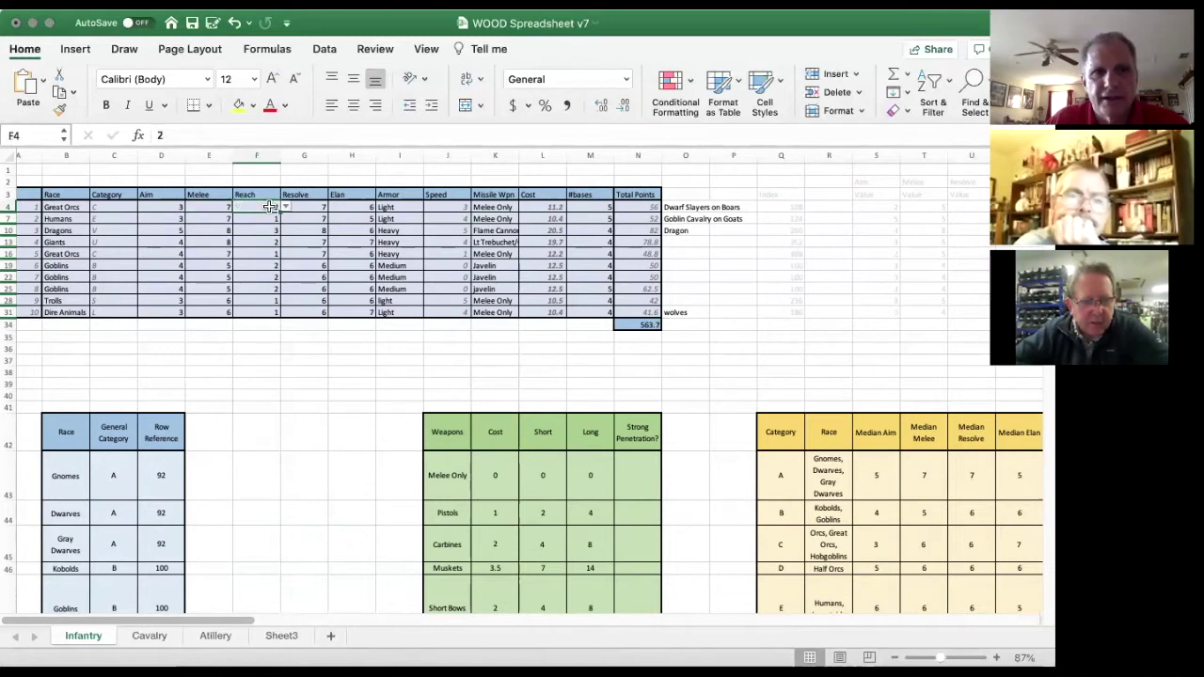
{"action": "left_click", "coordinate": [287, 207]}
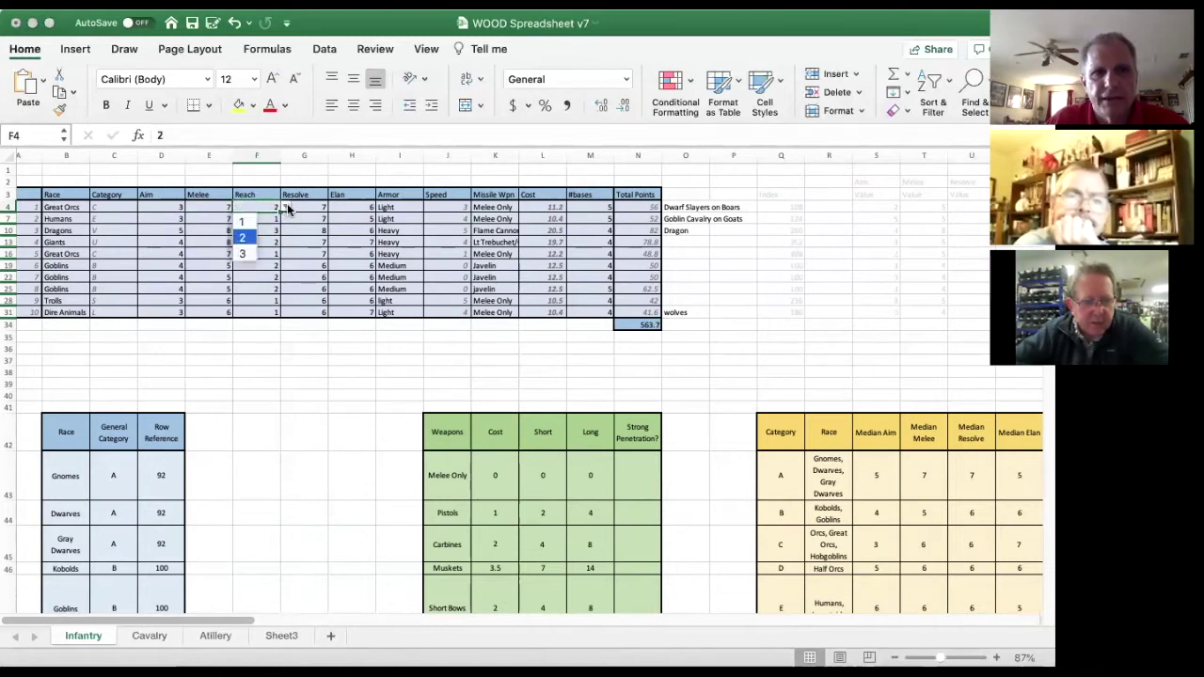
{"action": "left_click", "coordinate": [247, 243]}
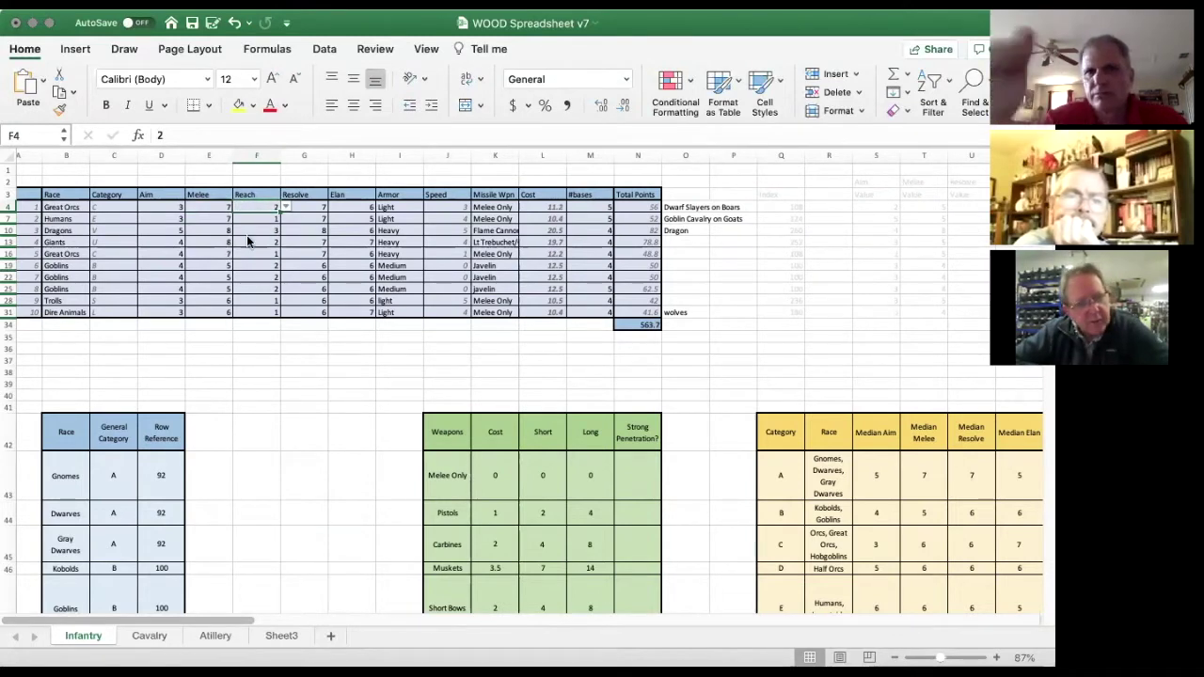
{"action": "left_click", "coordinate": [310, 207]}
{"action": "left_click", "coordinate": [333, 207]}
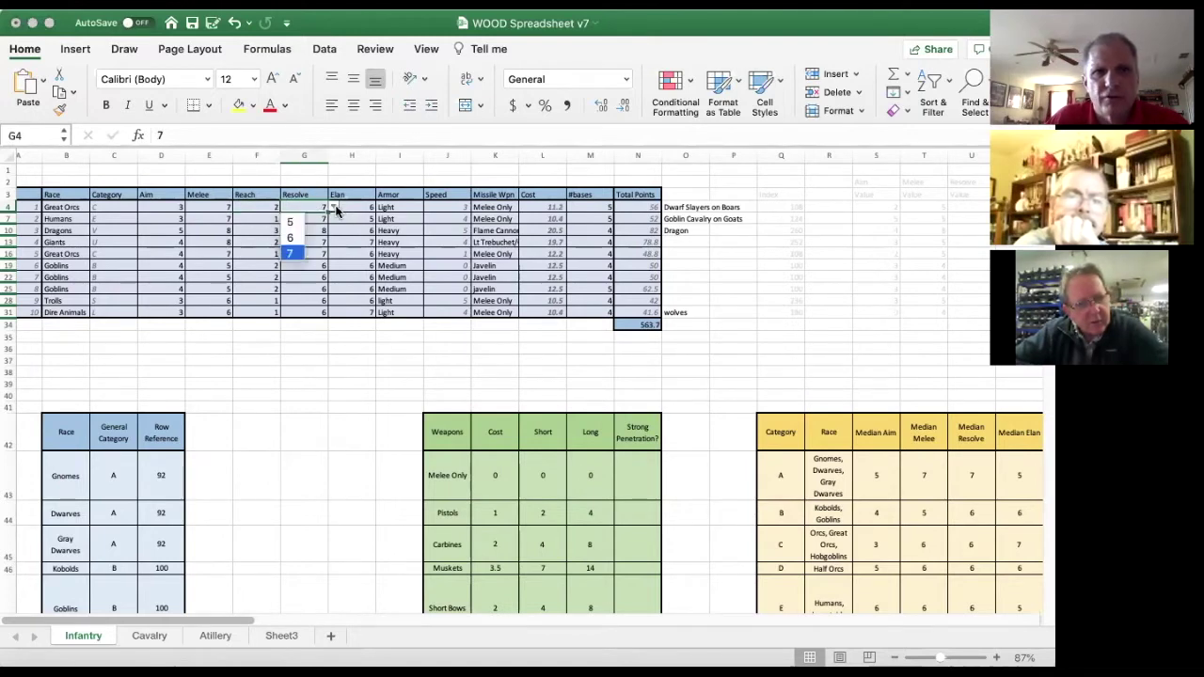
{"action": "left_click", "coordinate": [289, 237]}
{"action": "left_click", "coordinate": [367, 207]}
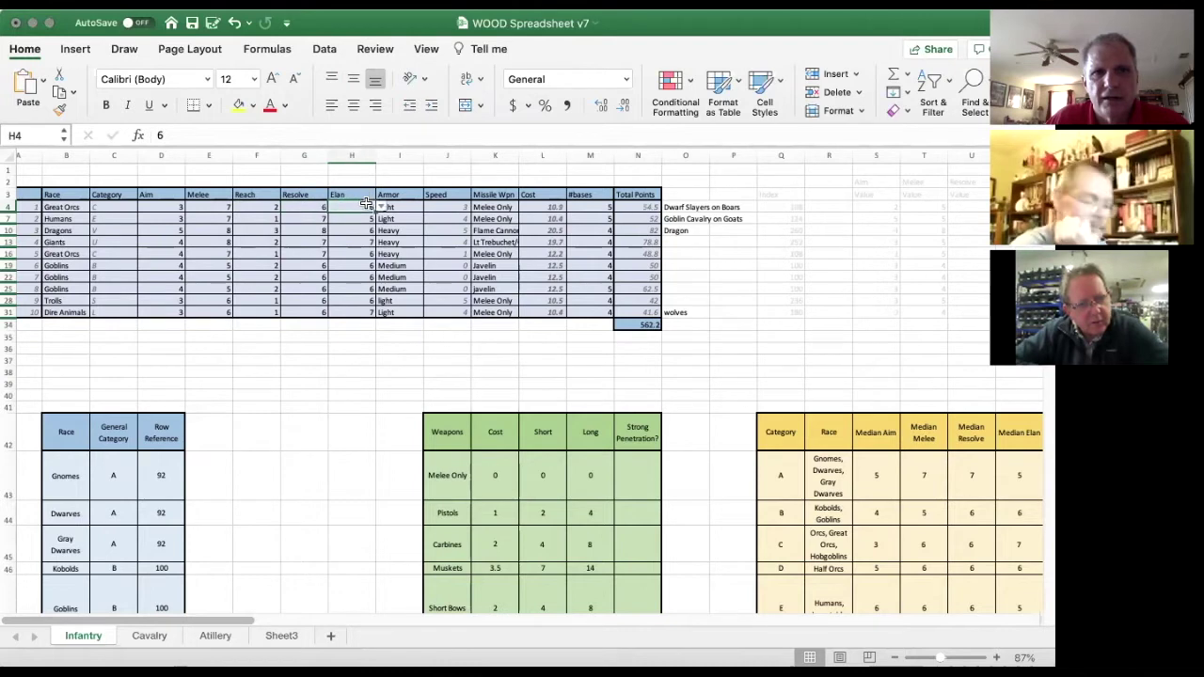
{"action": "left_click", "coordinate": [381, 208]}
{"action": "left_click", "coordinate": [338, 238]}
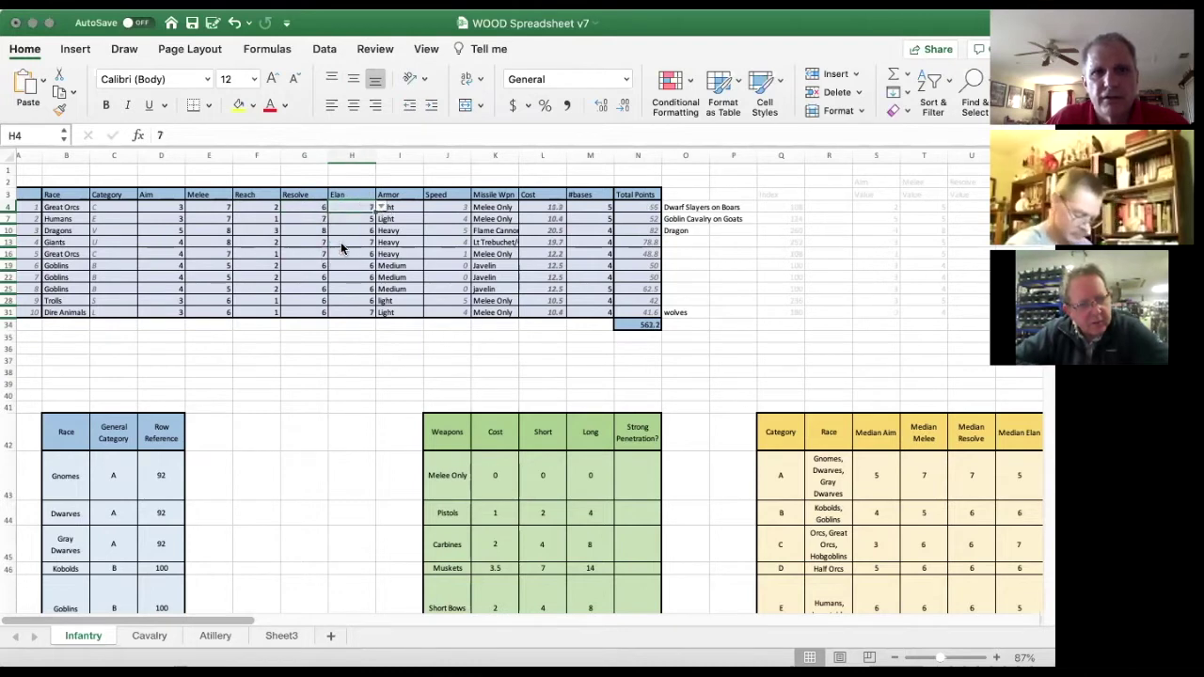
{"action": "left_click", "coordinate": [417, 208]}
{"action": "left_click", "coordinate": [429, 207]}
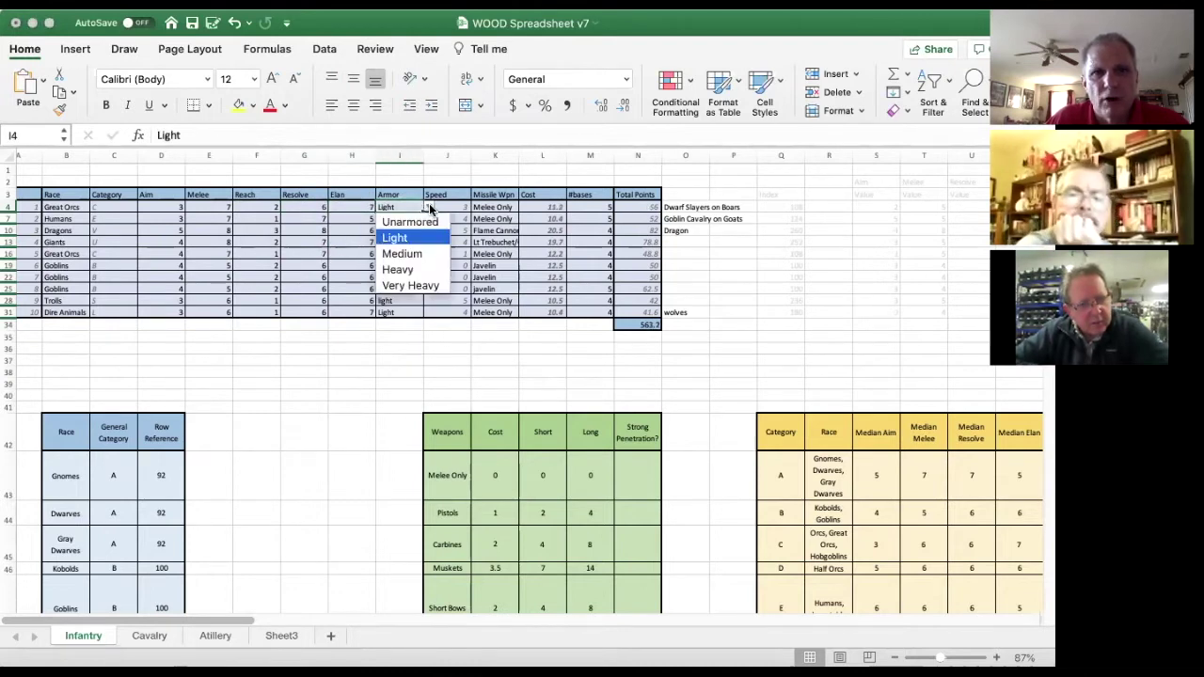
- Change the Great Orcs' armor in I4 to Medium and check J4's Speed lookup formula
{"action": "left_click", "coordinate": [421, 252]}
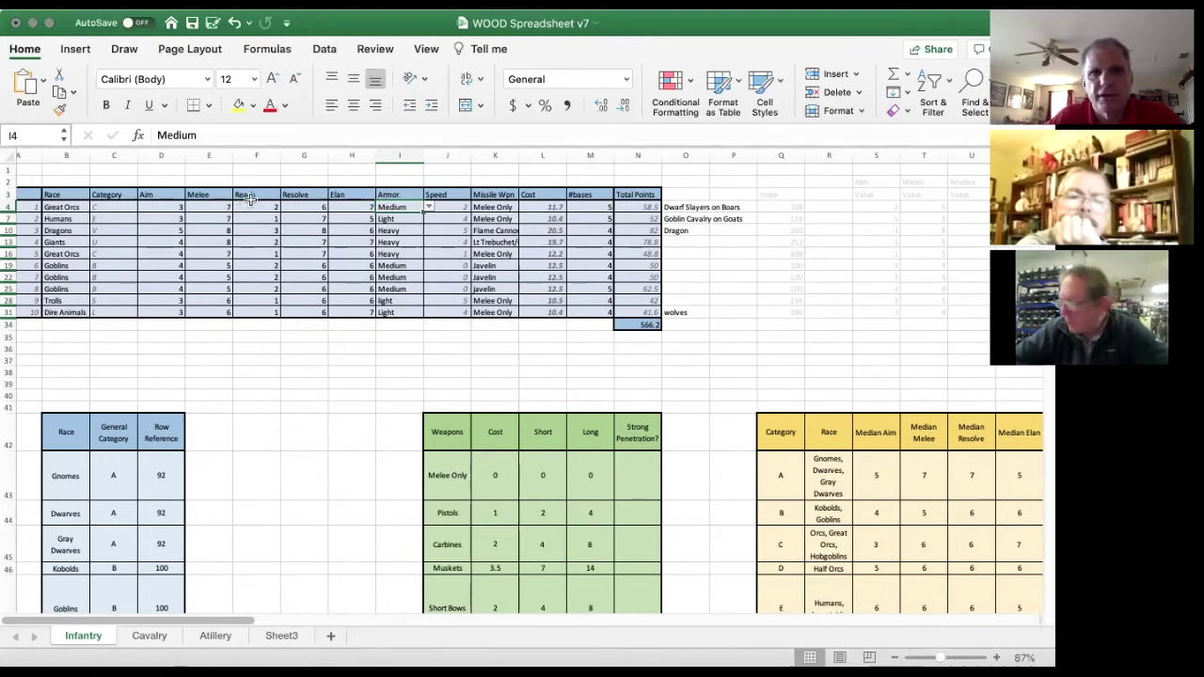
{"action": "left_click", "coordinate": [462, 207]}
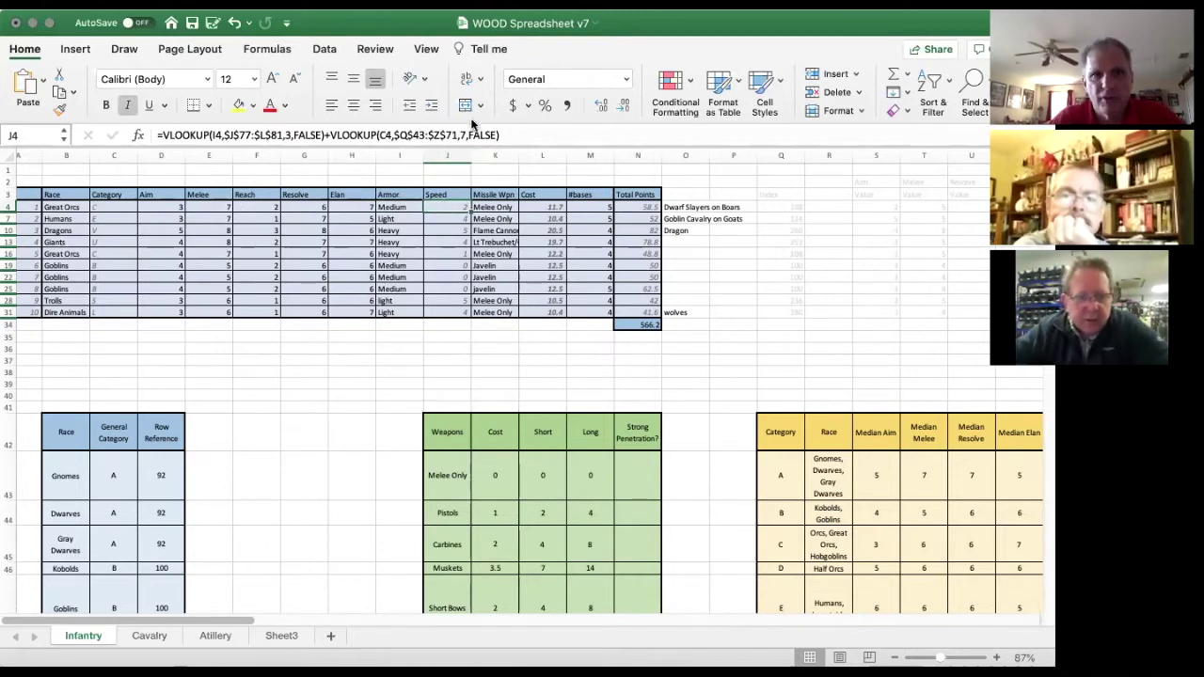
{"action": "left_click", "coordinate": [488, 207]}
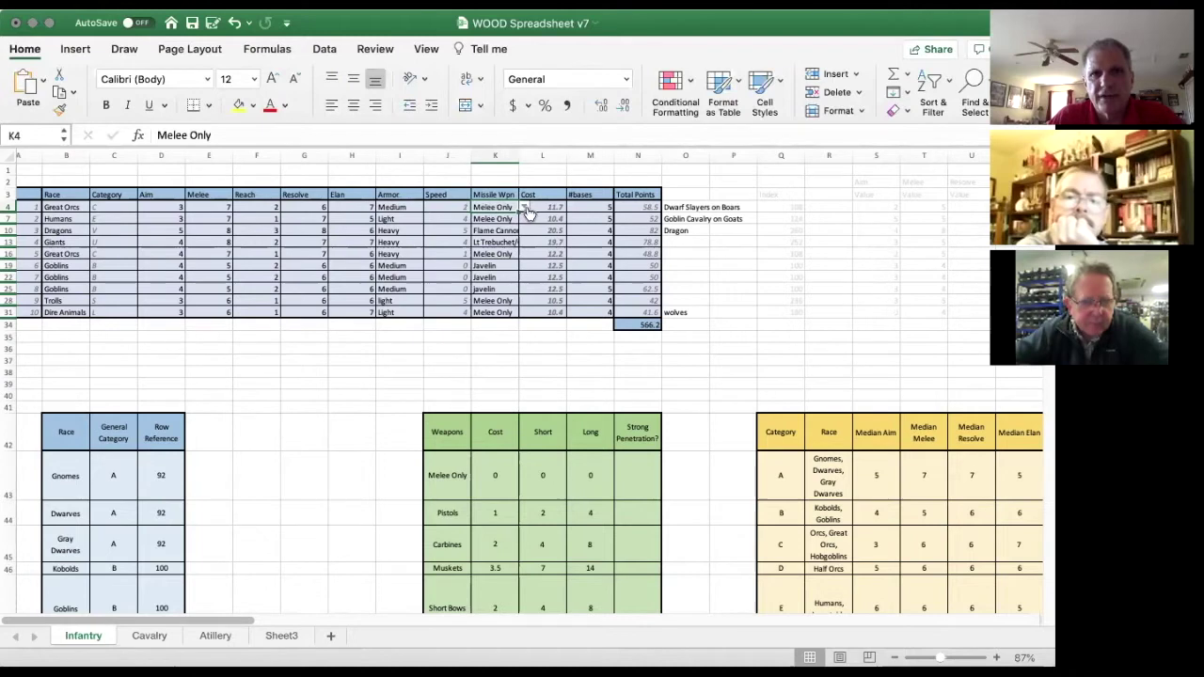
- Give the Great Orcs a Staff Sling in K4, review L4–N4 formulas, and delete the O4 note
{"action": "left_click", "coordinate": [524, 208]}
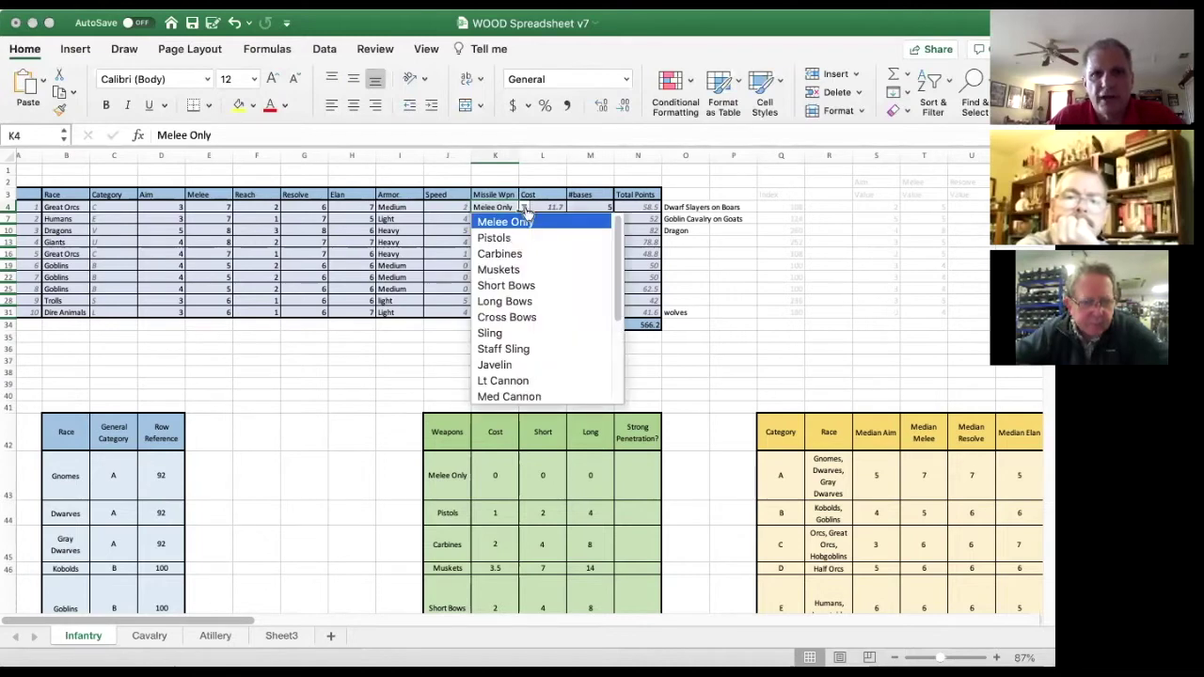
{"action": "left_click", "coordinate": [500, 351]}
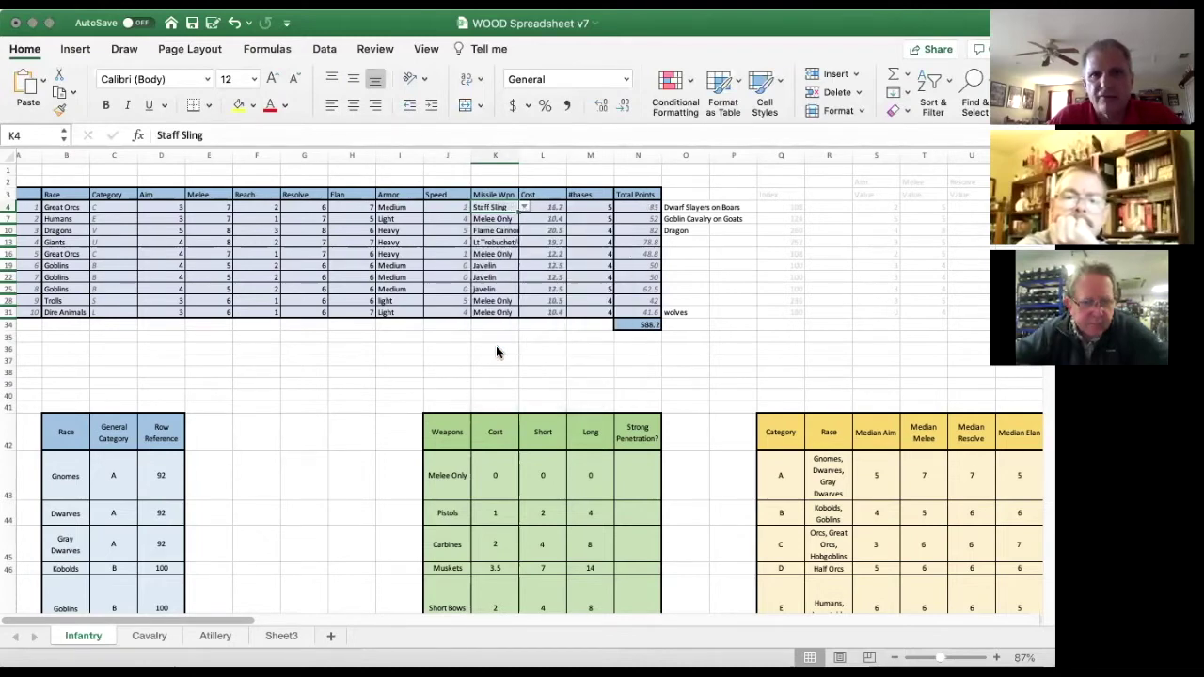
{"action": "left_click", "coordinate": [552, 206]}
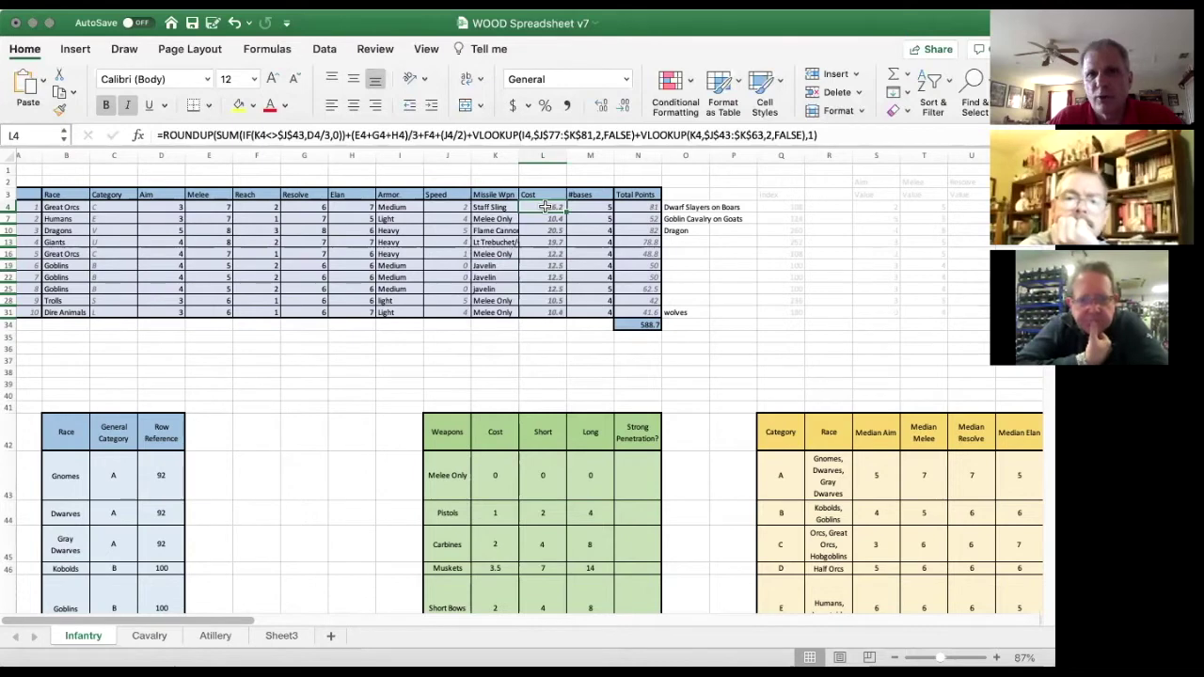
{"action": "left_click", "coordinate": [593, 207]}
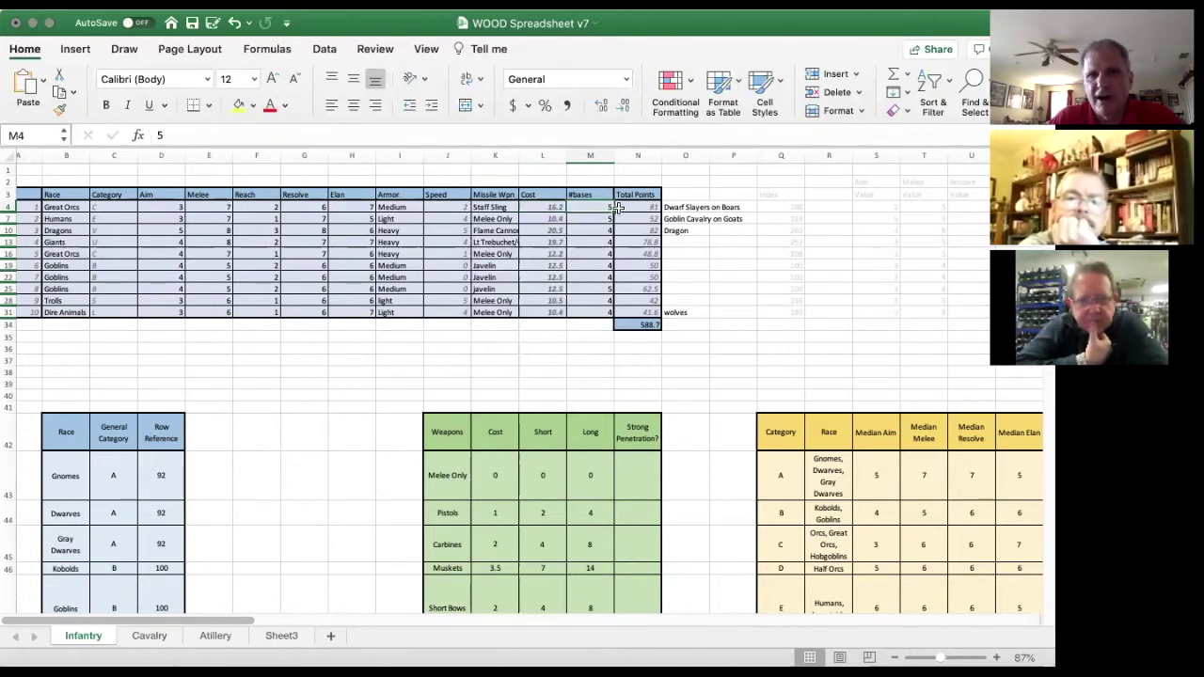
{"action": "left_click", "coordinate": [642, 205]}
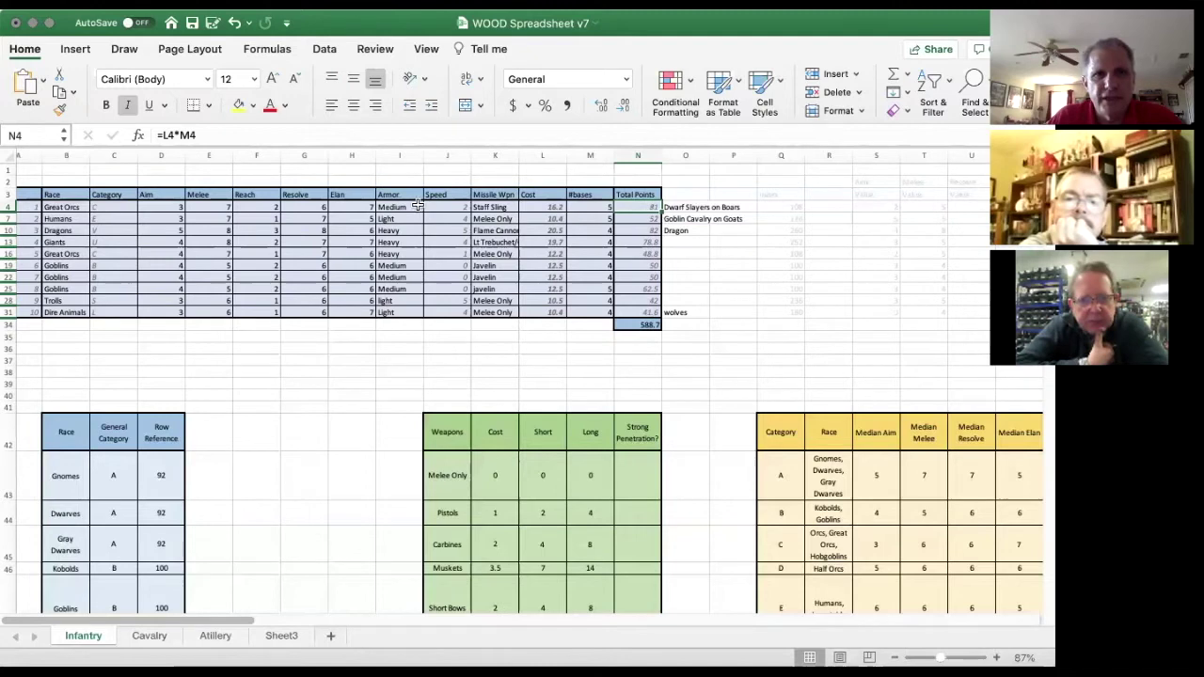
{"action": "left_click", "coordinate": [673, 205]}
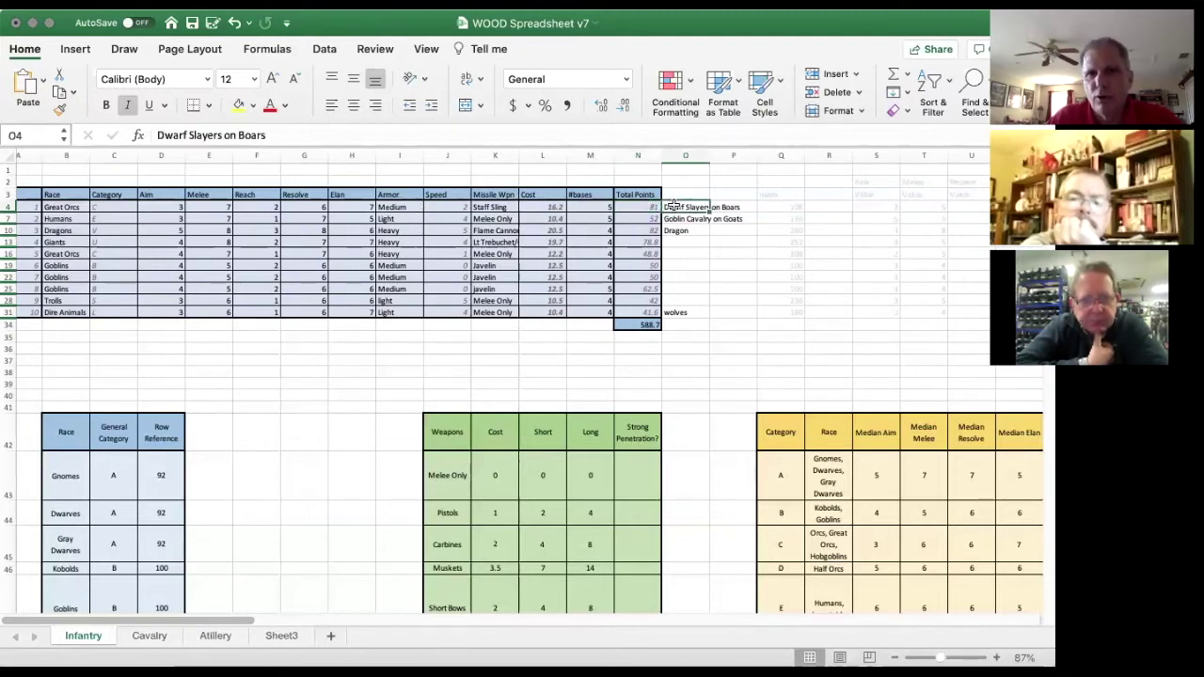
{"action": "key", "text": "Delete"}
- Delete the Goblin Cavalry on Goats, Dragon and wolves notes in O7, O10 and O31, checking N34's SUM
{"action": "left_click", "coordinate": [666, 219]}
{"action": "key", "text": "Delete"}
{"action": "left_click", "coordinate": [670, 231]}
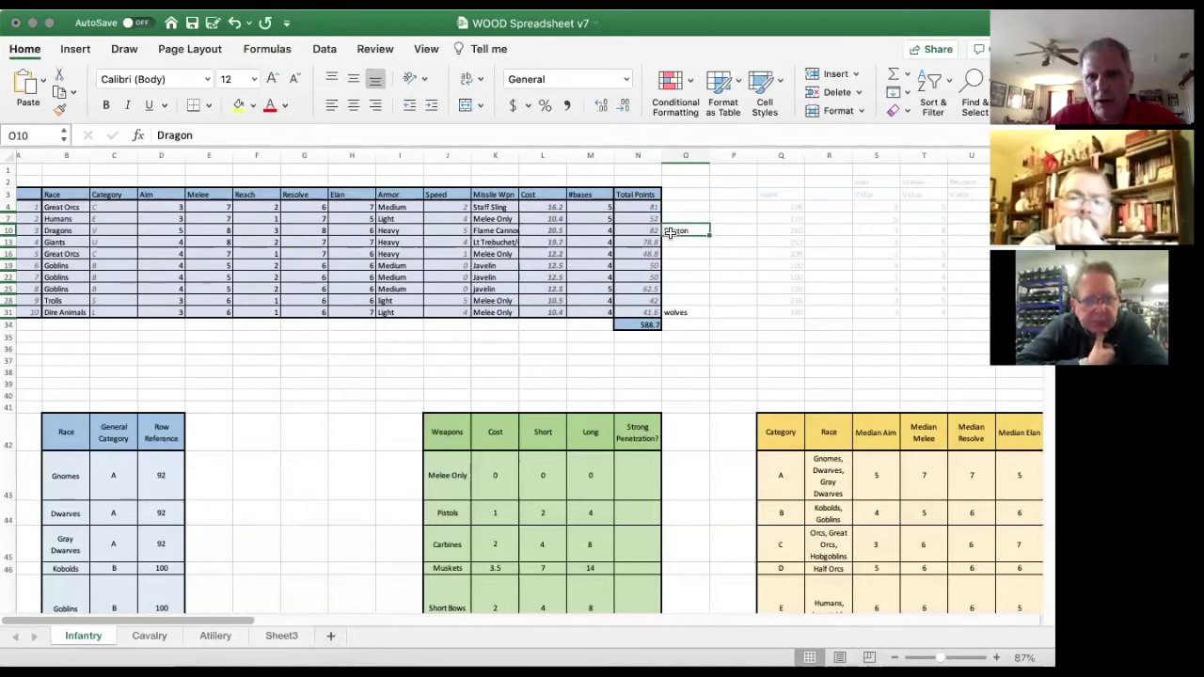
{"action": "key", "text": "Delete"}
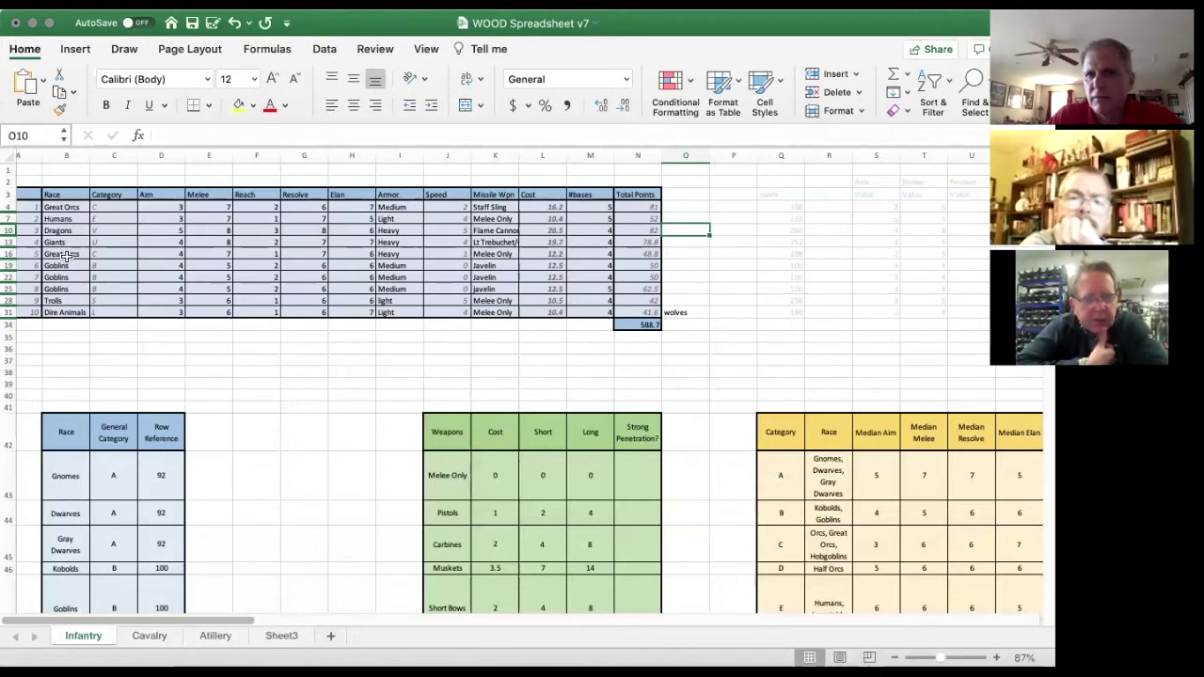
{"action": "left_click", "coordinate": [648, 325]}
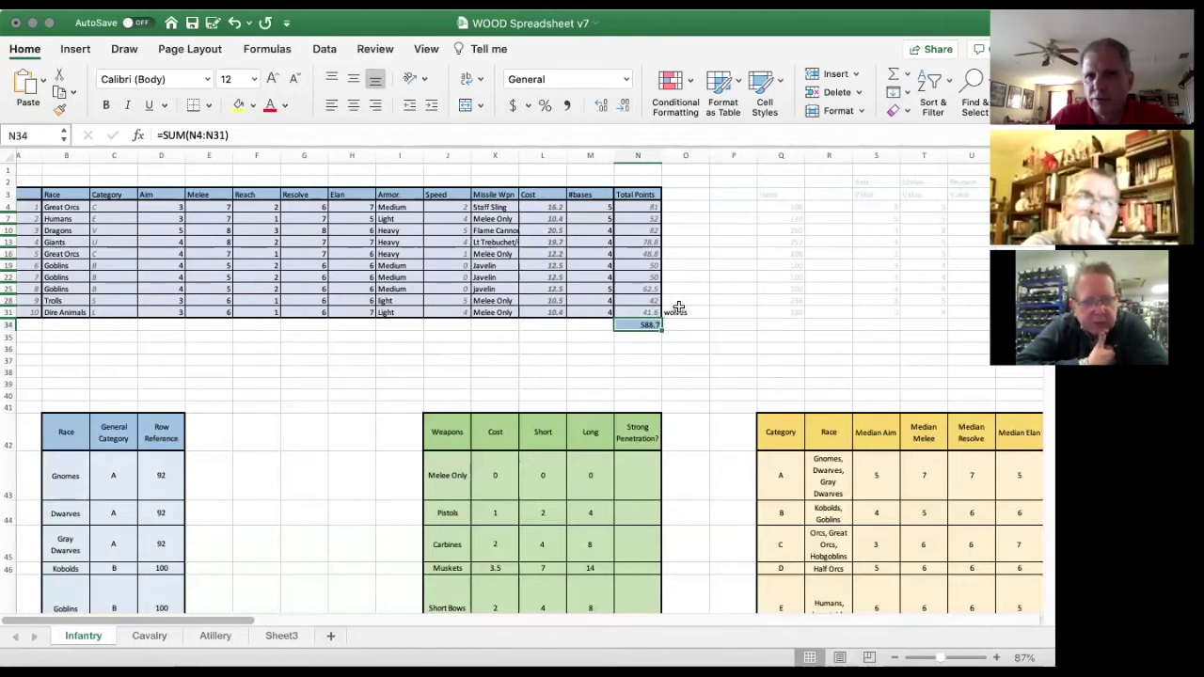
{"action": "left_click", "coordinate": [678, 311]}
{"action": "key", "text": "Delete"}
{"action": "left_click", "coordinate": [682, 266]}
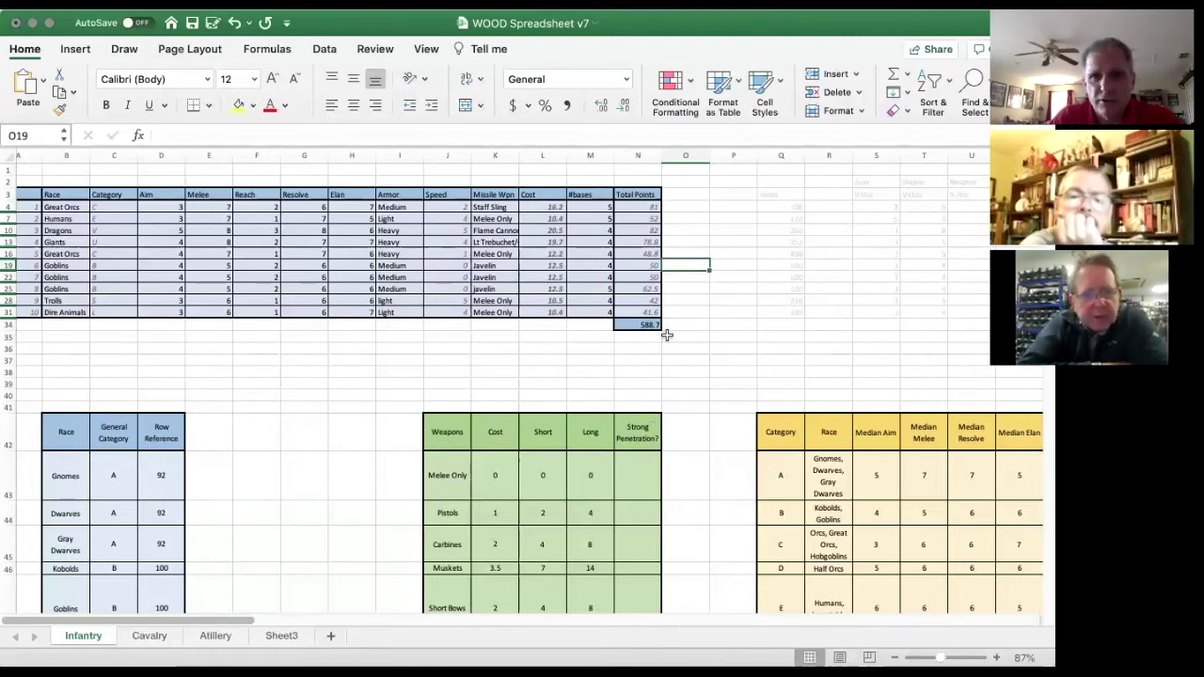
- Change the second unit's race from Humans to Gnomes and set its Aim to 6
{"action": "left_click", "coordinate": [63, 218]}
{"action": "left_click", "coordinate": [94, 218]}
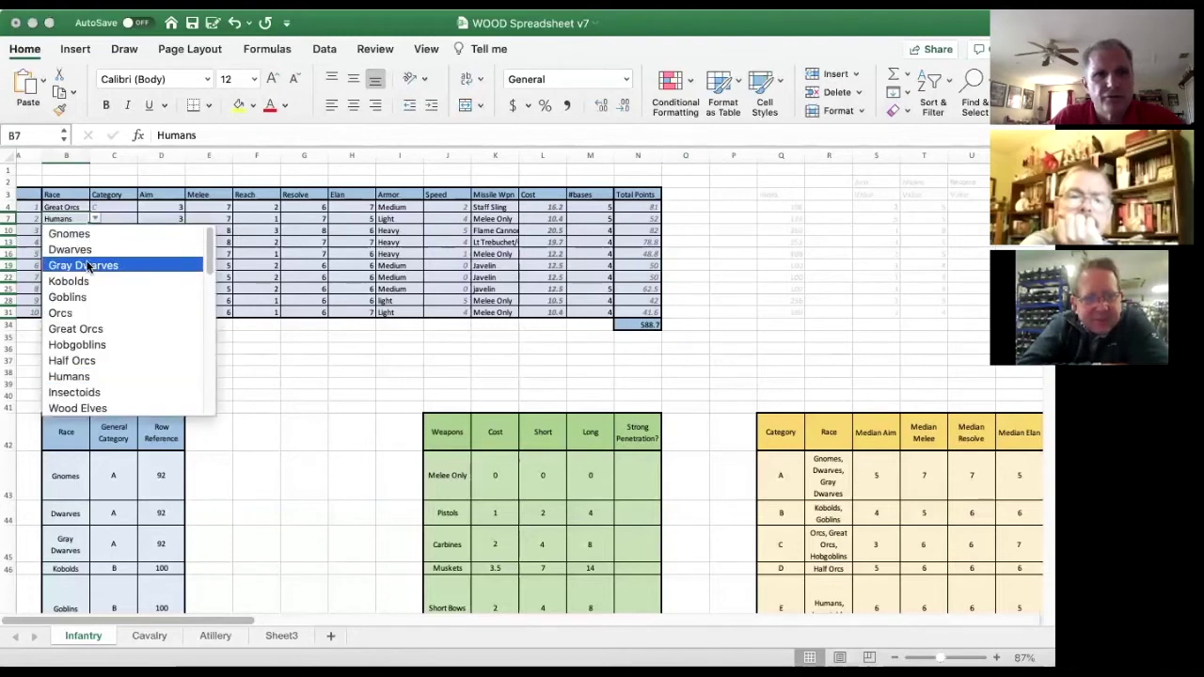
{"action": "left_click", "coordinate": [83, 239]}
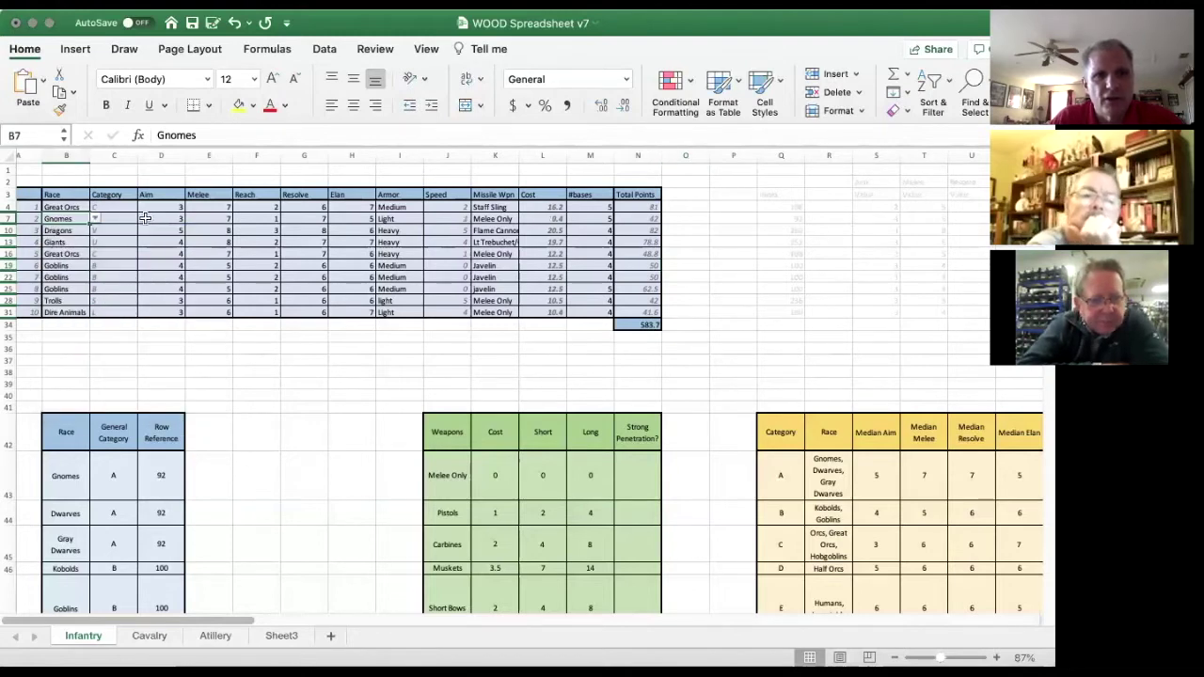
{"action": "left_click", "coordinate": [163, 216]}
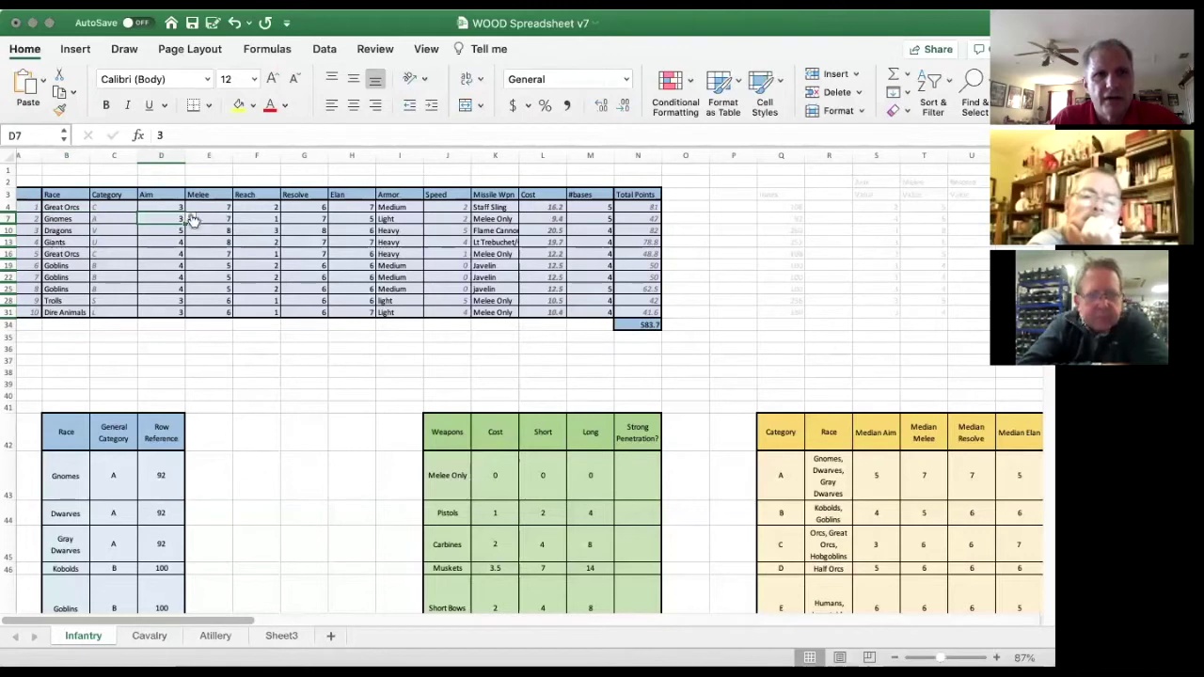
{"action": "left_click", "coordinate": [190, 218]}
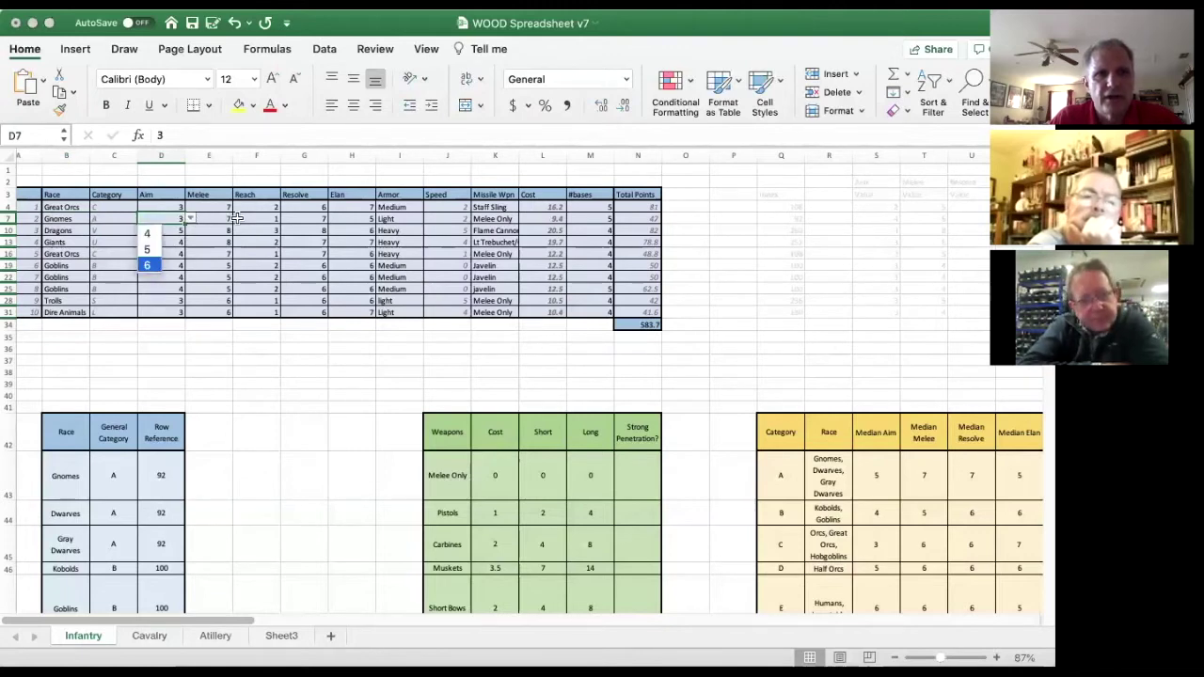
{"action": "left_click", "coordinate": [148, 267]}
- Give the Gnomes Melee 5, Resolve 5 and Elan 6, bringing the army total to 578.7
{"action": "left_click", "coordinate": [223, 218]}
{"action": "left_click", "coordinate": [238, 220]}
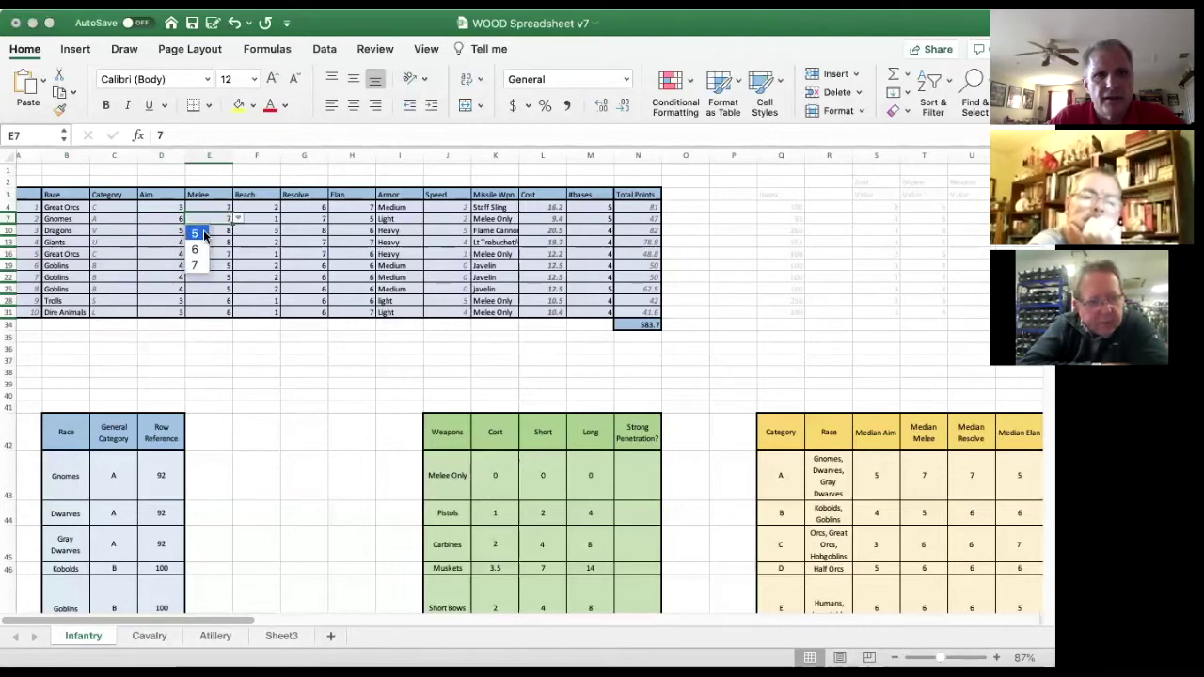
{"action": "left_click", "coordinate": [198, 234]}
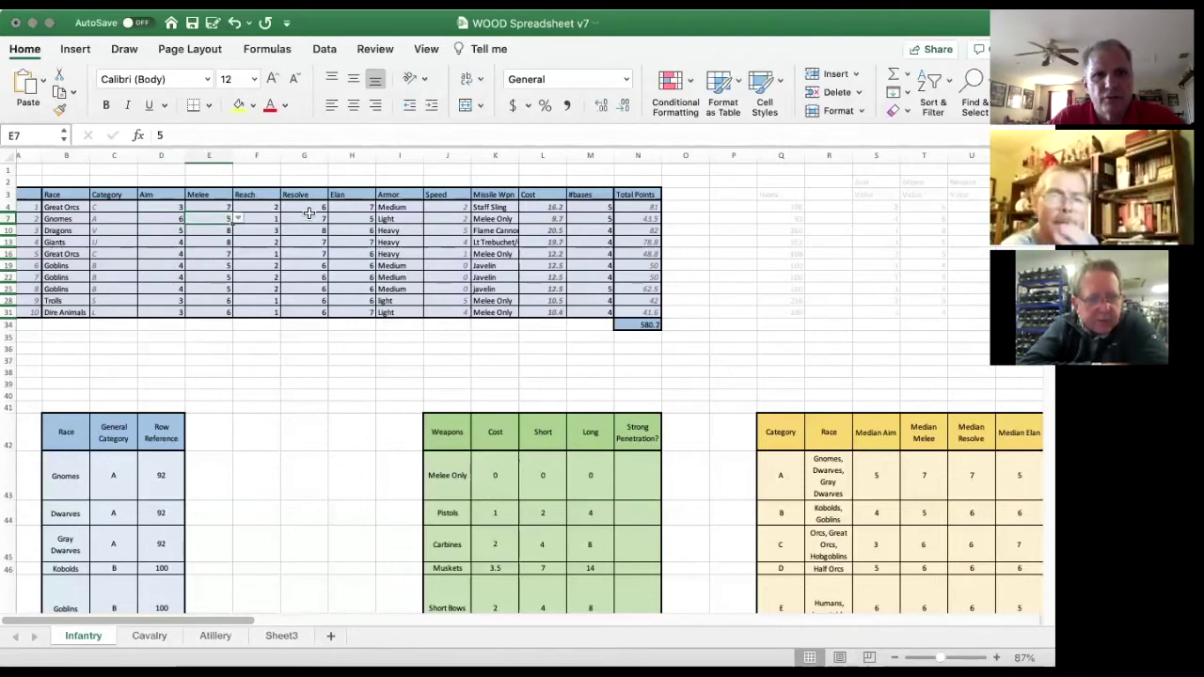
{"action": "left_click", "coordinate": [309, 215]}
{"action": "left_click", "coordinate": [334, 218]}
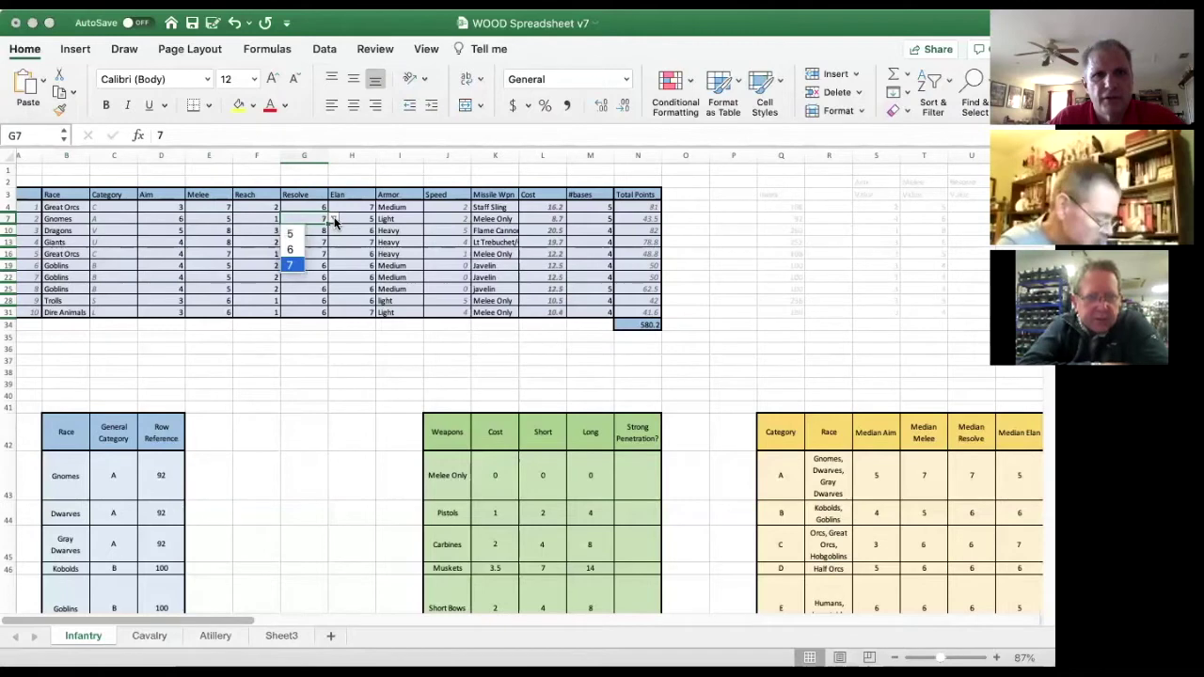
{"action": "left_click", "coordinate": [294, 233]}
{"action": "left_click", "coordinate": [369, 218]}
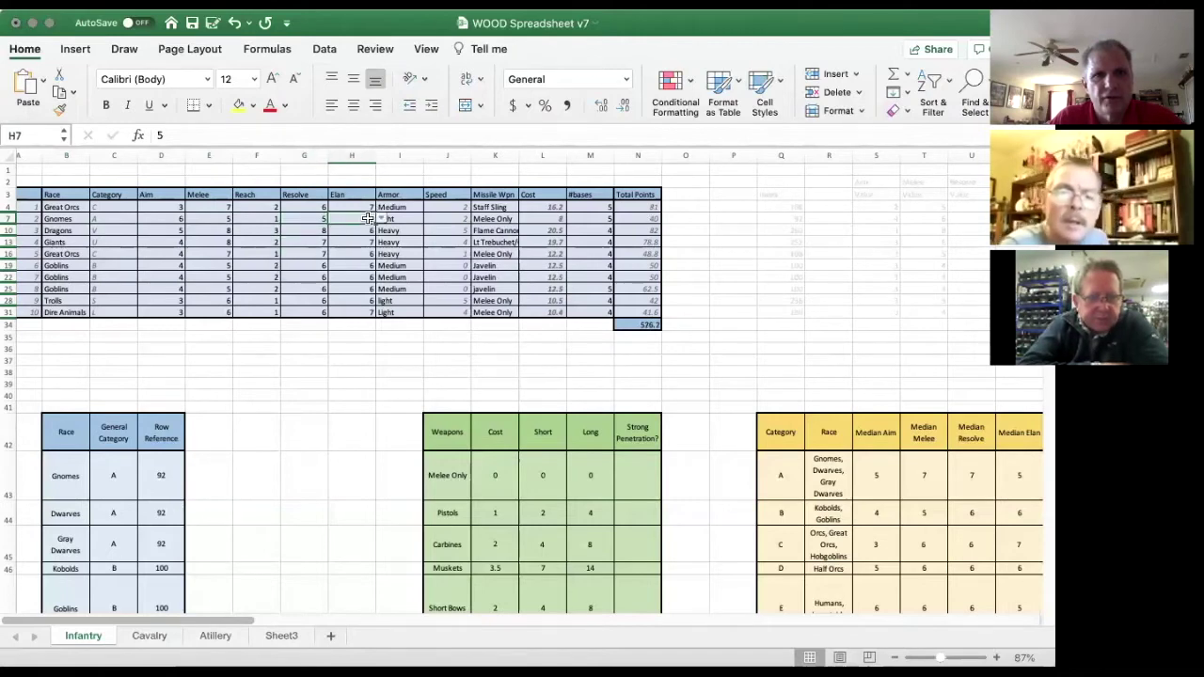
{"action": "left_click", "coordinate": [383, 220]}
{"action": "left_click", "coordinate": [343, 243]}
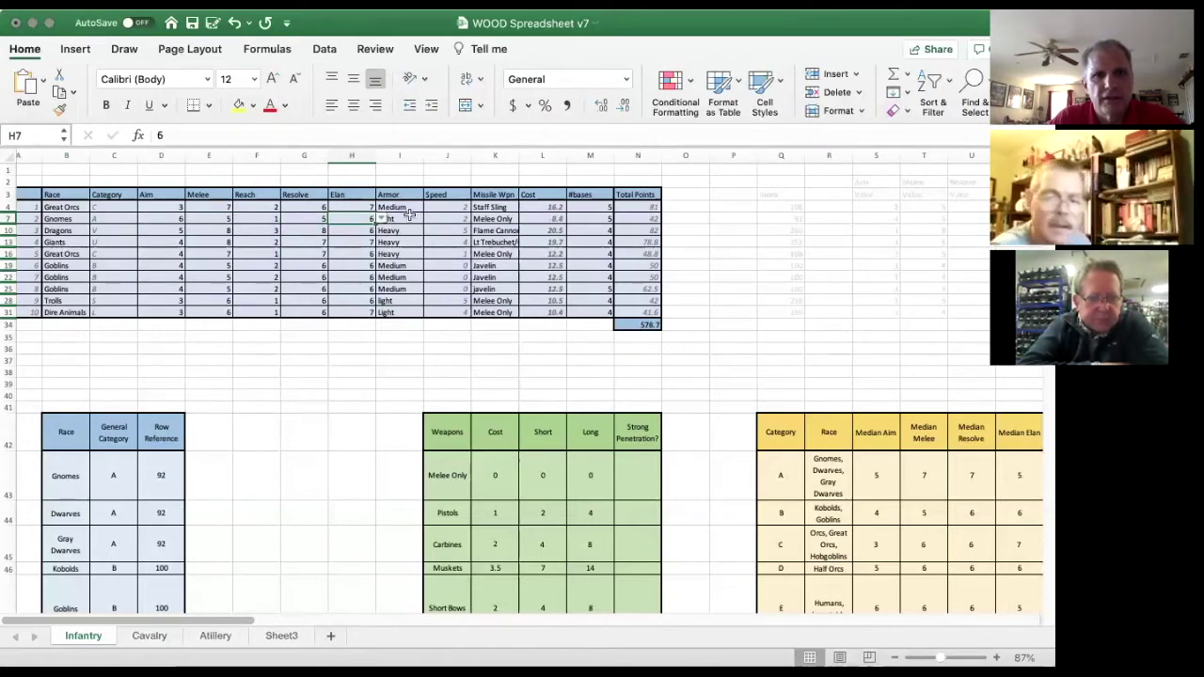
{"action": "left_click", "coordinate": [412, 215]}
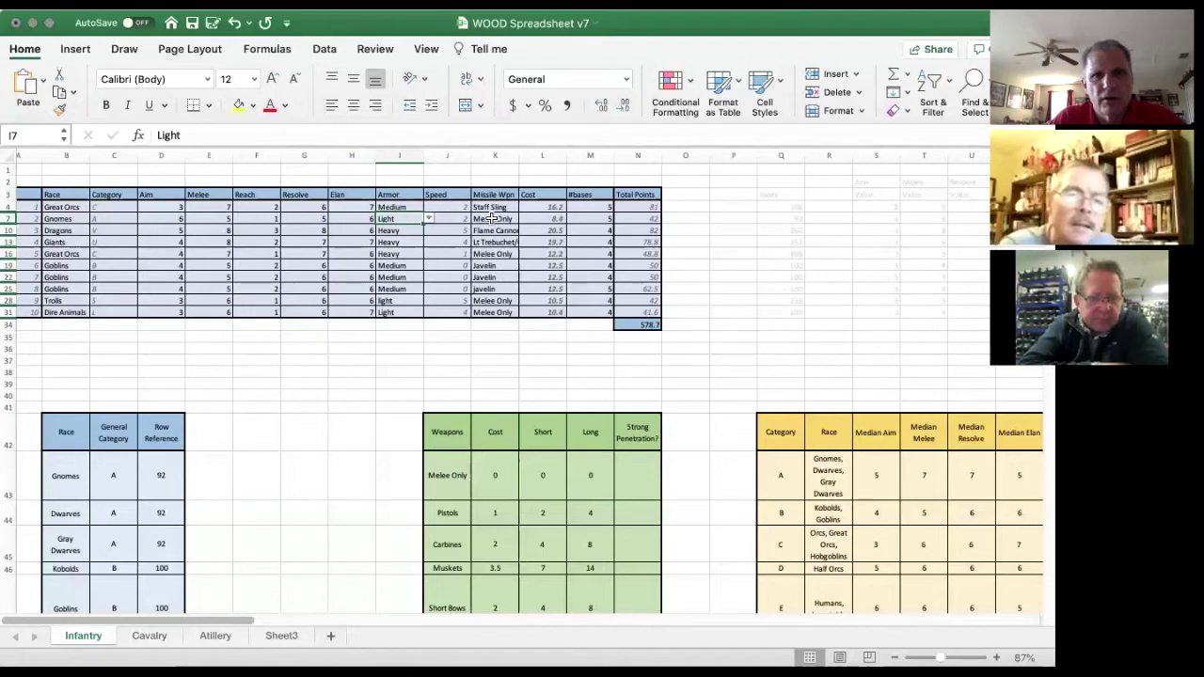
{"action": "left_click", "coordinate": [600, 208]}
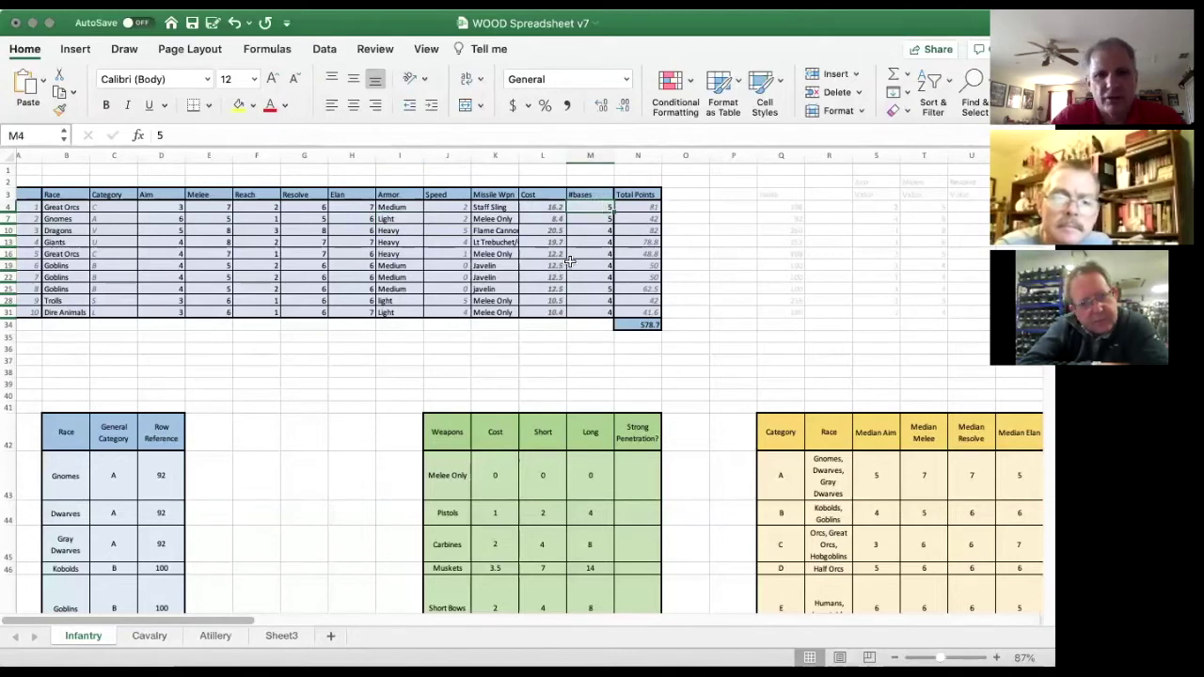
- Enter 4 as the Great Orcs base count in M4, lowering the army total to 562.5
{"action": "type", "text": "4"}
{"action": "key", "text": "Return"}
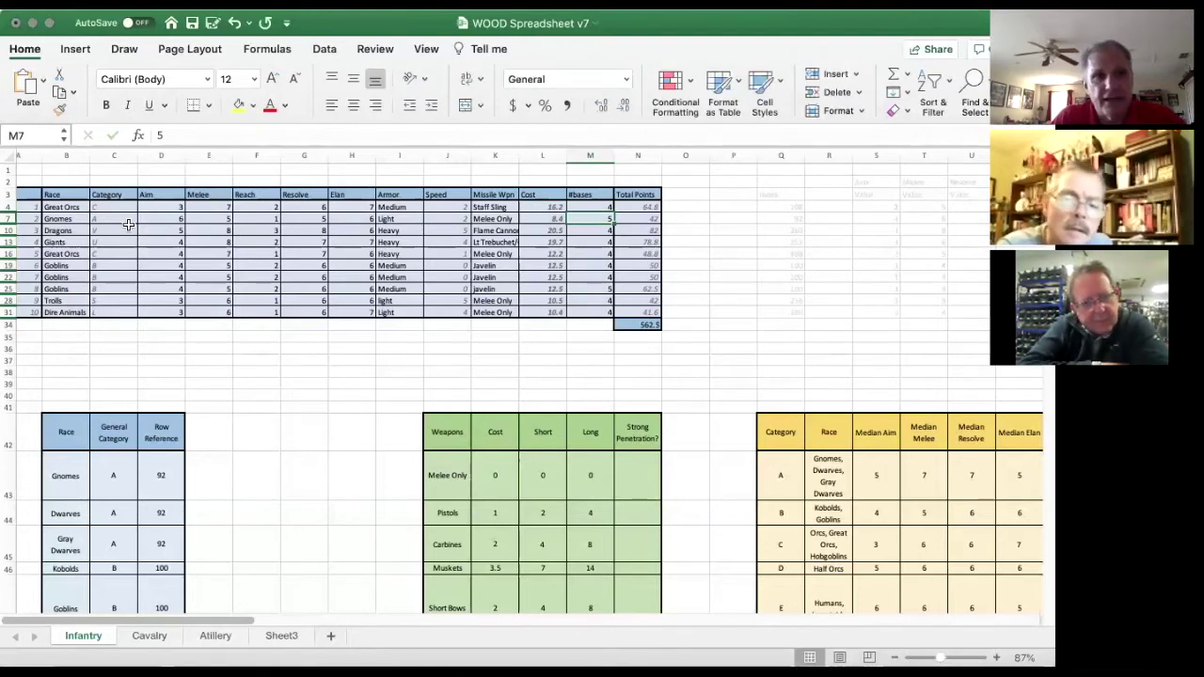
{"action": "left_click", "coordinate": [73, 312]}
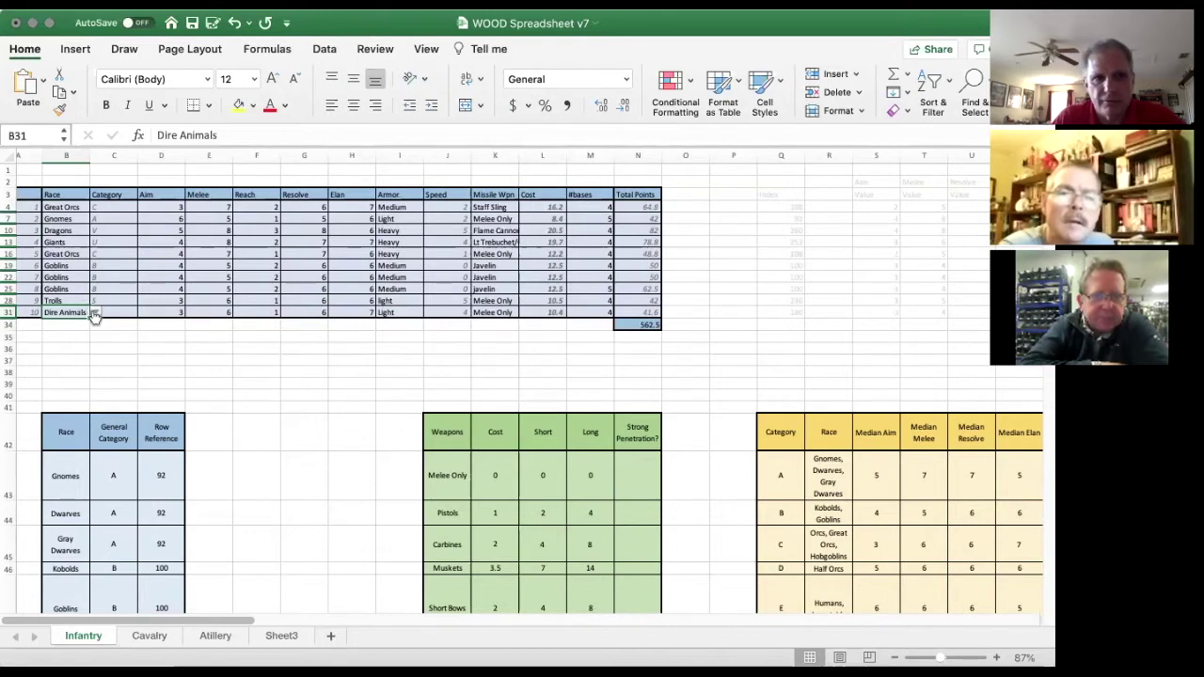
- Choose Aim 0 for the Dire Animals unit in D31, leaving its race unchanged
{"action": "left_click", "coordinate": [157, 311]}
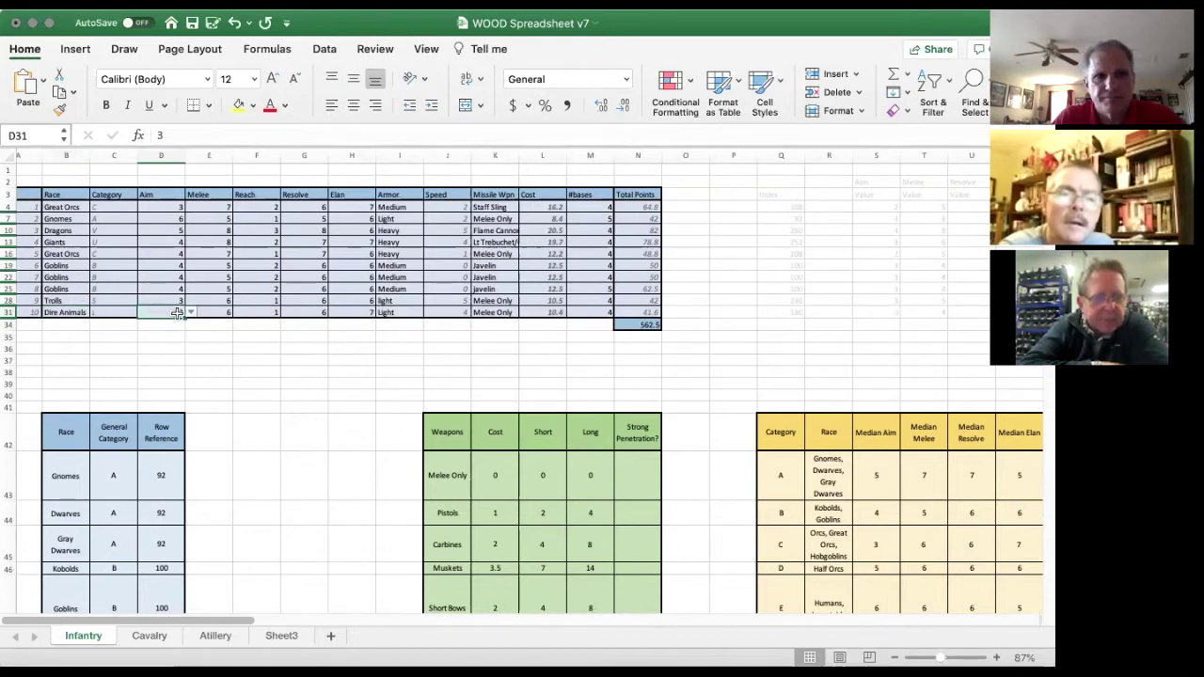
{"action": "left_click", "coordinate": [69, 311]}
{"action": "left_click", "coordinate": [95, 312]}
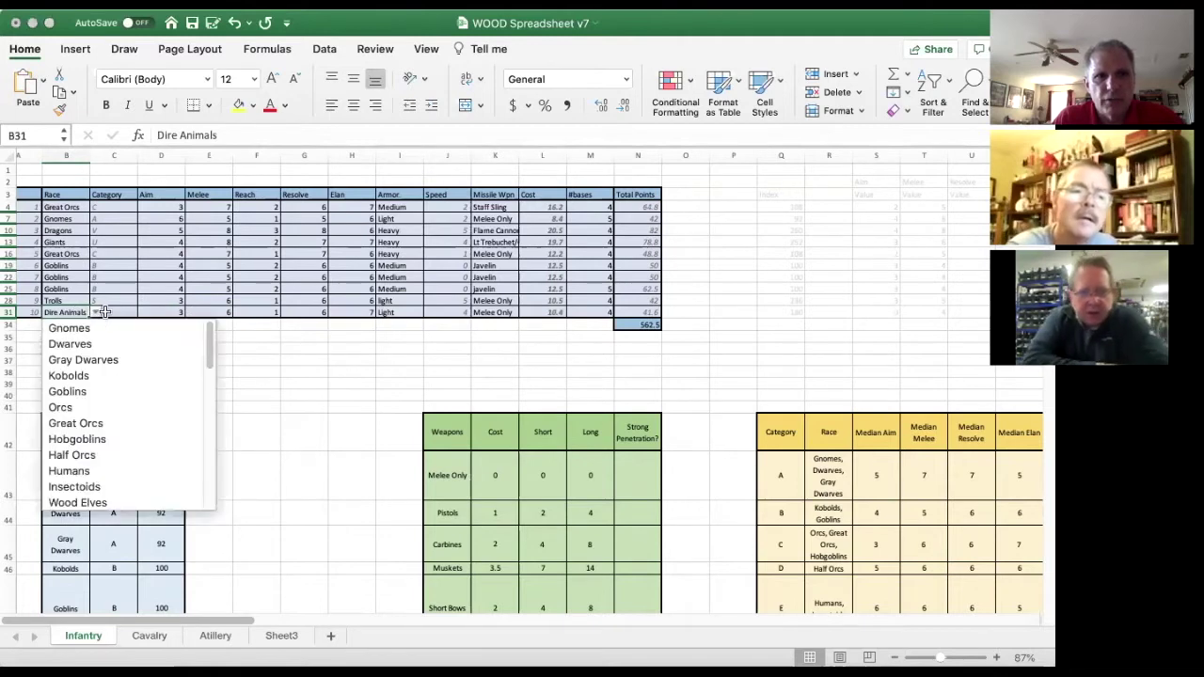
{"action": "key", "text": "Escape"}
{"action": "left_click", "coordinate": [179, 311]}
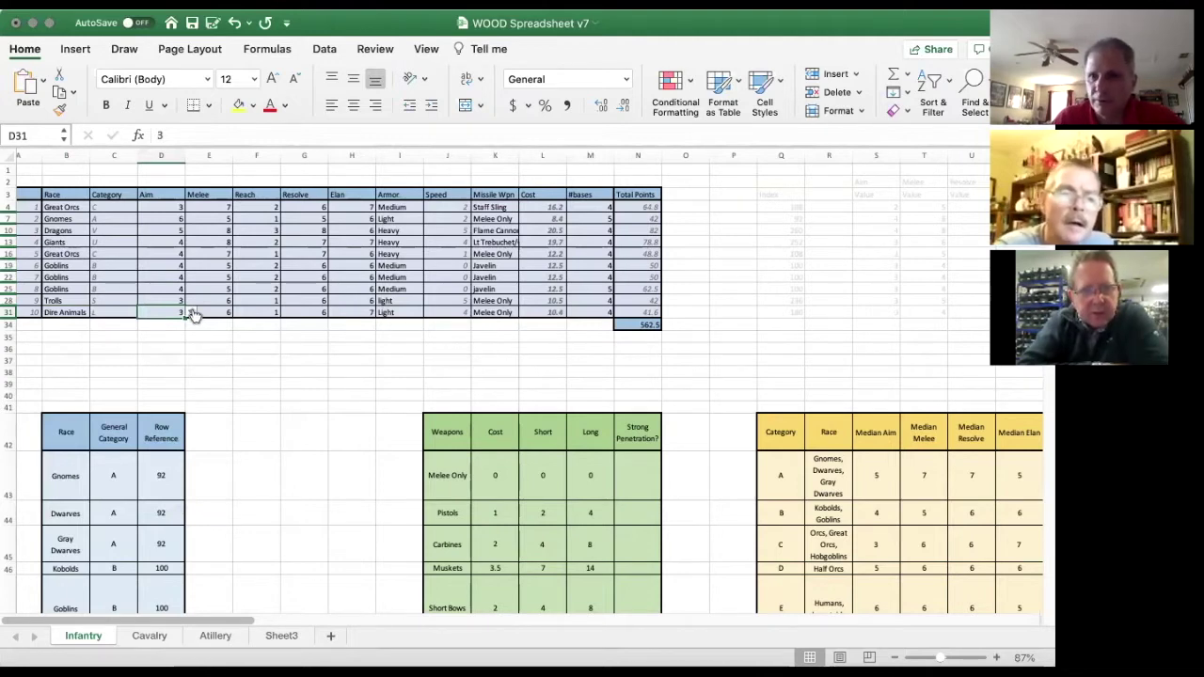
{"action": "left_click", "coordinate": [191, 313]}
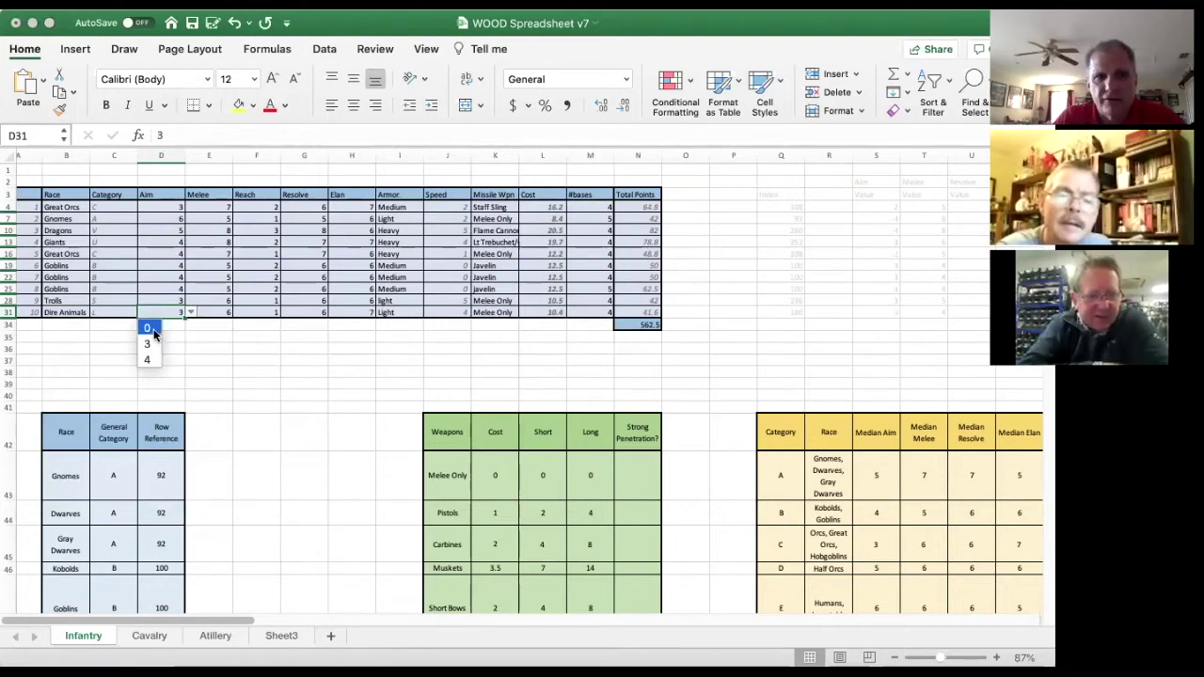
{"action": "left_click", "coordinate": [154, 329]}
{"action": "left_click", "coordinate": [213, 354]}
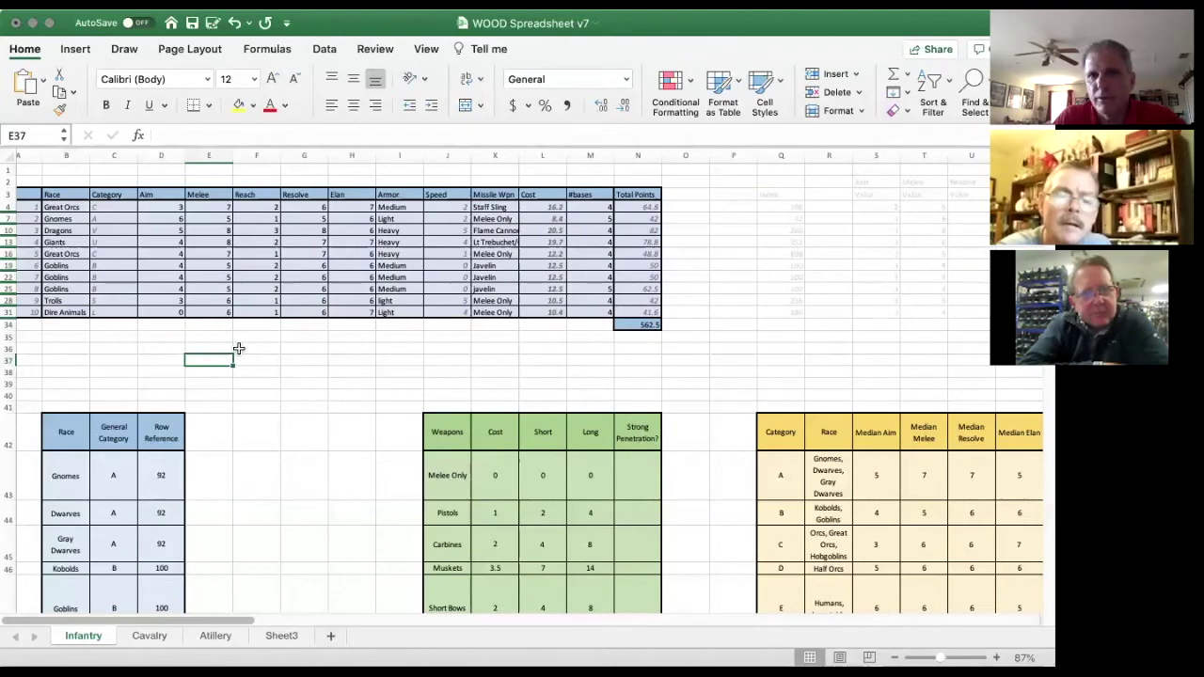
{"action": "scroll", "coordinate": [322, 449], "scroll_direction": "down", "scroll_amount": 5}
{"action": "scroll", "coordinate": [323, 449], "scroll_direction": "up", "scroll_amount": 3}
{"action": "scroll", "coordinate": [323, 449], "scroll_direction": "right", "scroll_amount": 1}
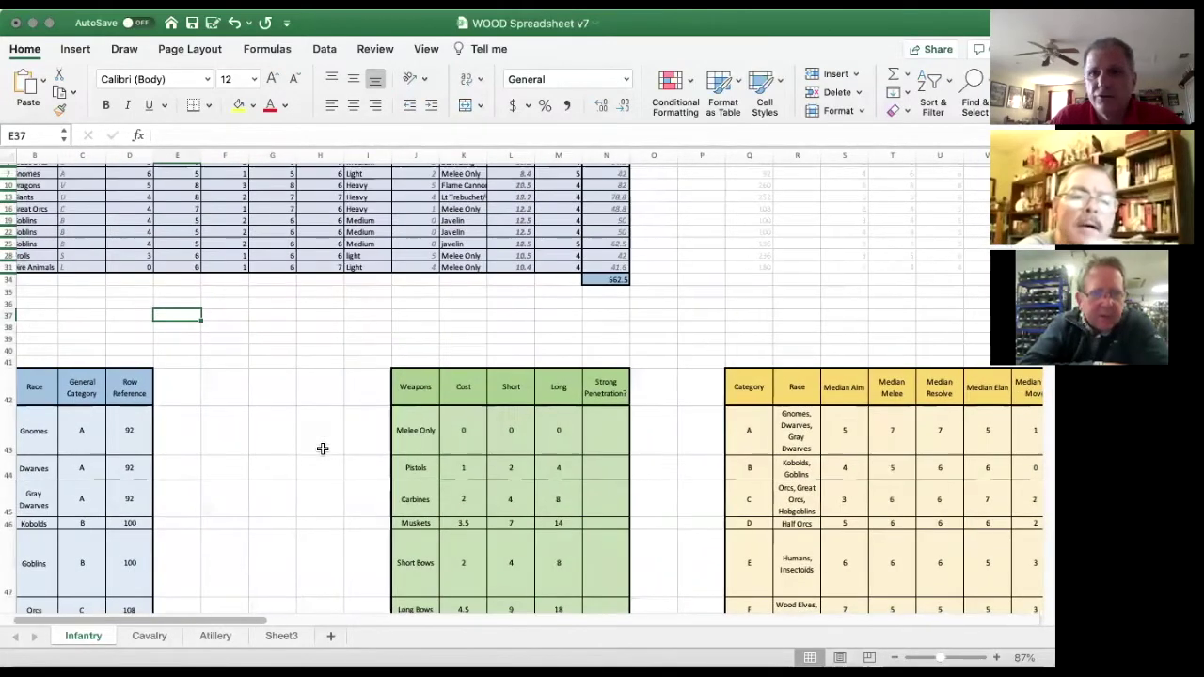
{"action": "scroll", "coordinate": [323, 448], "scroll_direction": "down", "scroll_amount": 3}
{"action": "scroll", "coordinate": [323, 449], "scroll_direction": "down", "scroll_amount": 2}
{"action": "scroll", "coordinate": [323, 449], "scroll_direction": "left", "scroll_amount": 1}
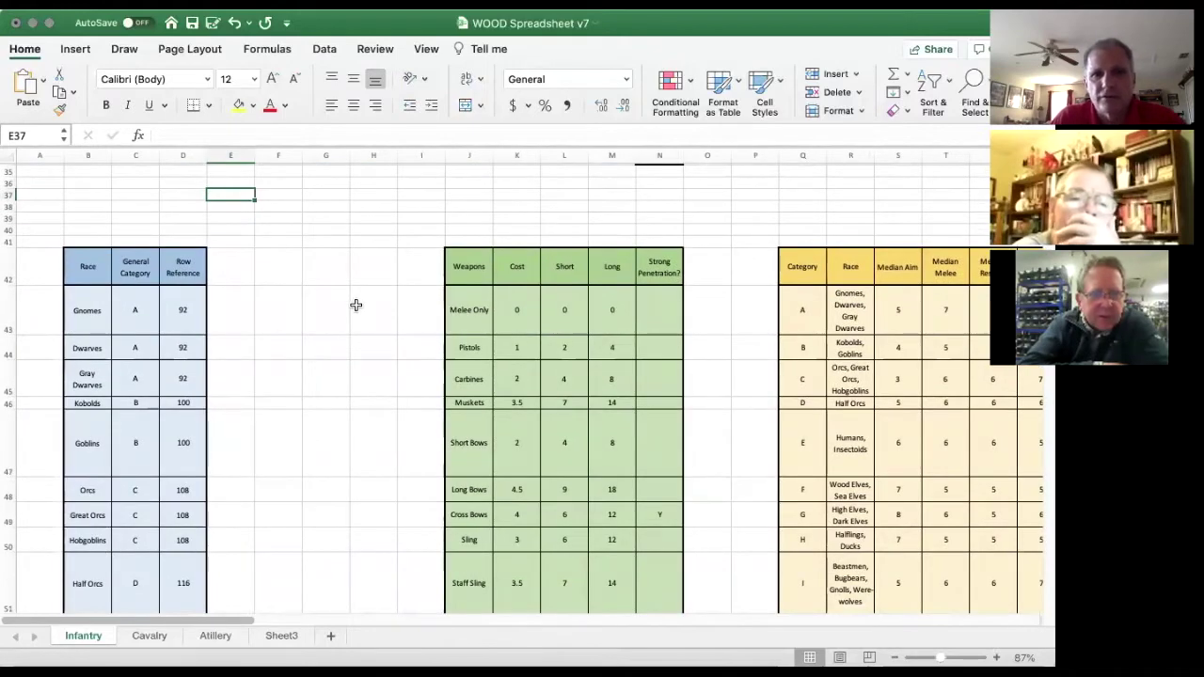
{"action": "scroll", "coordinate": [356, 304], "scroll_direction": "up", "scroll_amount": 5}
{"action": "scroll", "coordinate": [329, 291], "scroll_direction": "right", "scroll_amount": 1}
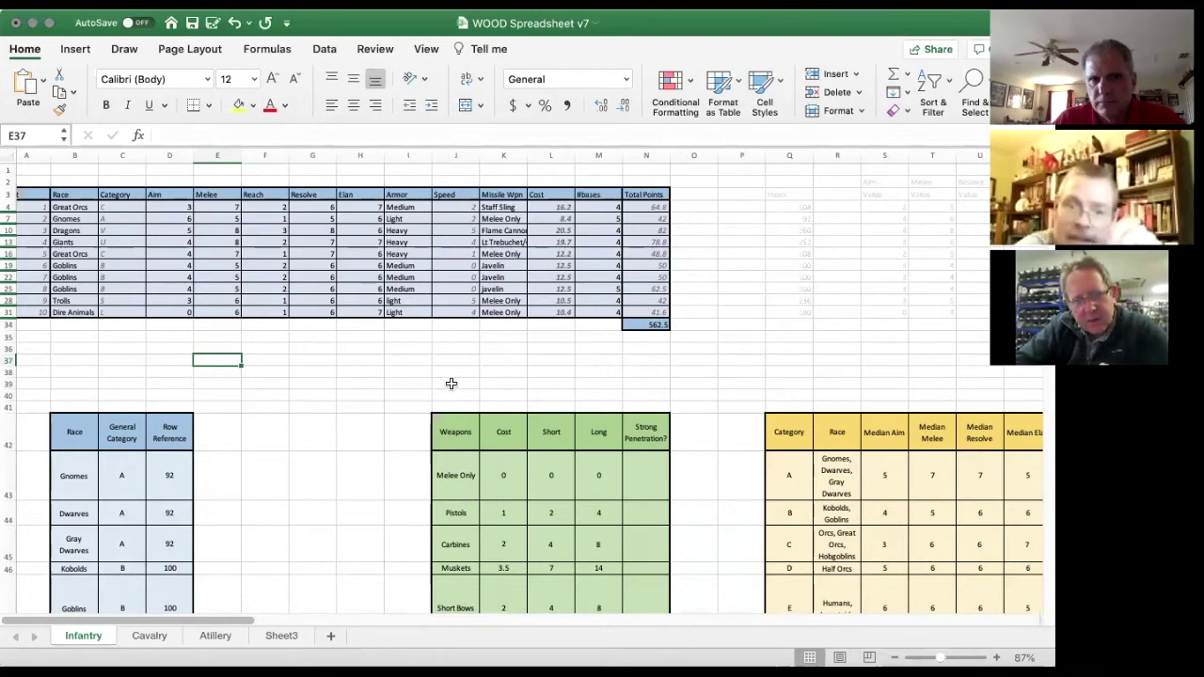
- Scroll the Infantry sheet down to rows 67–94, showing the race list's end and Armor costs
{"action": "scroll", "coordinate": [450, 383], "scroll_direction": "down", "scroll_amount": 10}
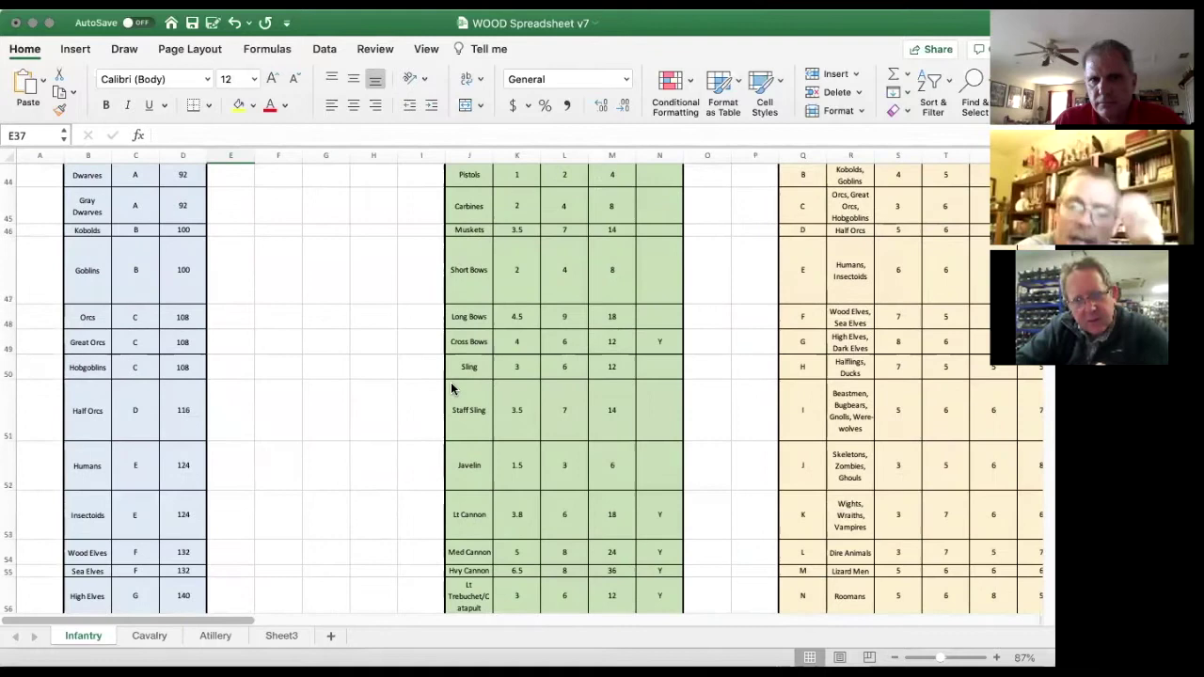
{"action": "scroll", "coordinate": [452, 388], "scroll_direction": "down", "scroll_amount": 3}
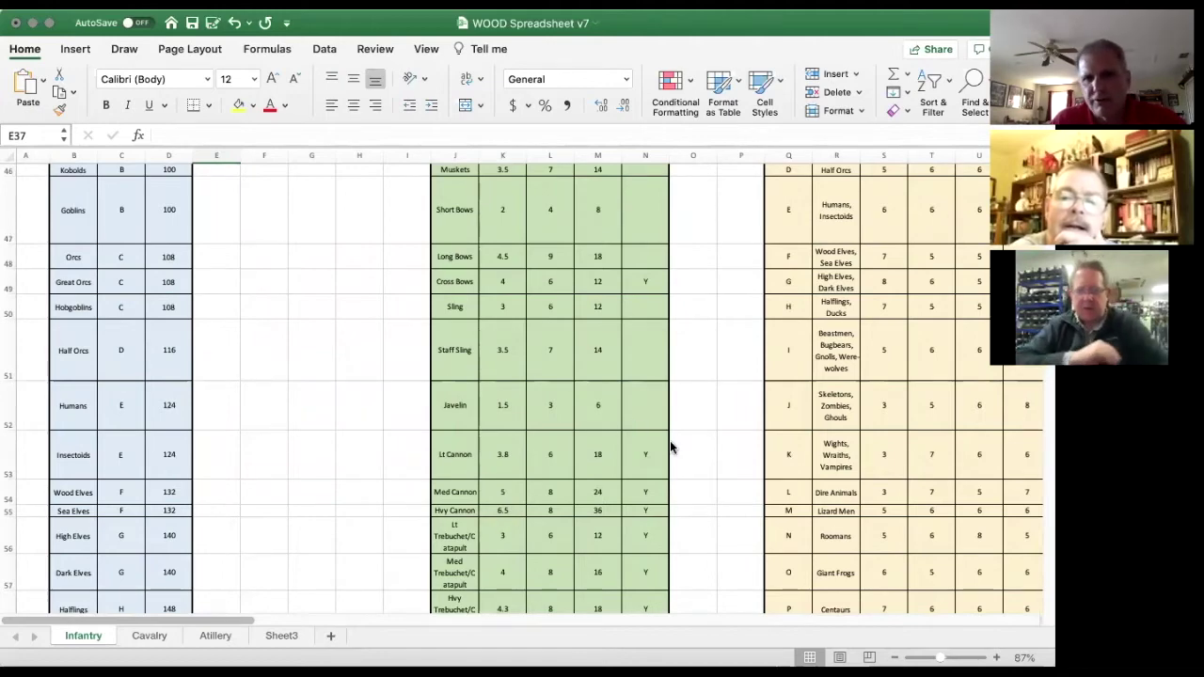
{"action": "scroll", "coordinate": [696, 449], "scroll_direction": "down", "scroll_amount": 3}
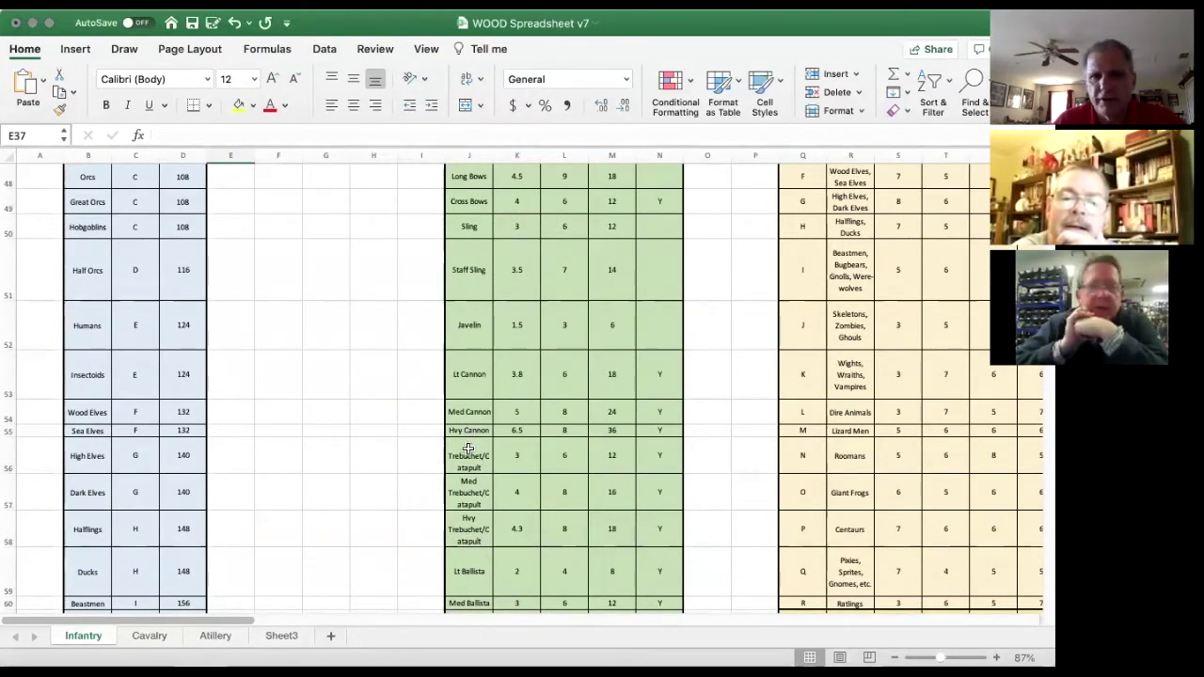
{"action": "scroll", "coordinate": [468, 449], "scroll_direction": "up", "scroll_amount": 10}
{"action": "scroll", "coordinate": [468, 449], "scroll_direction": "down", "scroll_amount": 1}
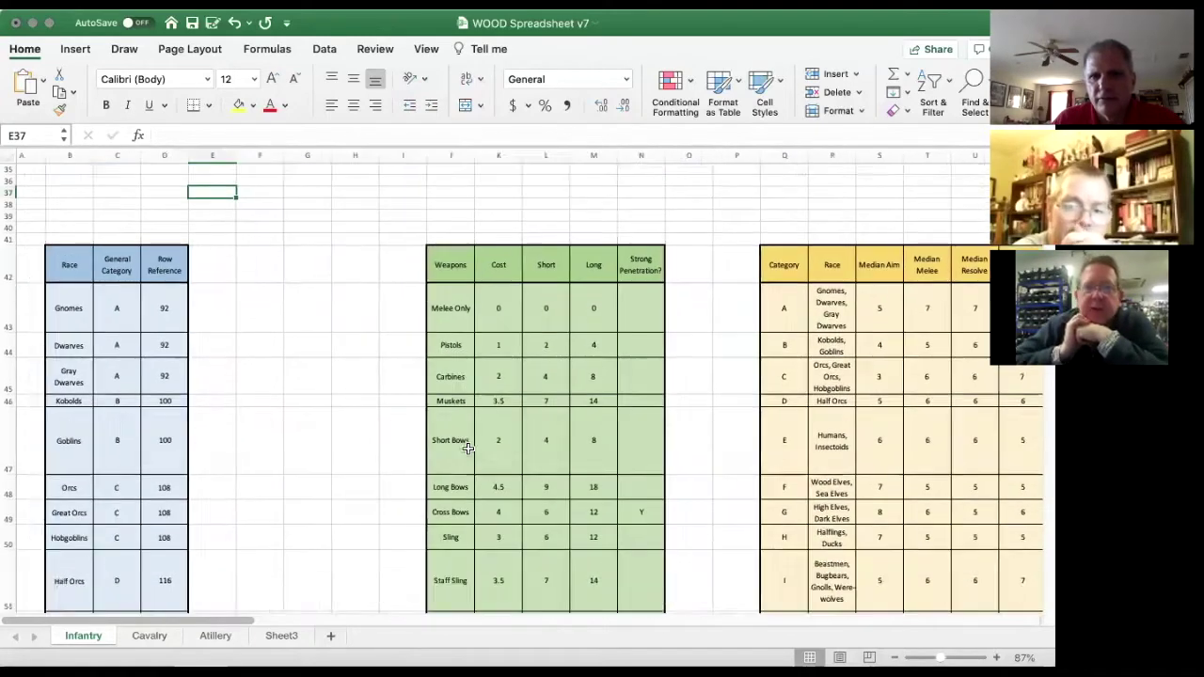
{"action": "scroll", "coordinate": [468, 448], "scroll_direction": "down", "scroll_amount": 10}
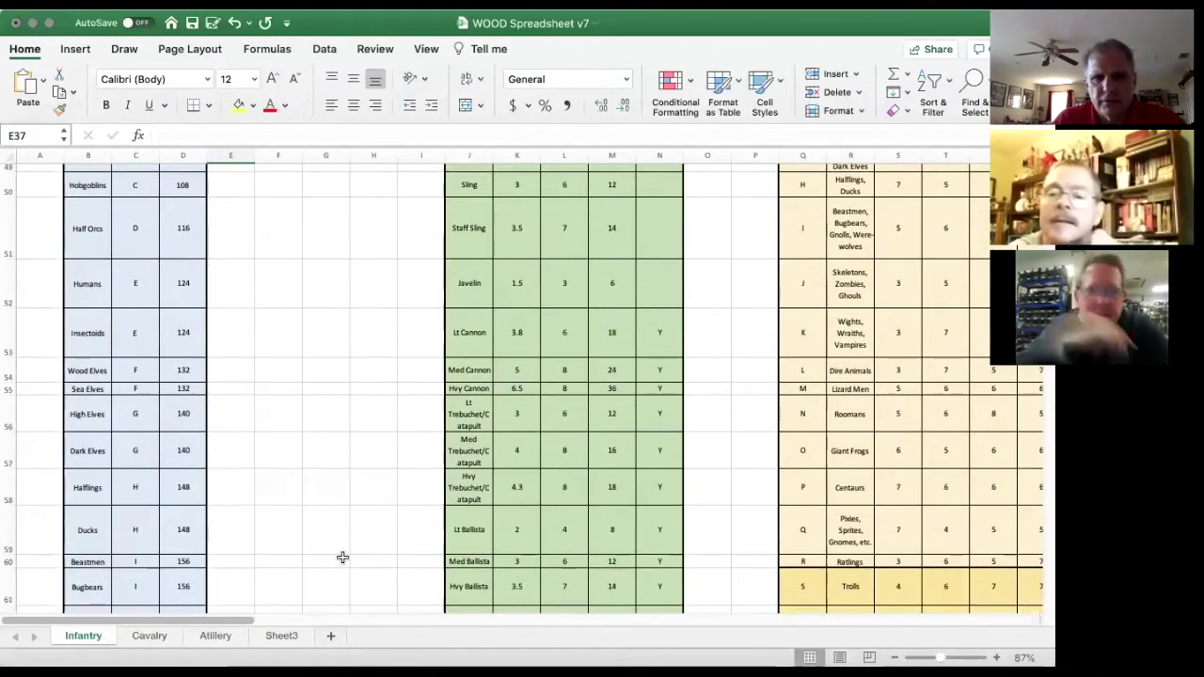
{"action": "scroll", "coordinate": [352, 486], "scroll_direction": "up", "scroll_amount": 1}
{"action": "scroll", "coordinate": [353, 486], "scroll_direction": "down", "scroll_amount": 5}
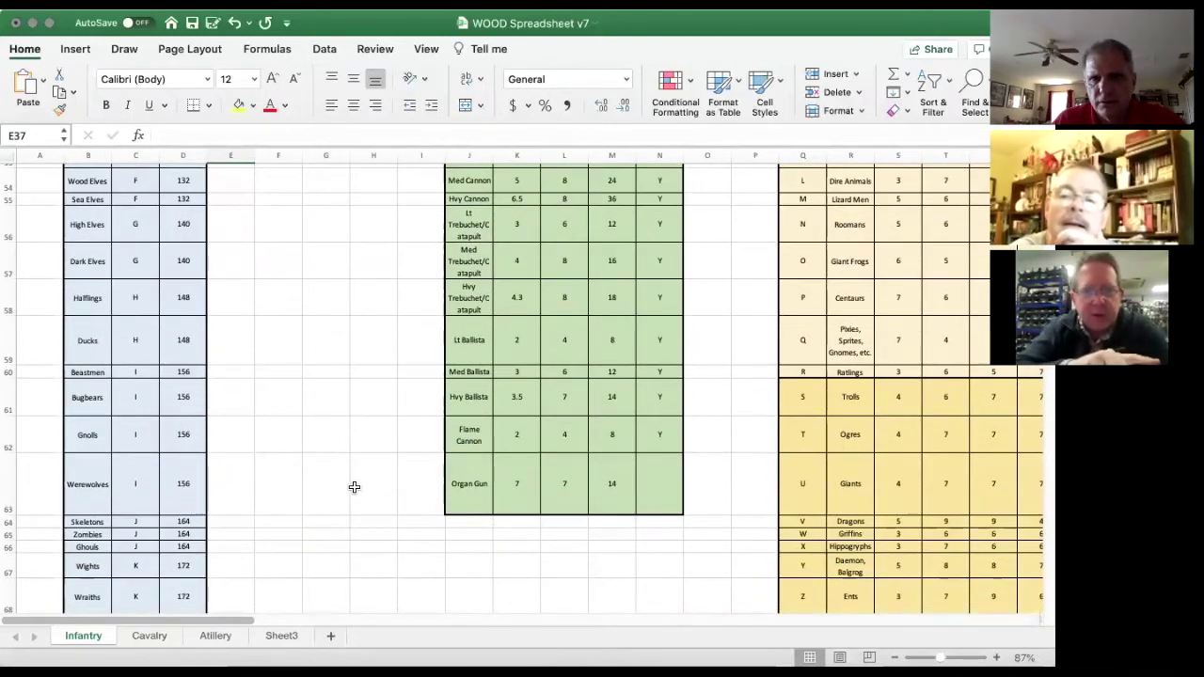
{"action": "scroll", "coordinate": [354, 487], "scroll_direction": "down", "scroll_amount": 1}
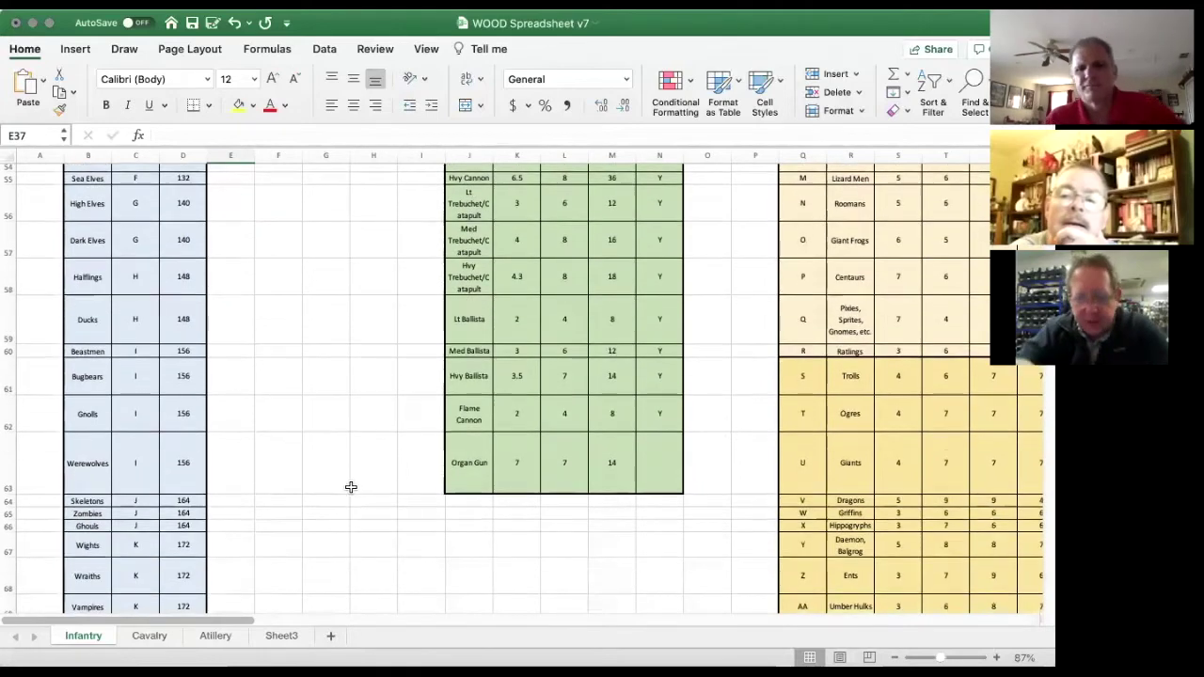
{"action": "scroll", "coordinate": [354, 486], "scroll_direction": "down", "scroll_amount": 5}
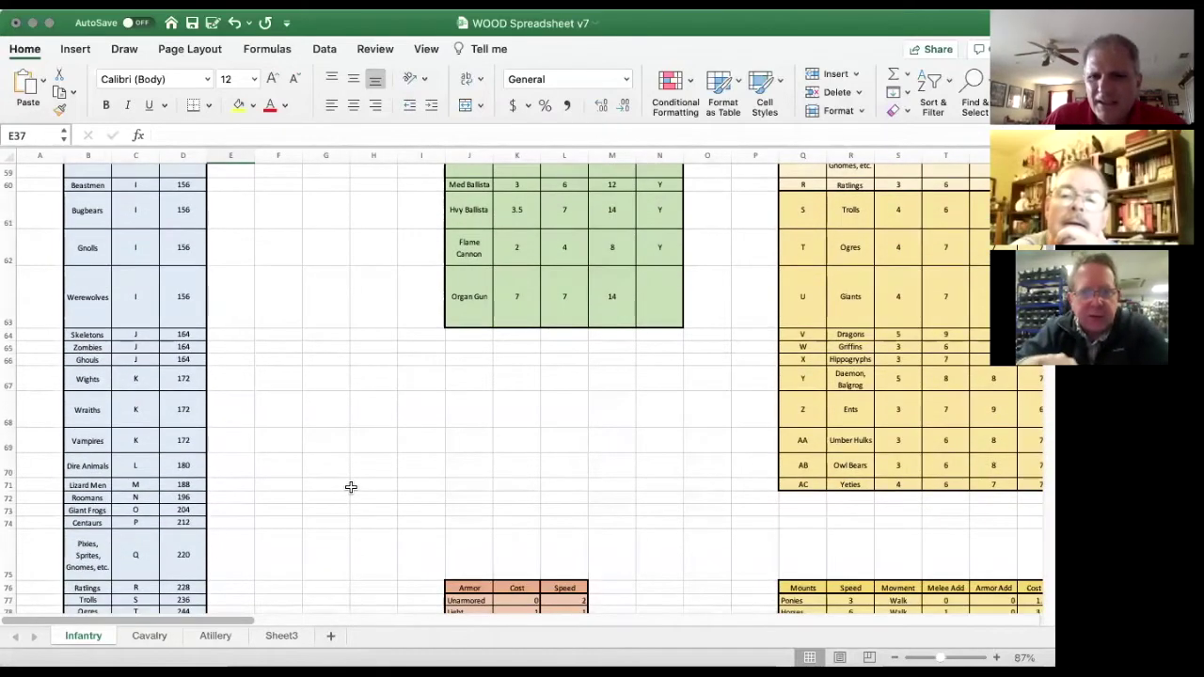
{"action": "scroll", "coordinate": [350, 486], "scroll_direction": "down", "scroll_amount": 5}
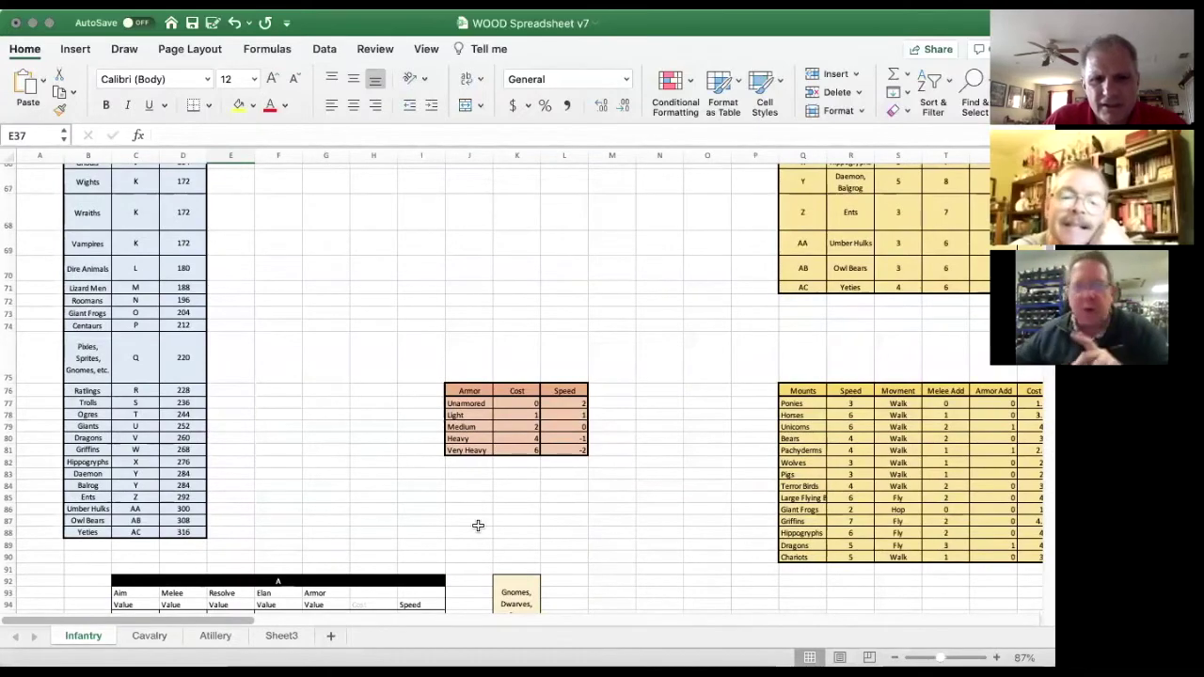
- Scroll right and down to bring the Mounts table and Add On list into view
{"action": "scroll", "coordinate": [478, 525], "scroll_direction": "right", "scroll_amount": 10}
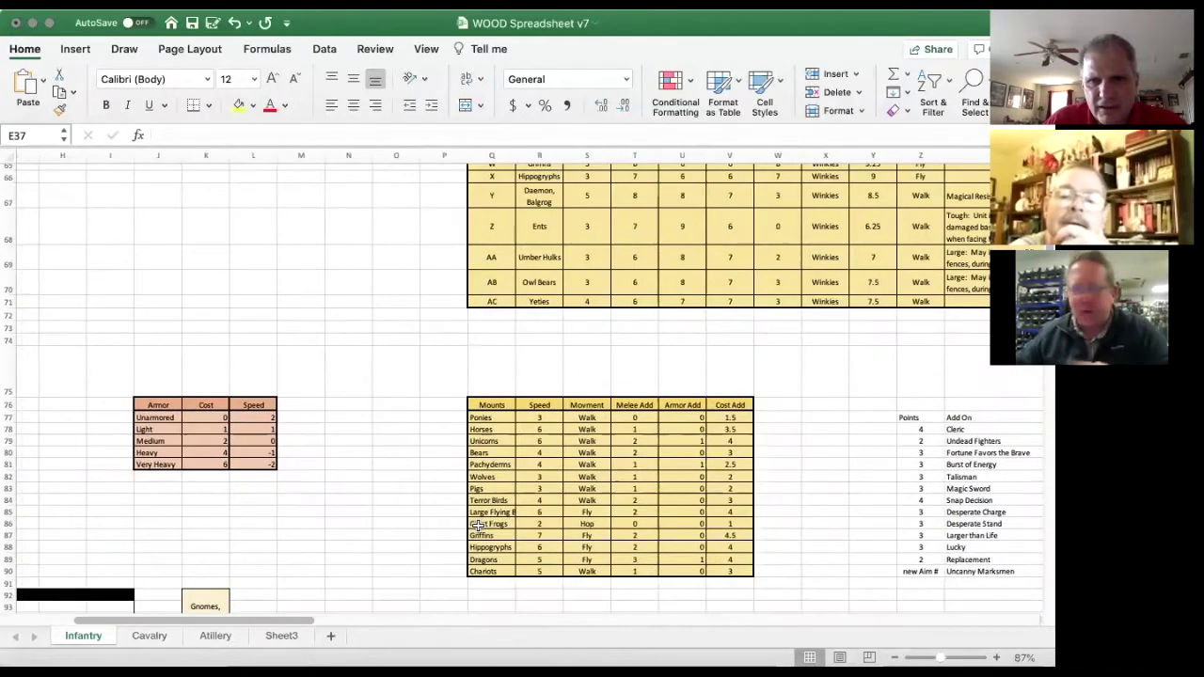
{"action": "scroll", "coordinate": [478, 525], "scroll_direction": "right", "scroll_amount": 2}
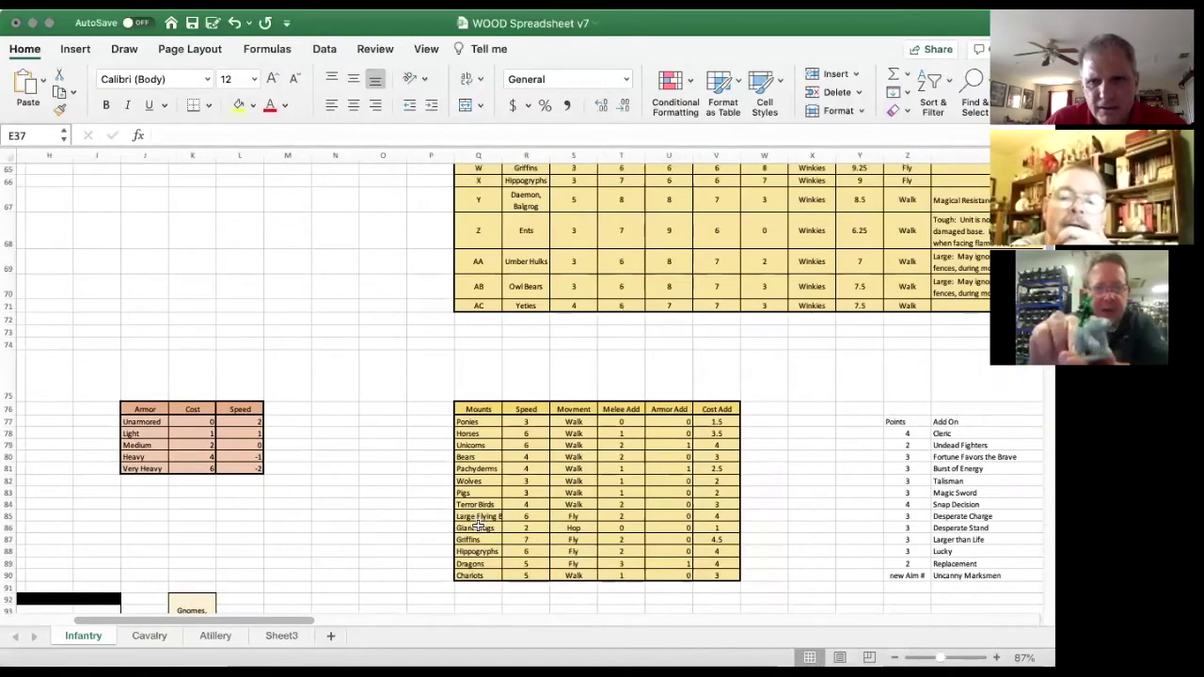
{"action": "scroll", "coordinate": [478, 525], "scroll_direction": "right", "scroll_amount": 5}
{"action": "scroll", "coordinate": [478, 525], "scroll_direction": "down", "scroll_amount": 2}
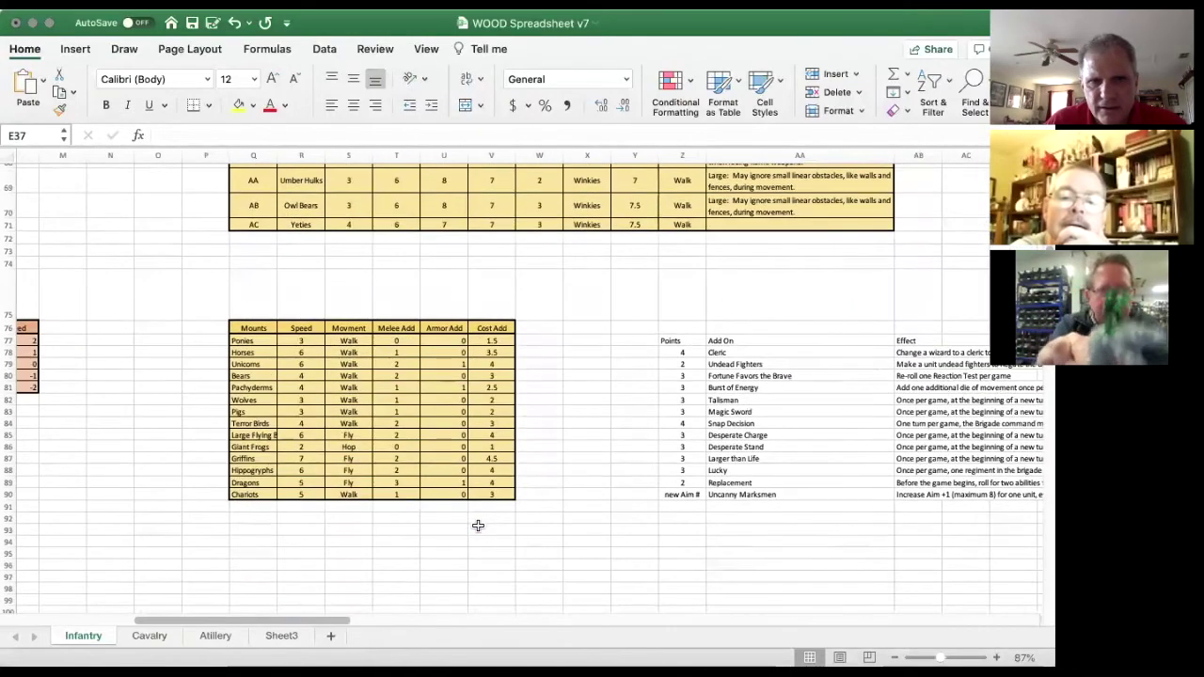
{"action": "scroll", "coordinate": [478, 525], "scroll_direction": "right", "scroll_amount": 2}
{"action": "scroll", "coordinate": [478, 525], "scroll_direction": "down", "scroll_amount": 1}
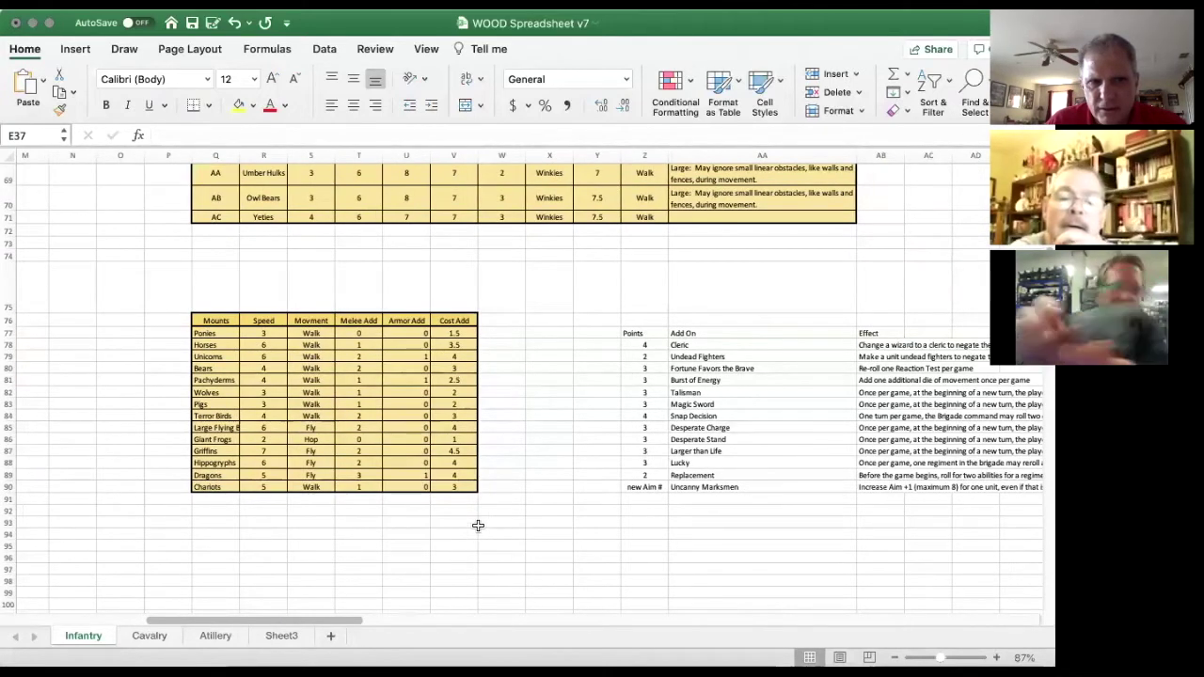
{"action": "scroll", "coordinate": [453, 530], "scroll_direction": "left", "scroll_amount": 1}
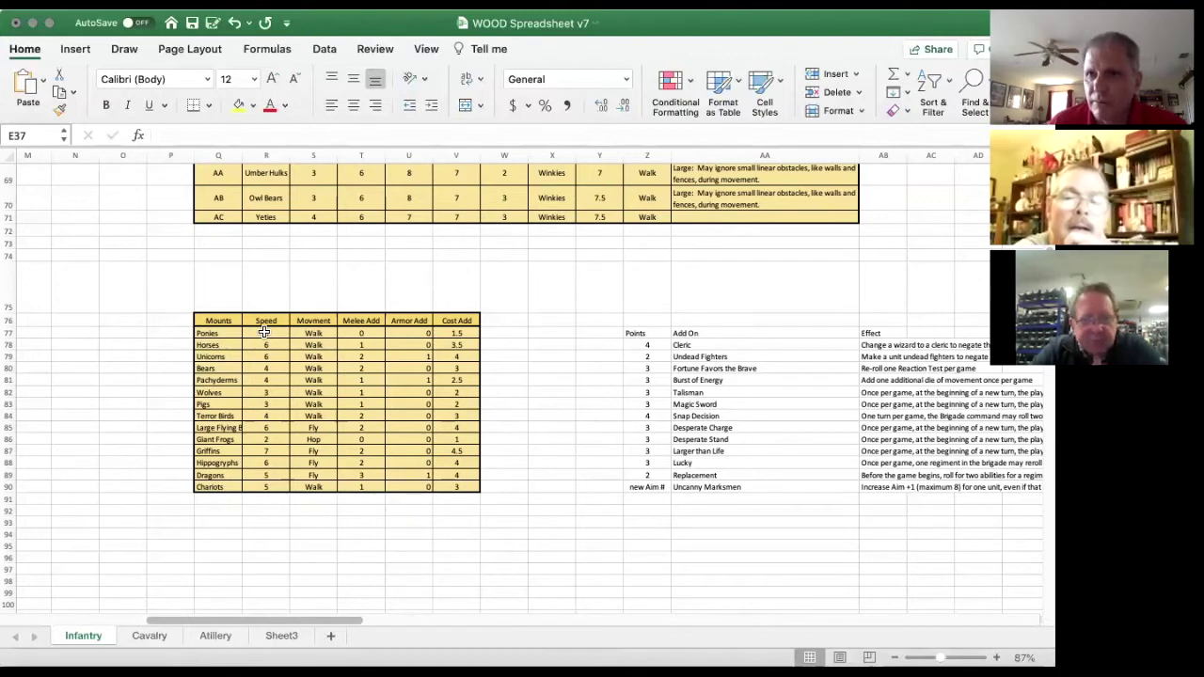
- Sum the first nine mount speeds in R77:R85, then check Unicorns, Pachyderms, Giant Frogs and Chariots speeds
{"action": "left_click_drag", "start_coordinate": [265, 333], "coordinate": [265, 427]}
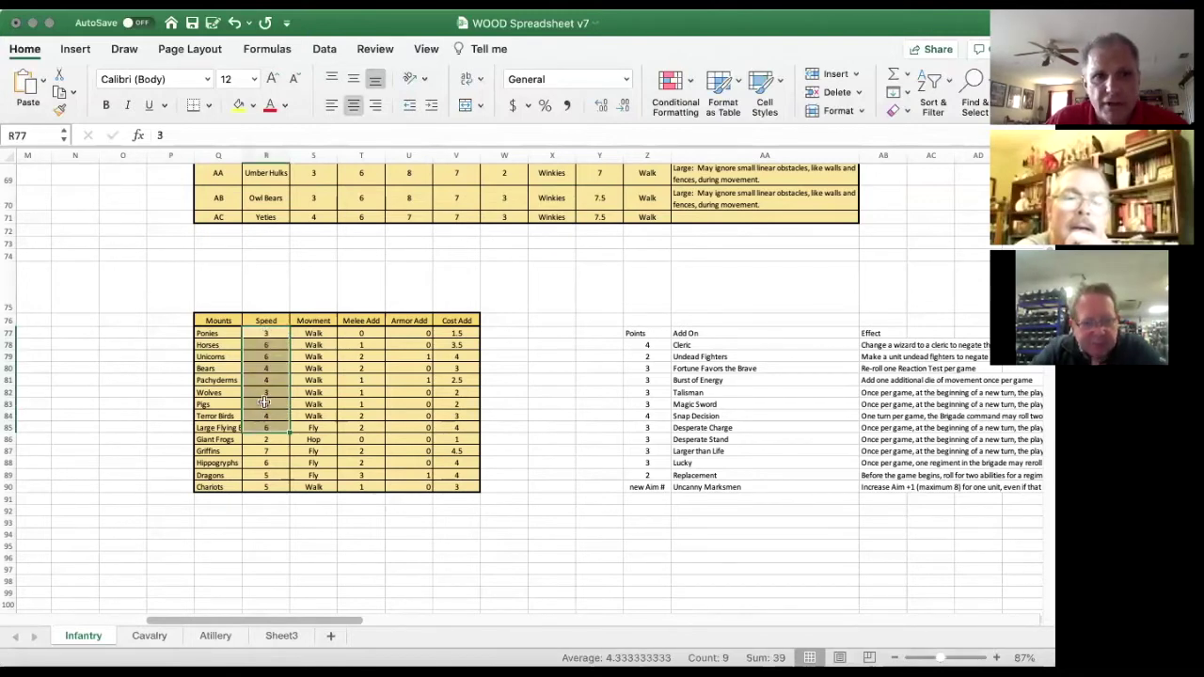
{"action": "left_click", "coordinate": [267, 355]}
{"action": "left_click", "coordinate": [273, 379]}
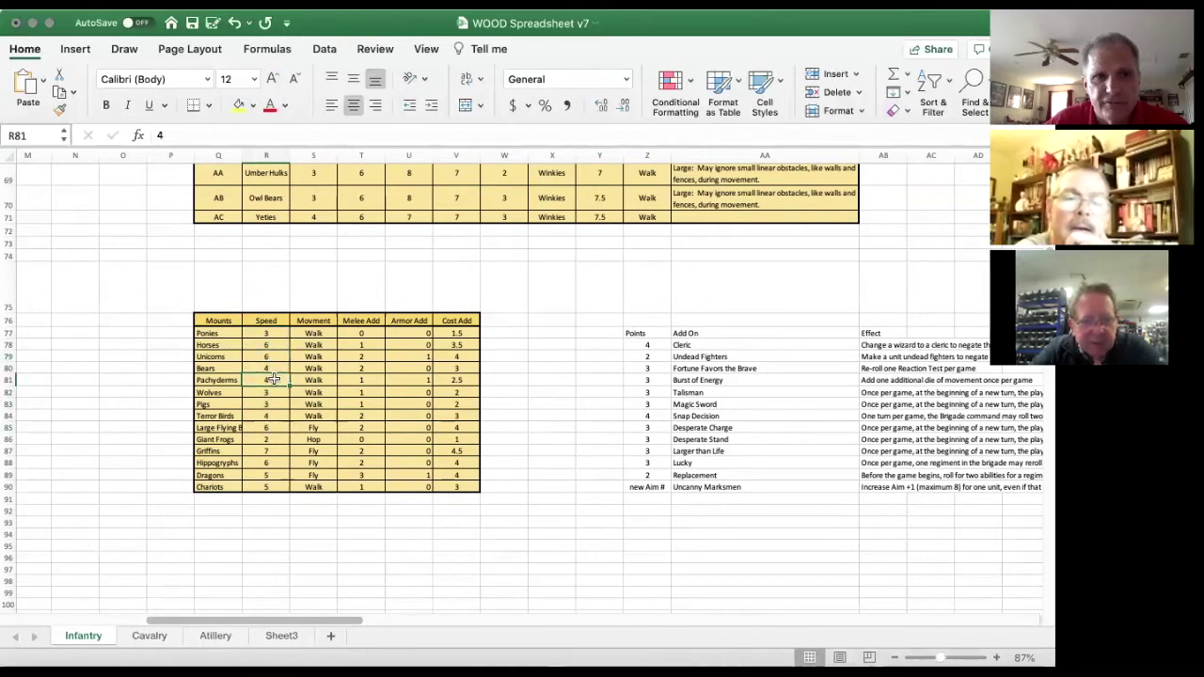
{"action": "left_click", "coordinate": [266, 440]}
{"action": "left_click", "coordinate": [267, 488]}
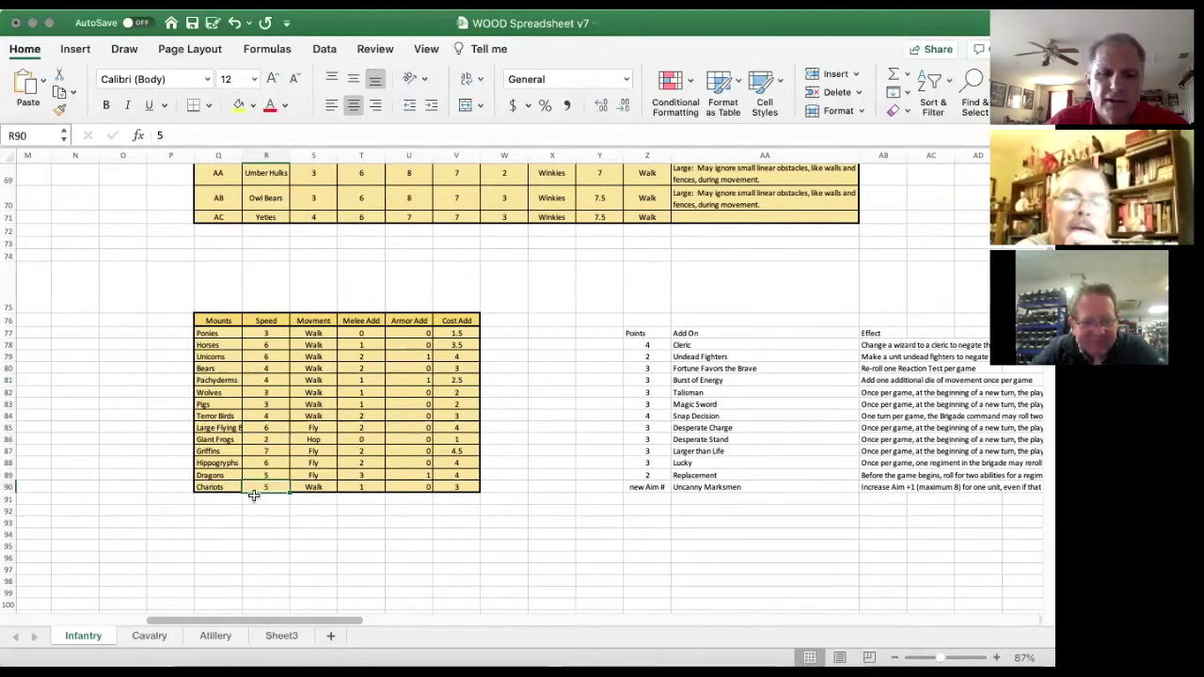